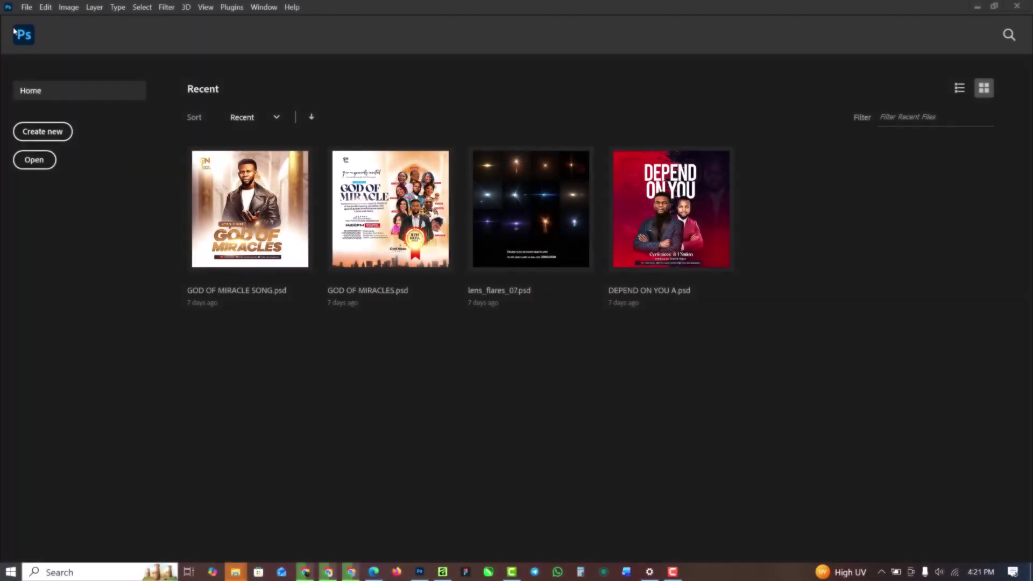
Create a new document named TRAVEL FLYER, 4 inches wide and 5 inches high at 300 pixels/inch
click(27, 7)
click(32, 18)
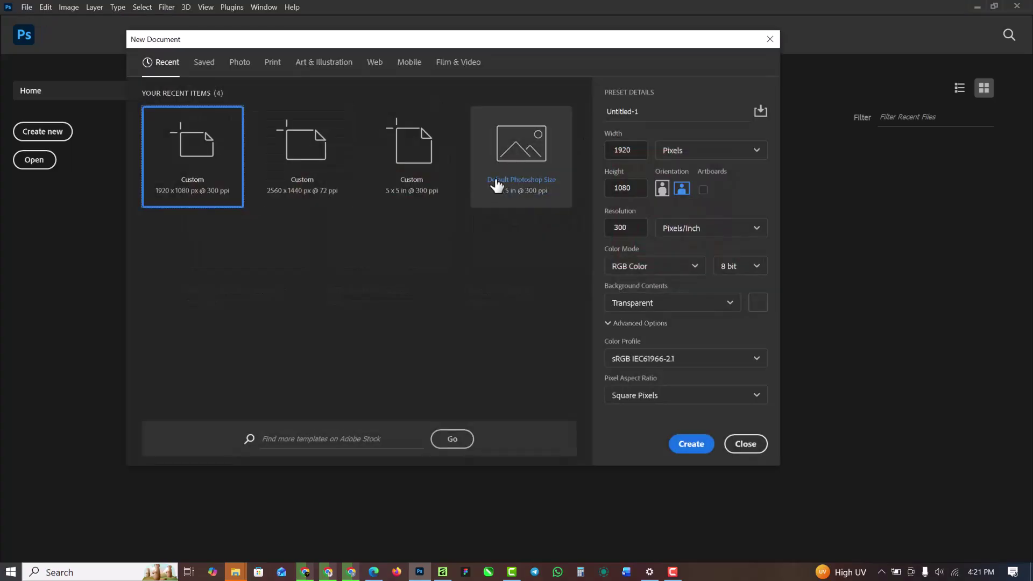
click(727, 158)
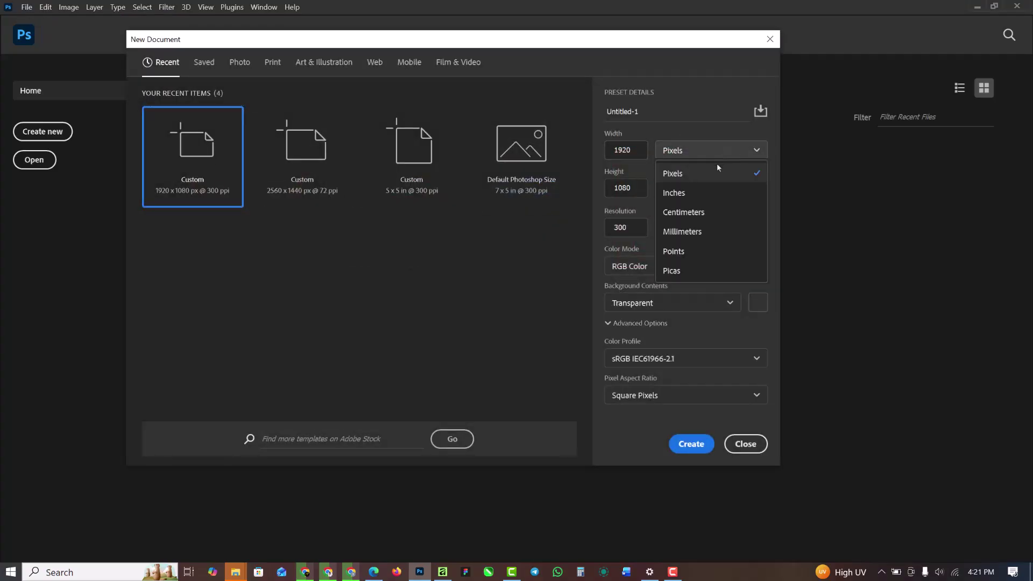
click(687, 194)
click(628, 153)
drag(628, 154, 588, 156)
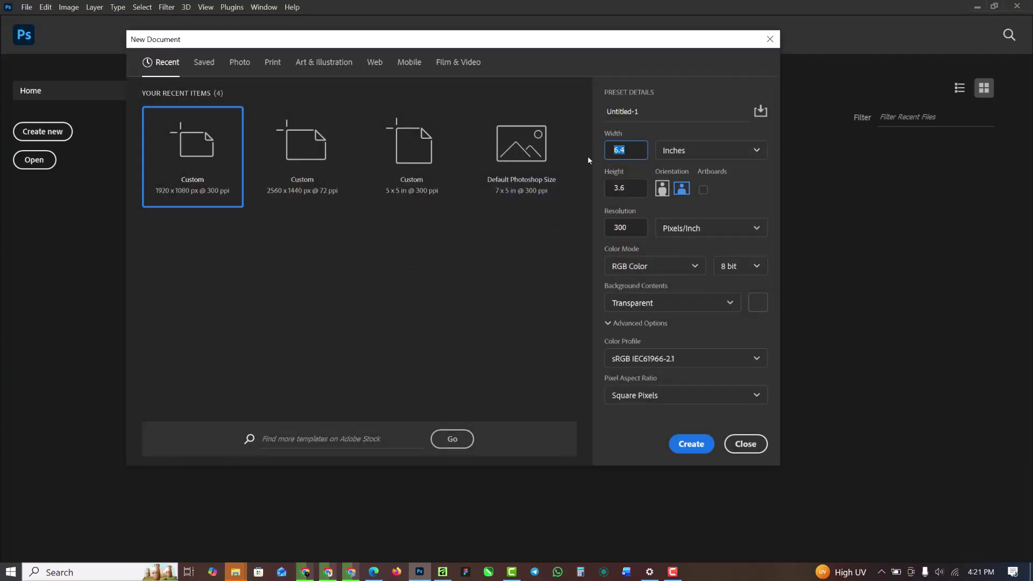
text(4)
key(Tab)
text(5)
key(Tab)
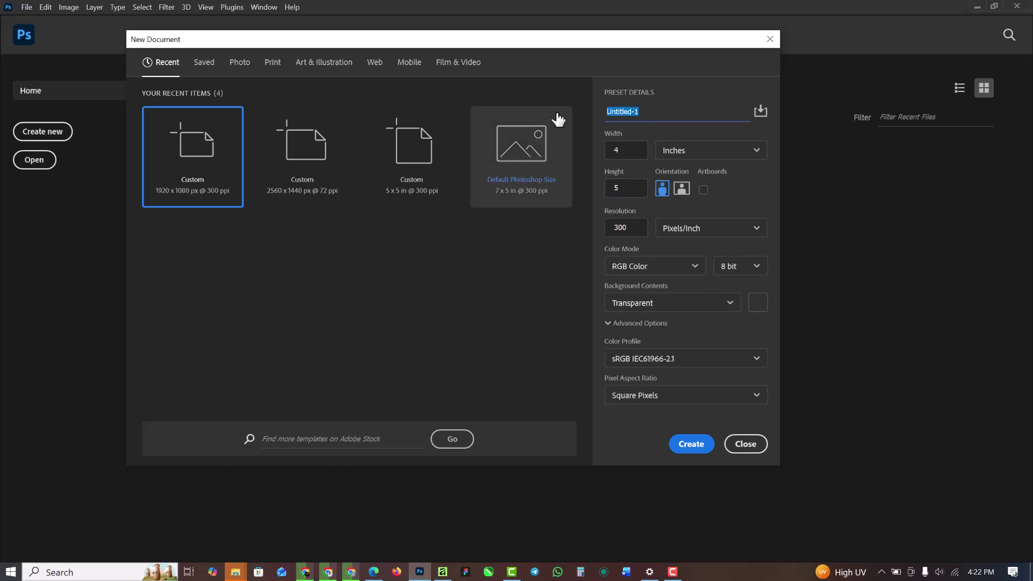
text(TRAVEL FLYER)
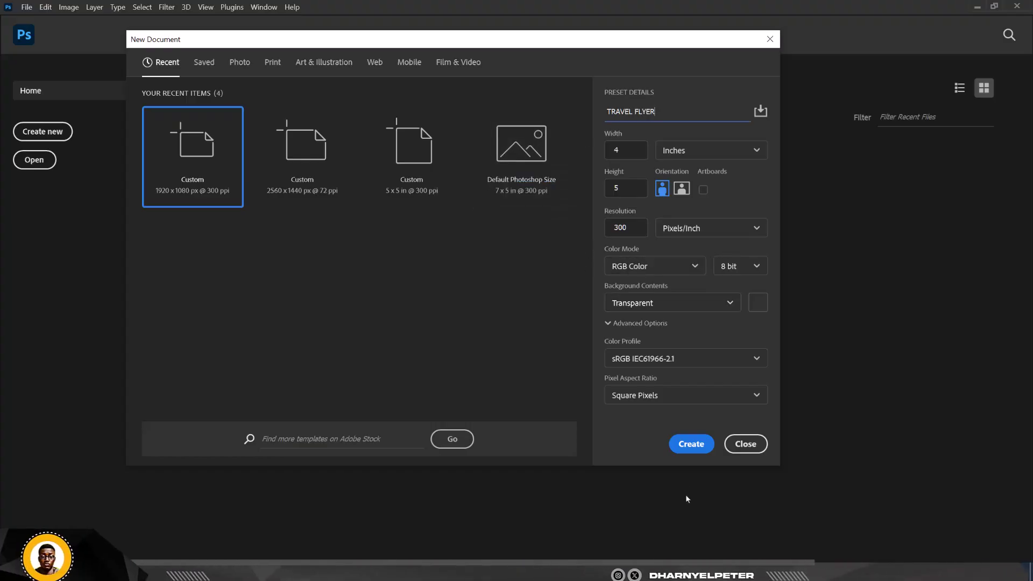
click(691, 443)
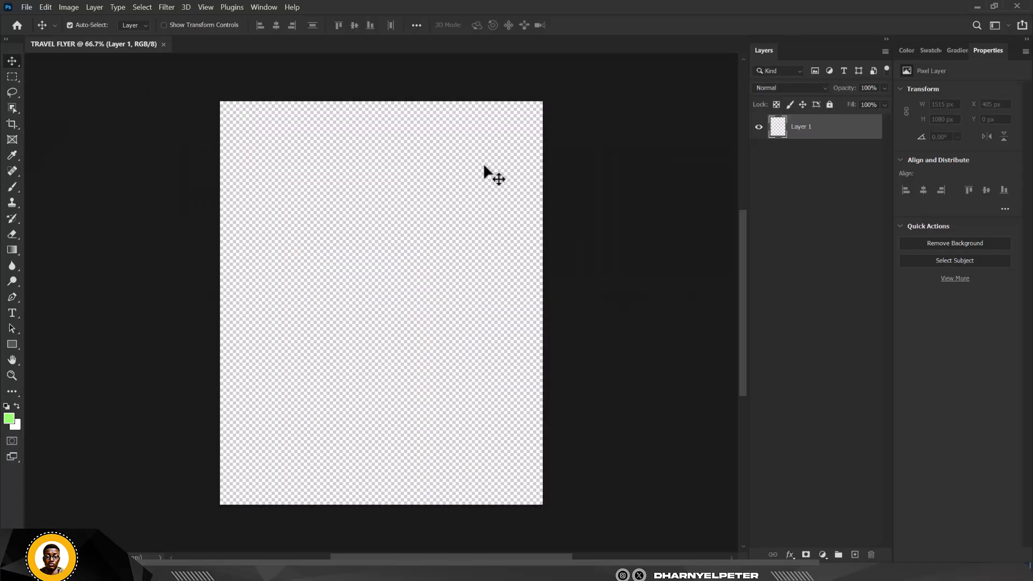
Add a Solid Color fill layer in white (ffffff) as the flyer's base
key(ctrl+plus)
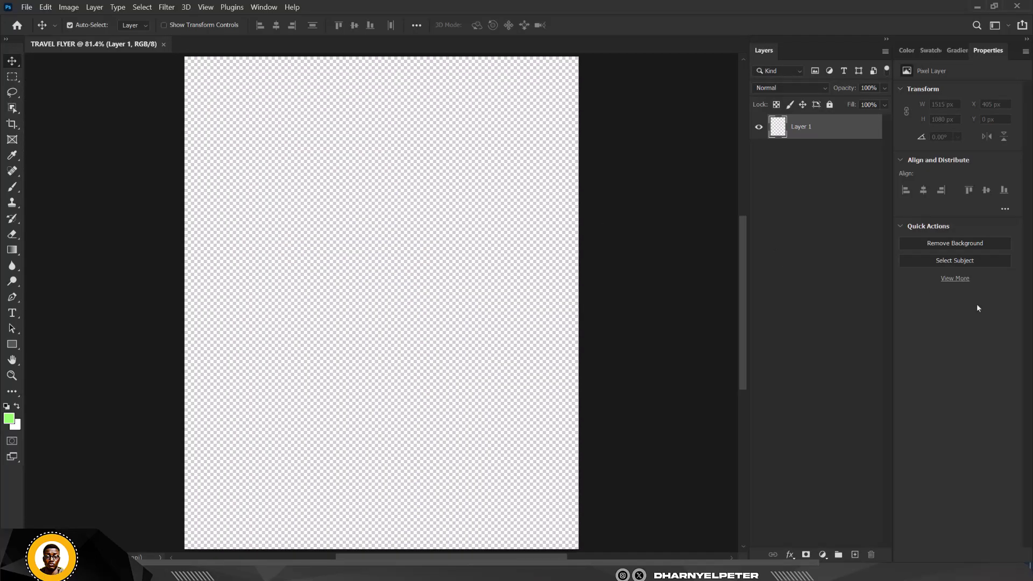
click(822, 555)
click(856, 338)
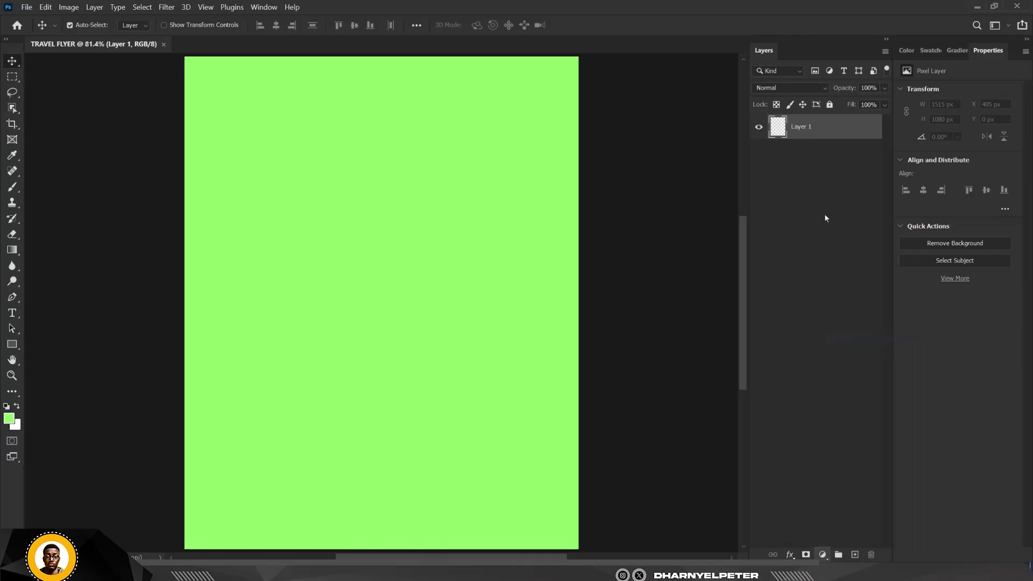
drag(339, 88, 312, 65)
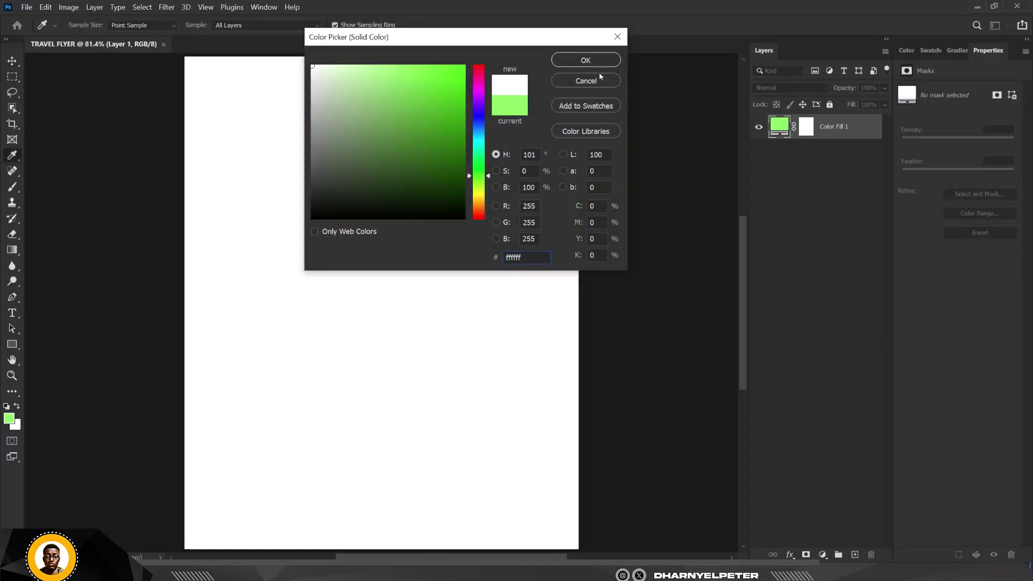
click(587, 61)
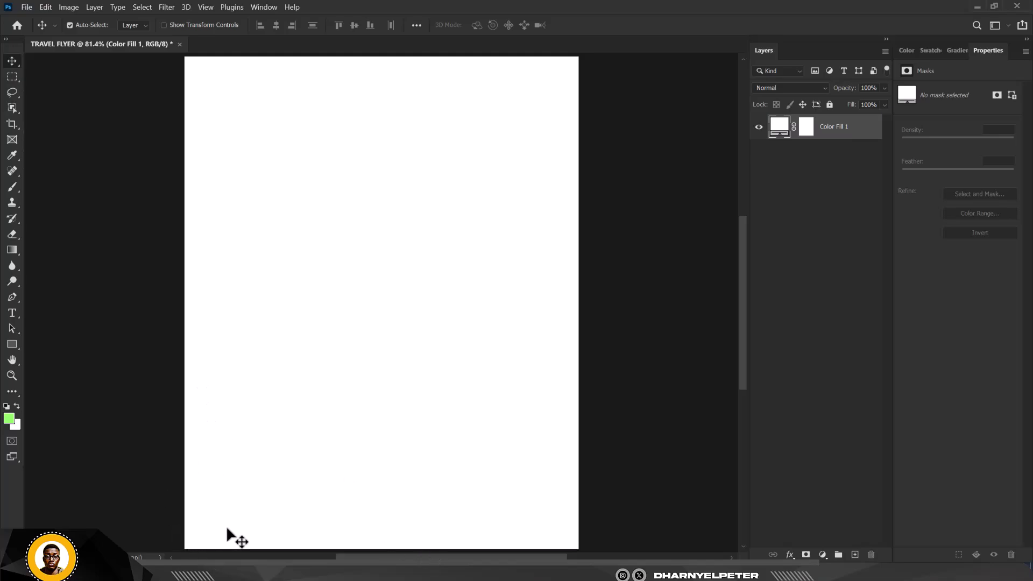
click(230, 575)
click(139, 90)
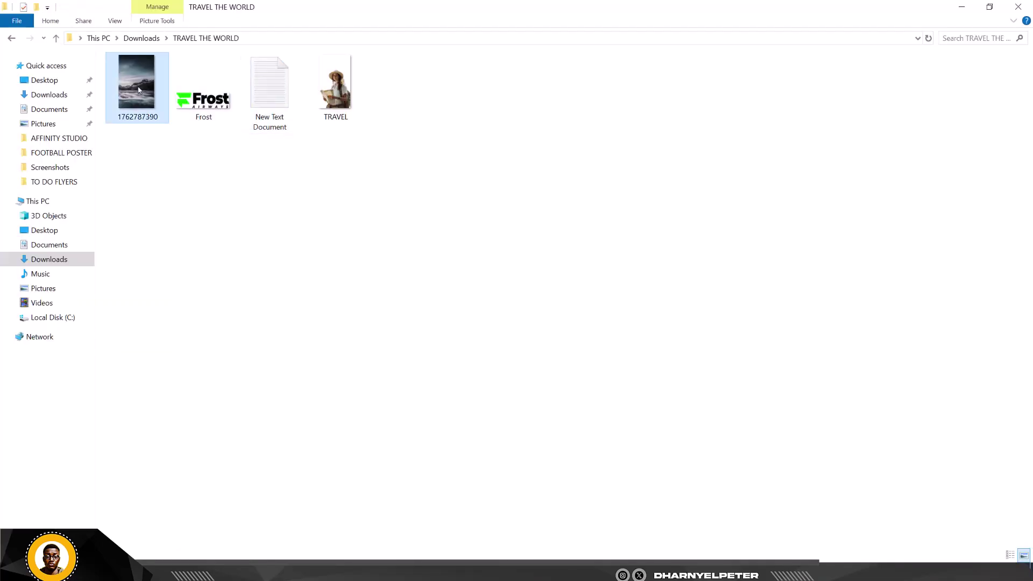
drag(127, 73, 389, 286)
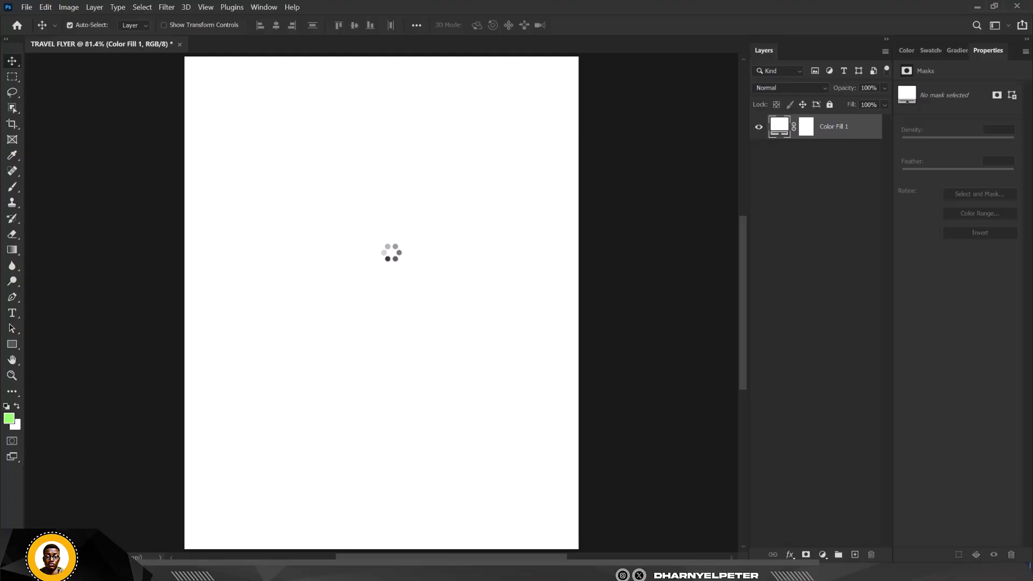
scroll(389, 245, down, 3)
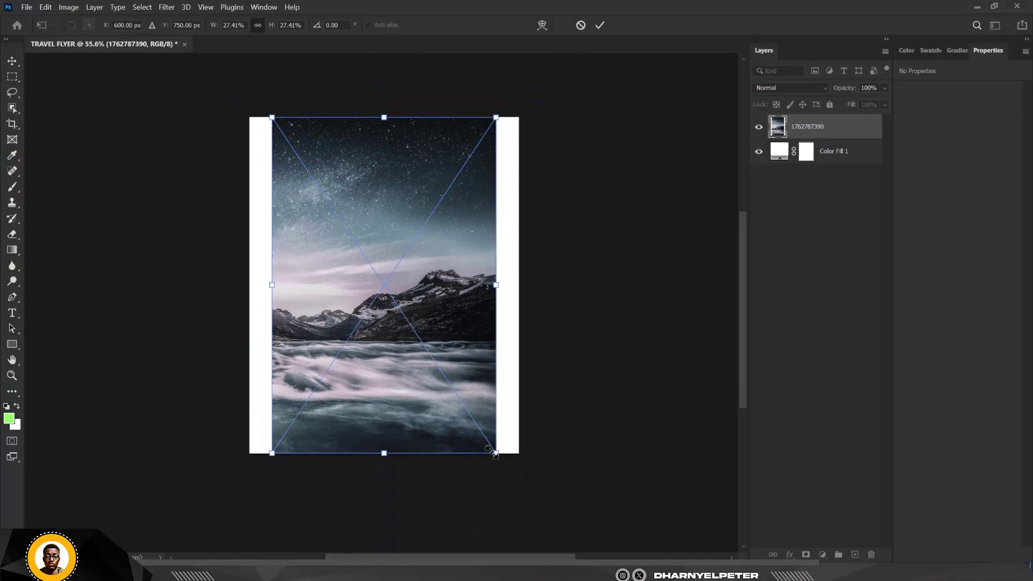
drag(496, 455, 547, 498)
drag(463, 357, 463, 340)
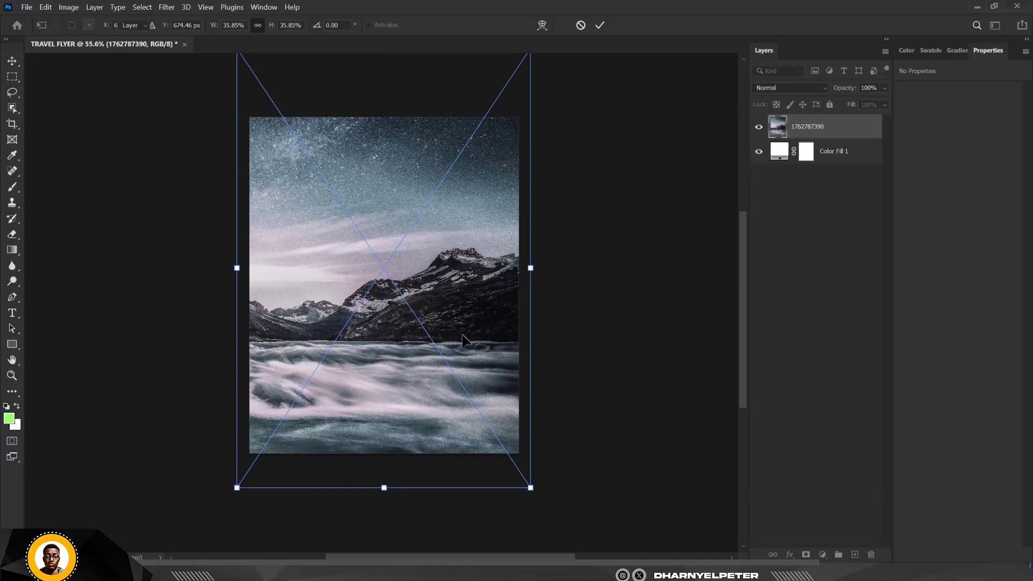
key(Return)
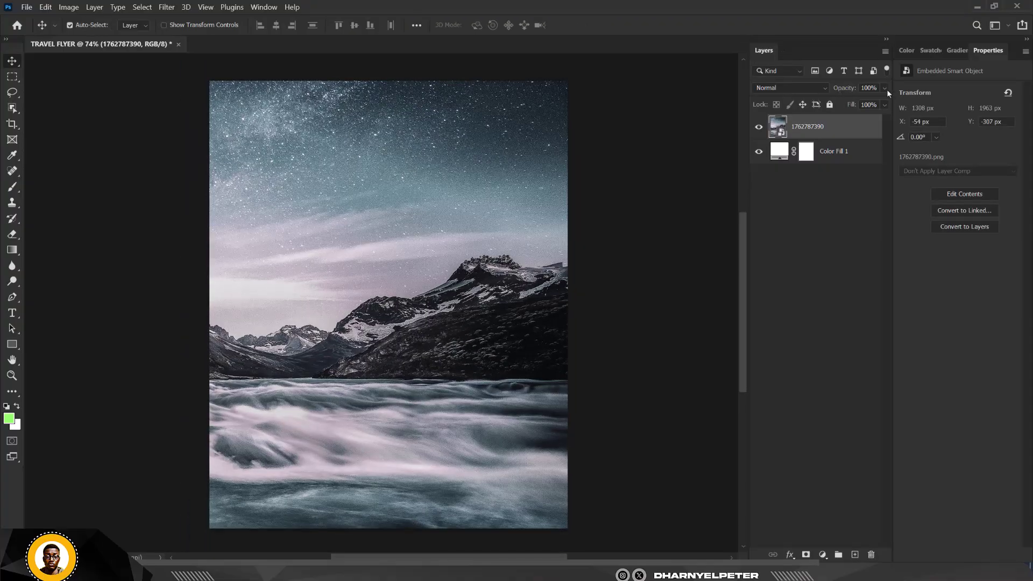
click(884, 89)
drag(885, 102, 874, 103)
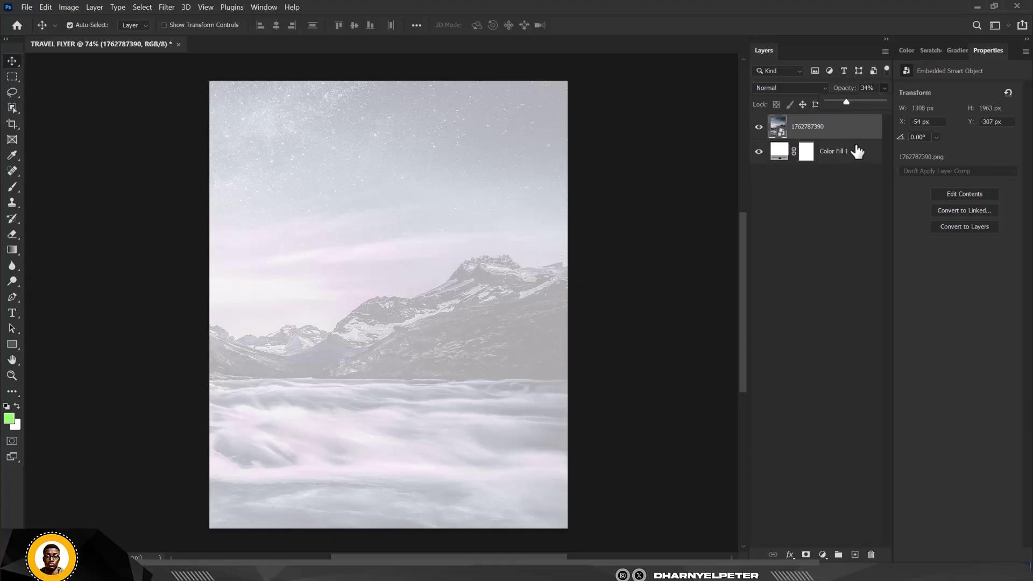
Clip a Hue/Saturation adjustment layer to the landscape image and colorize it at hue 101 with adjusted saturation
click(823, 555)
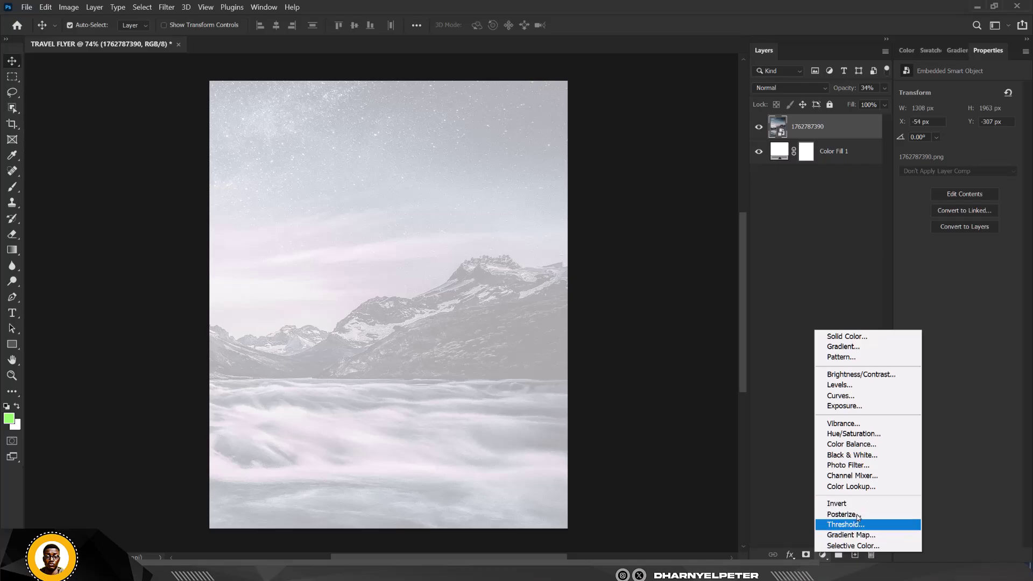
click(864, 435)
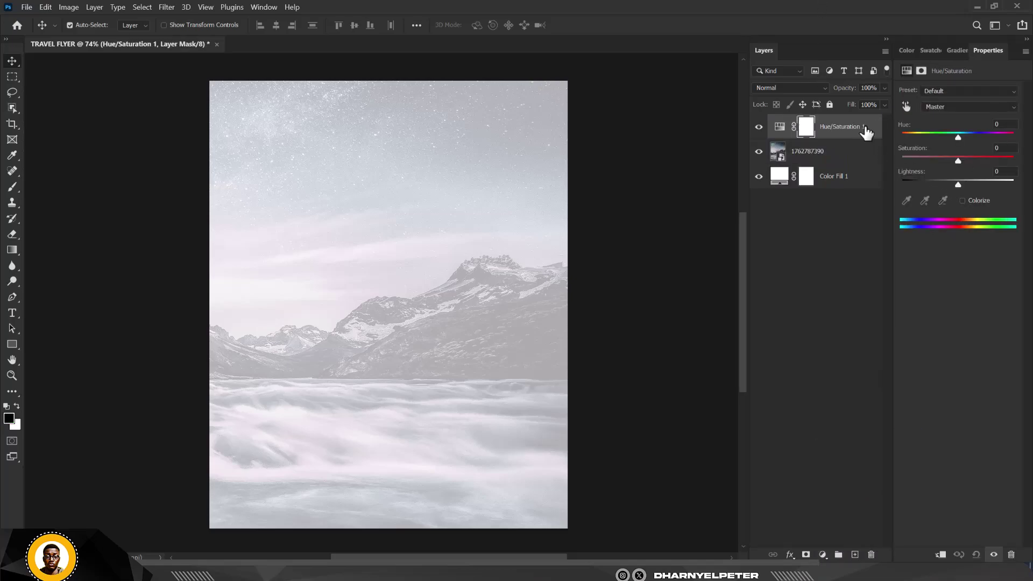
right_click(872, 135)
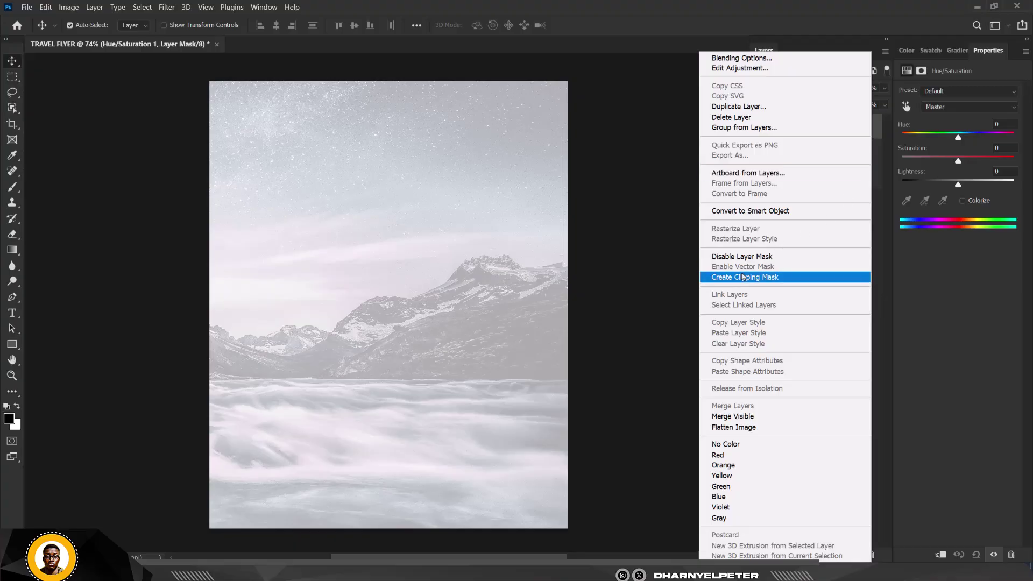
click(742, 276)
click(962, 201)
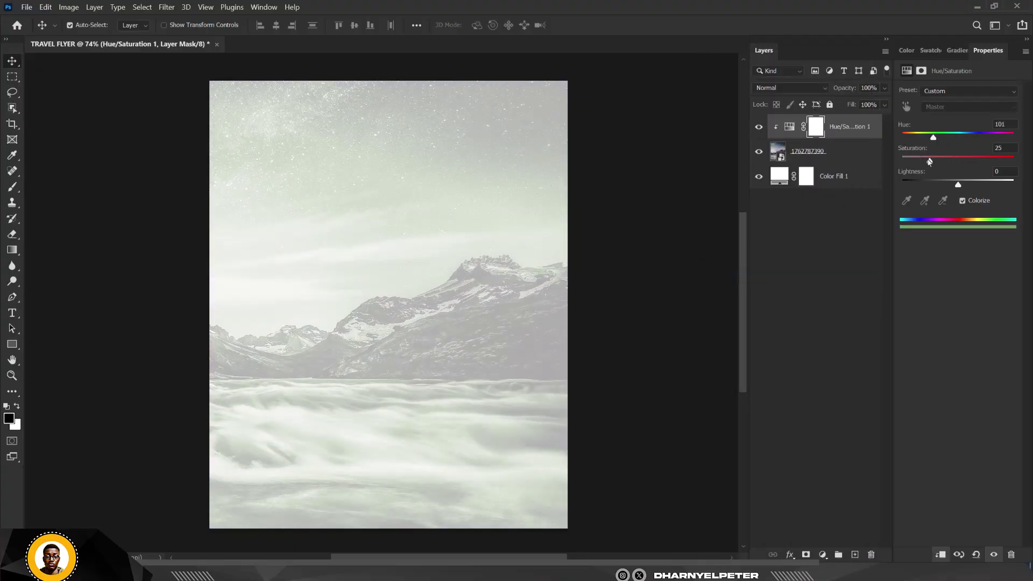
drag(944, 163, 946, 164)
Reduce the landscape image layer's fill to 49%
click(834, 160)
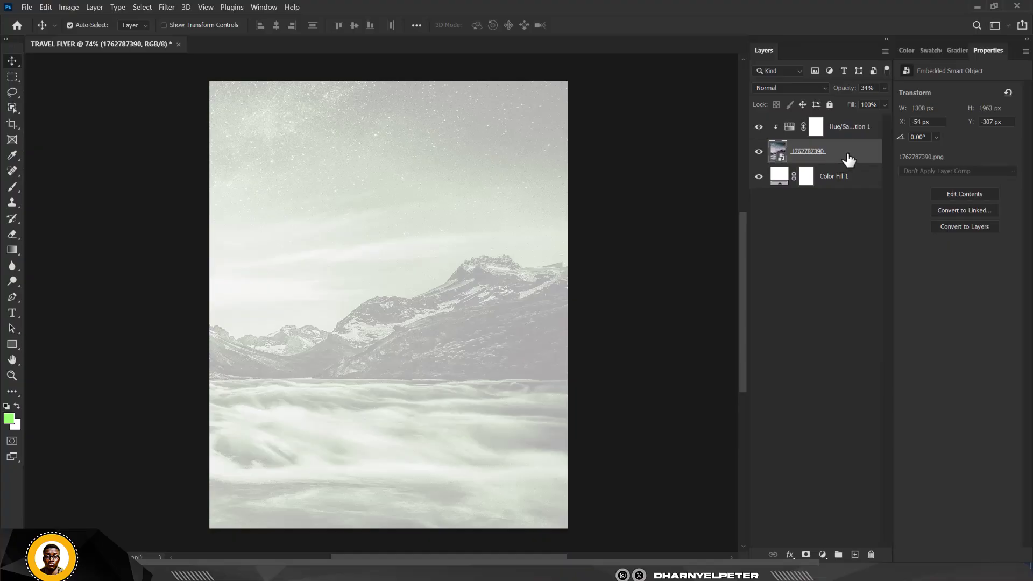
click(884, 106)
drag(883, 120, 857, 120)
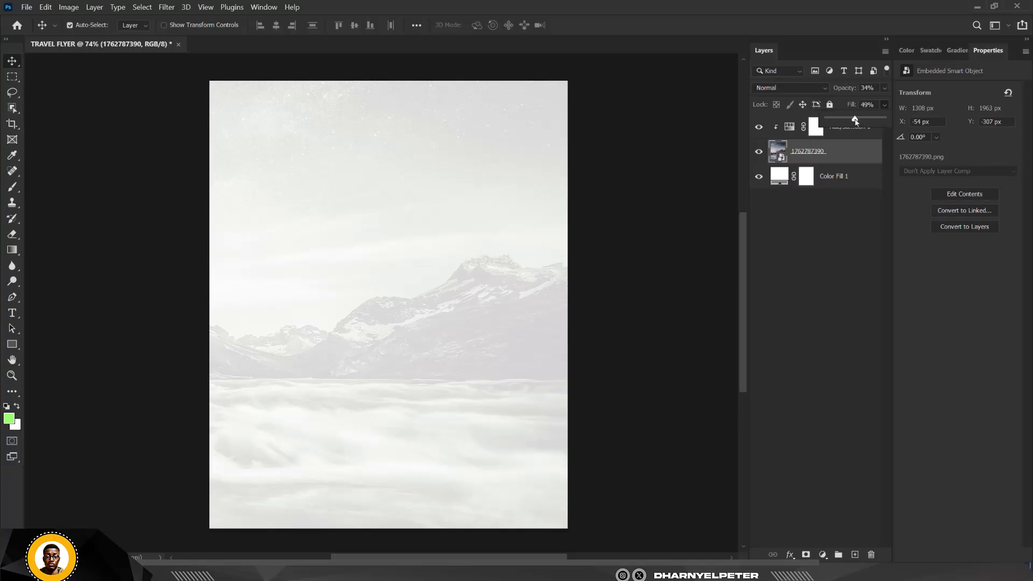
click(877, 166)
Group the Hue/Saturation, landscape image and Color Fill layers into a group named BG
click(864, 179)
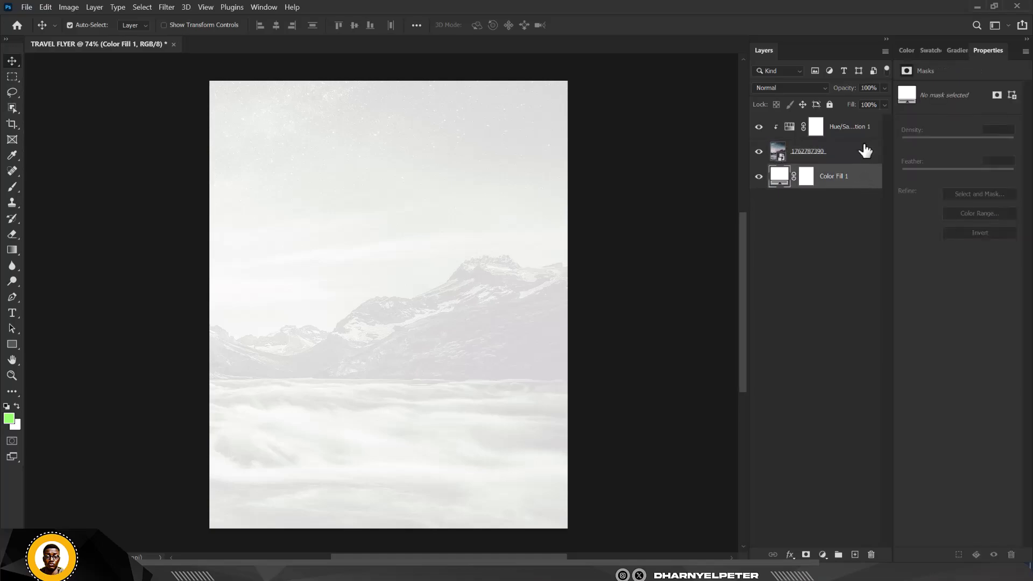
shift+click(864, 133)
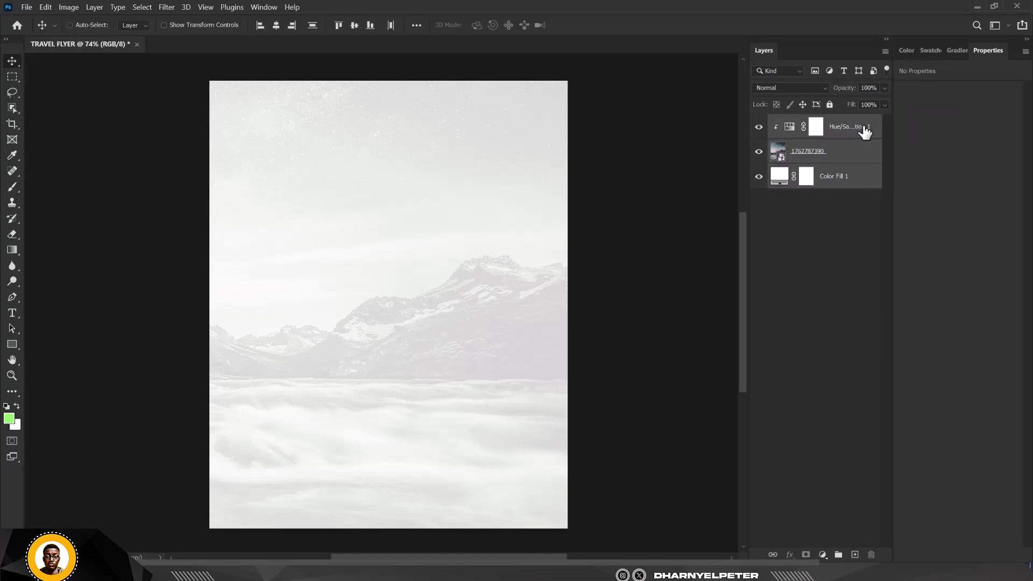
right_click(864, 130)
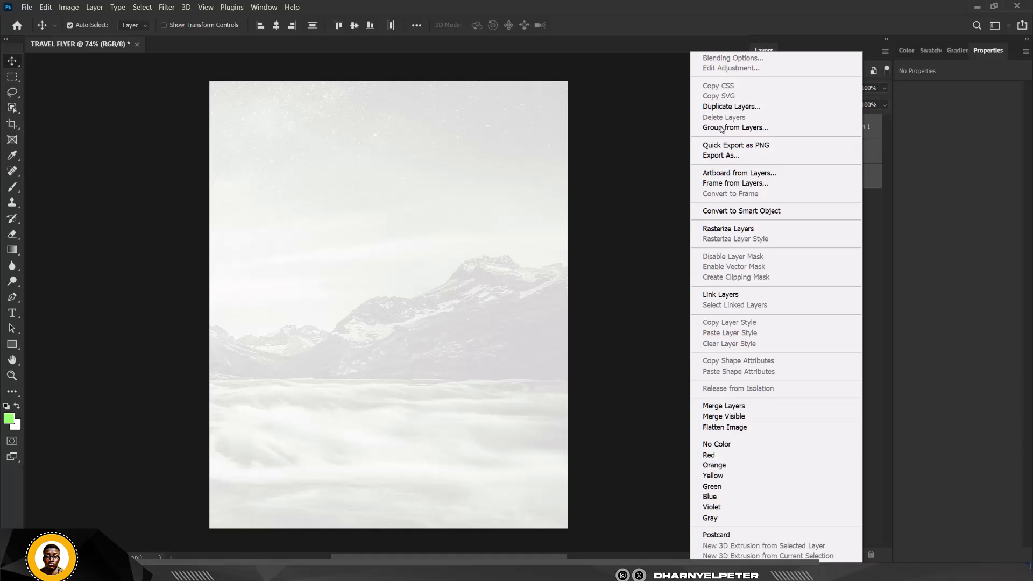
click(746, 131)
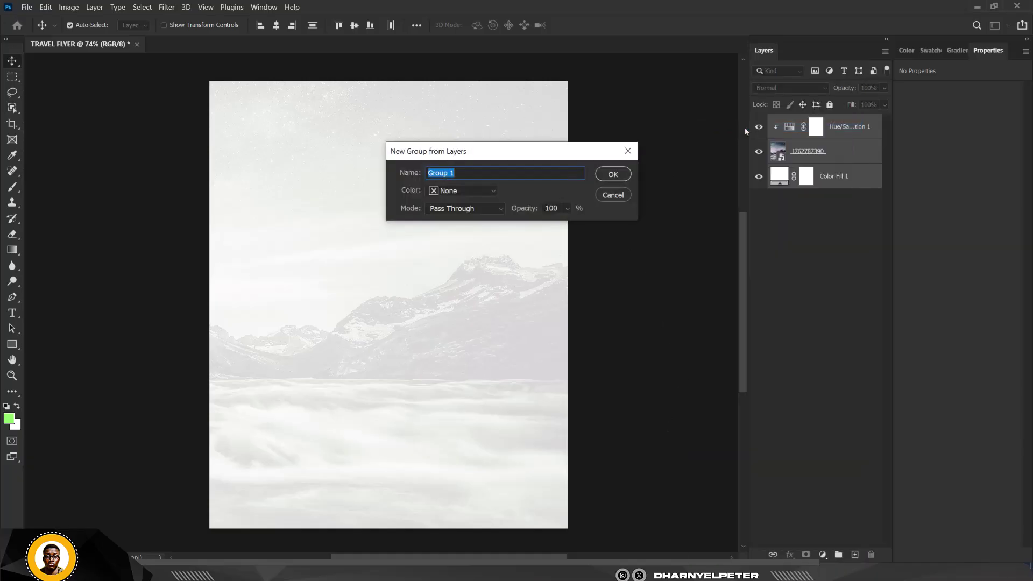
text(BG)
click(613, 174)
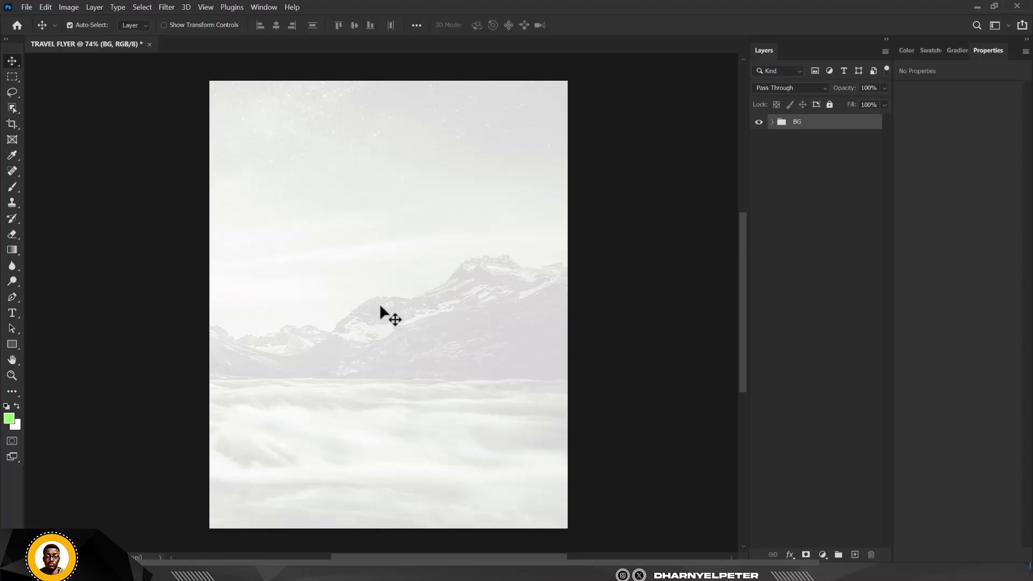
Place the TRAVEL image of the woman with a map at the flyer's lower right, about 854 by 1070 px
mouse_move(235, 574)
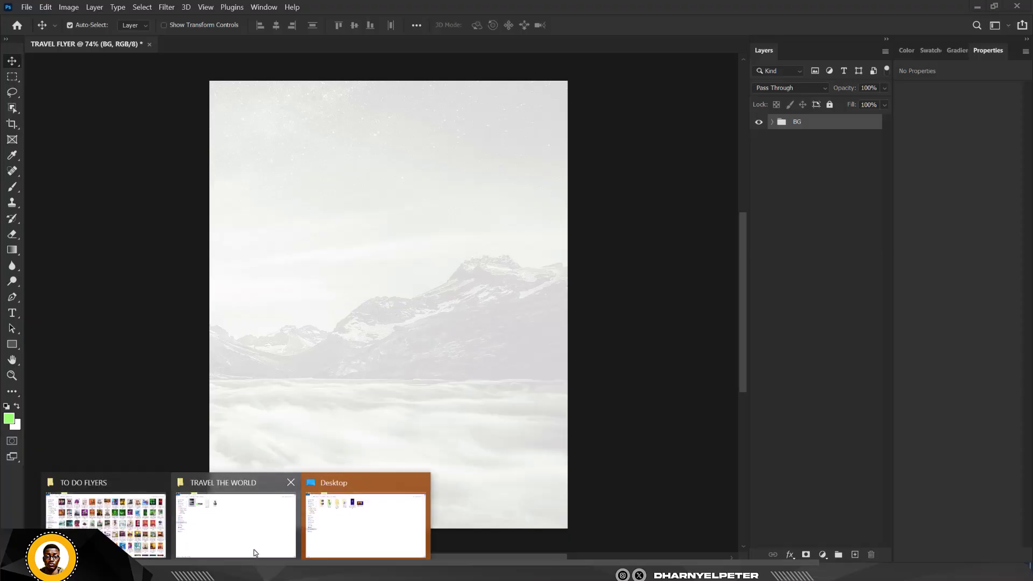
click(260, 525)
drag(336, 86, 473, 313)
key(Return)
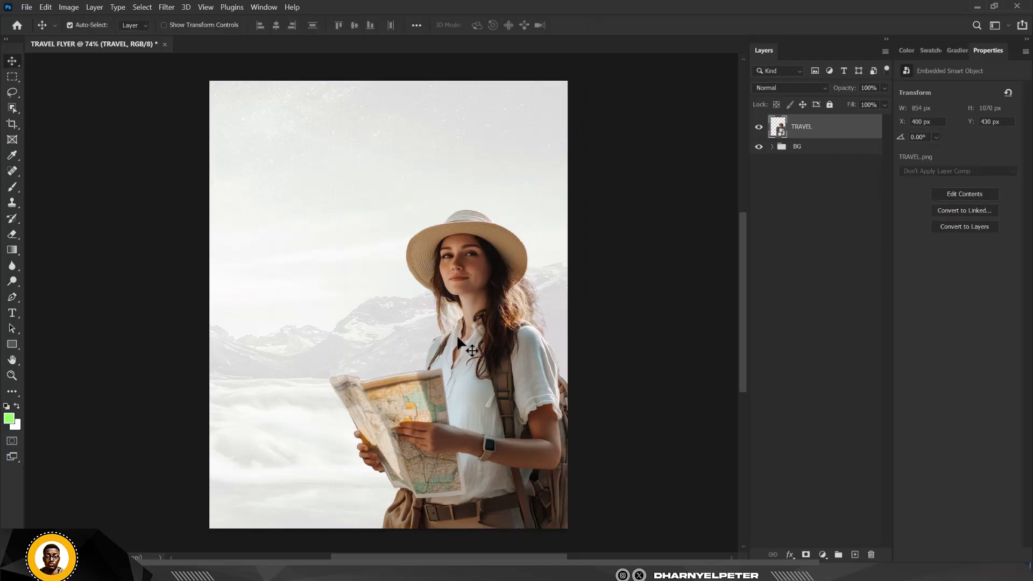
drag(472, 358, 472, 357)
Add a white text layer reading TRAVEL in the sky area, up and left of the woman's hat
scroll(253, 170, up, 3)
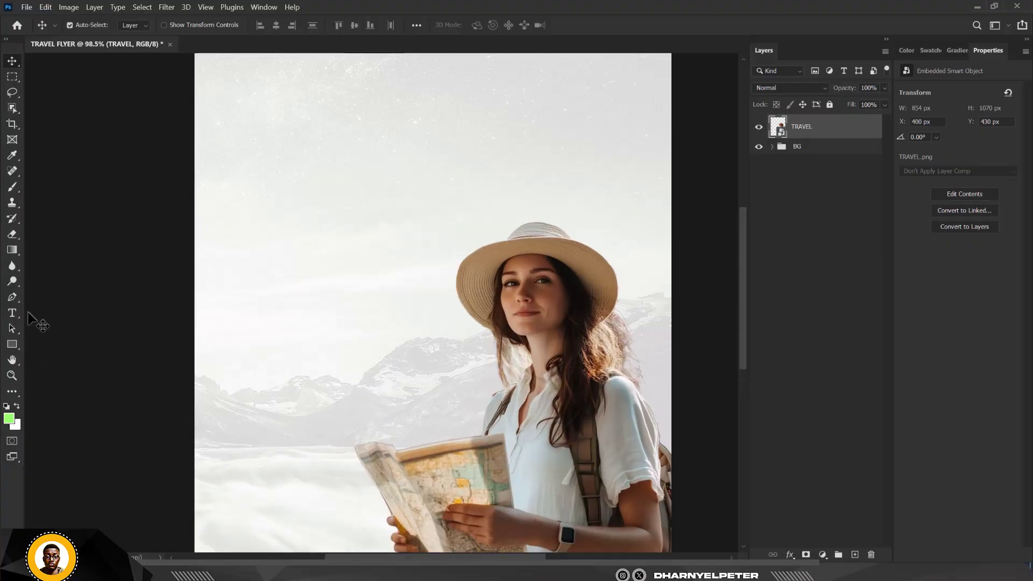
click(14, 313)
click(48, 312)
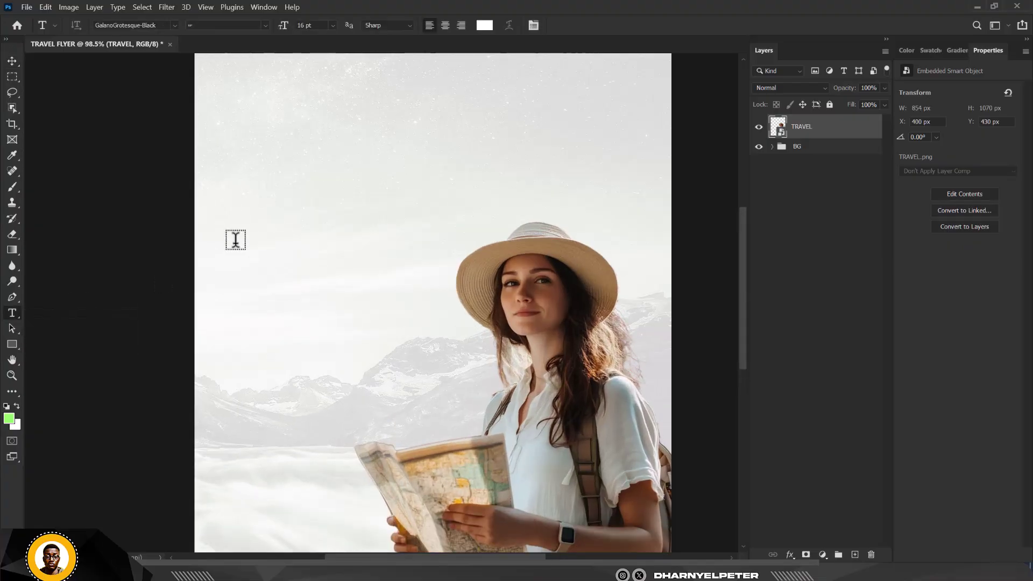
click(273, 244)
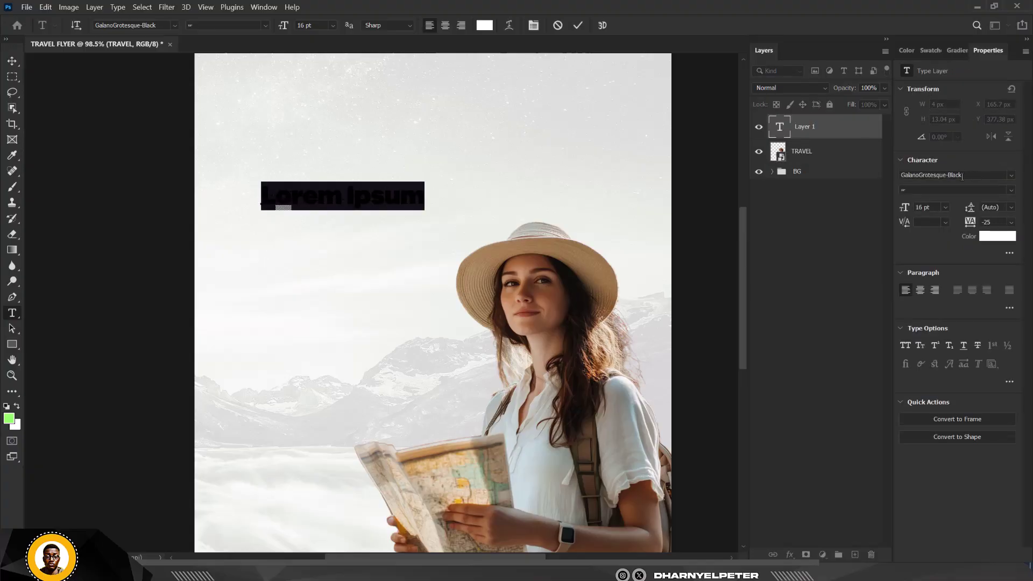
click(321, 202)
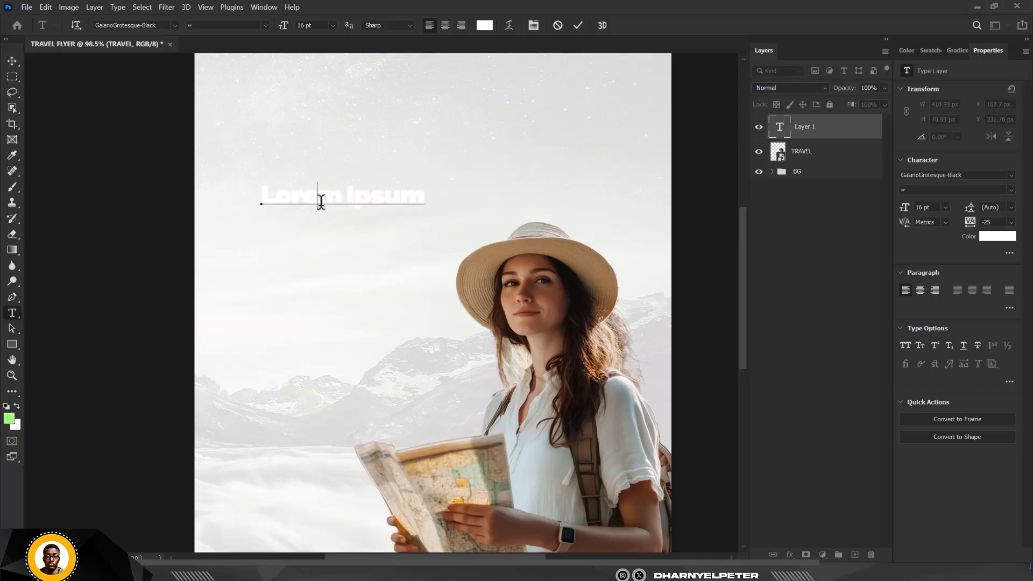
key(ctrl+a)
text(TRAVEL)
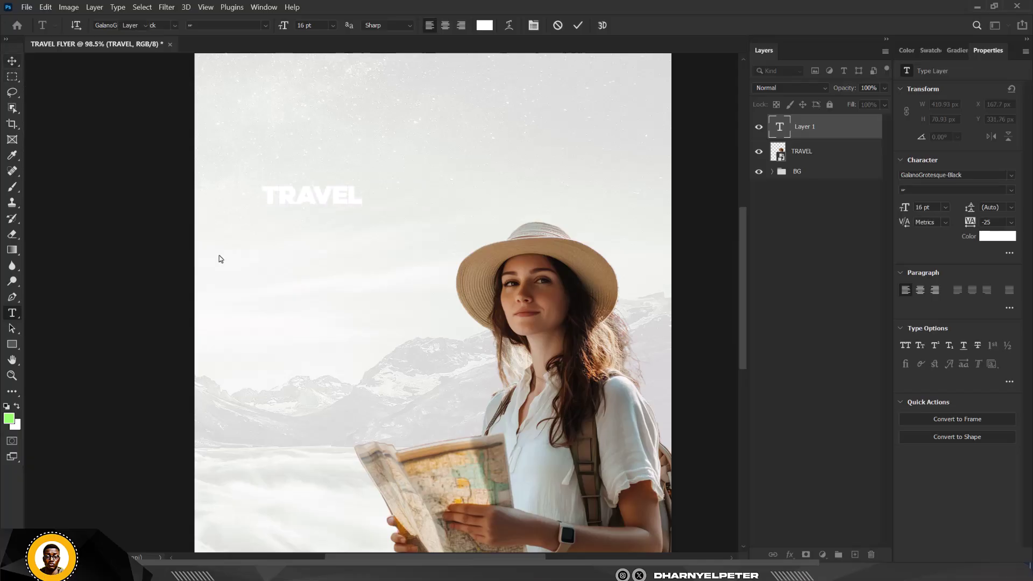
key(ctrl+Return)
key(v)
scroll(327, 212, down, 1)
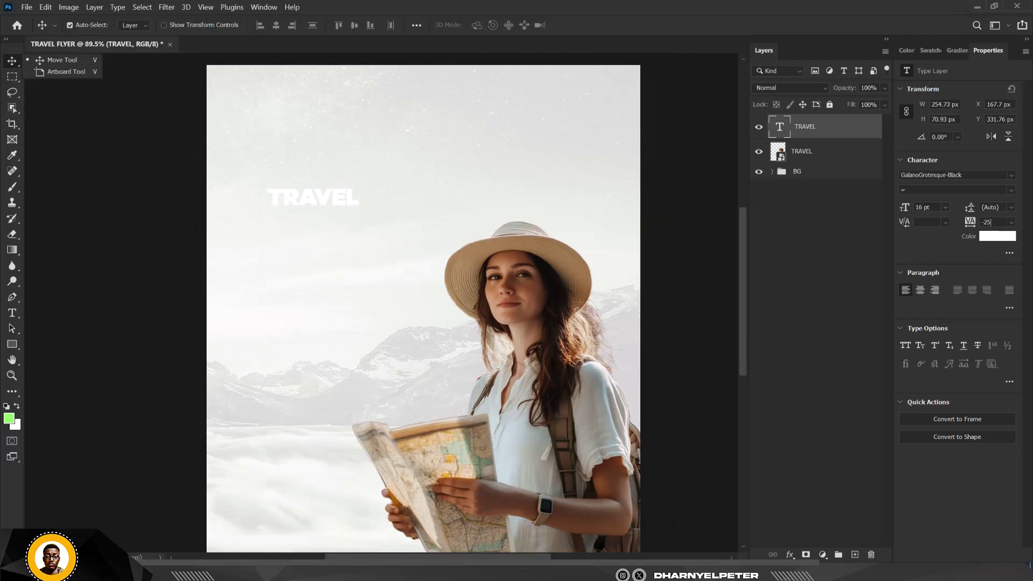
Set the TRAVEL text layer's colour to black, hex 000000
click(996, 236)
drag(439, 195, 455, 229)
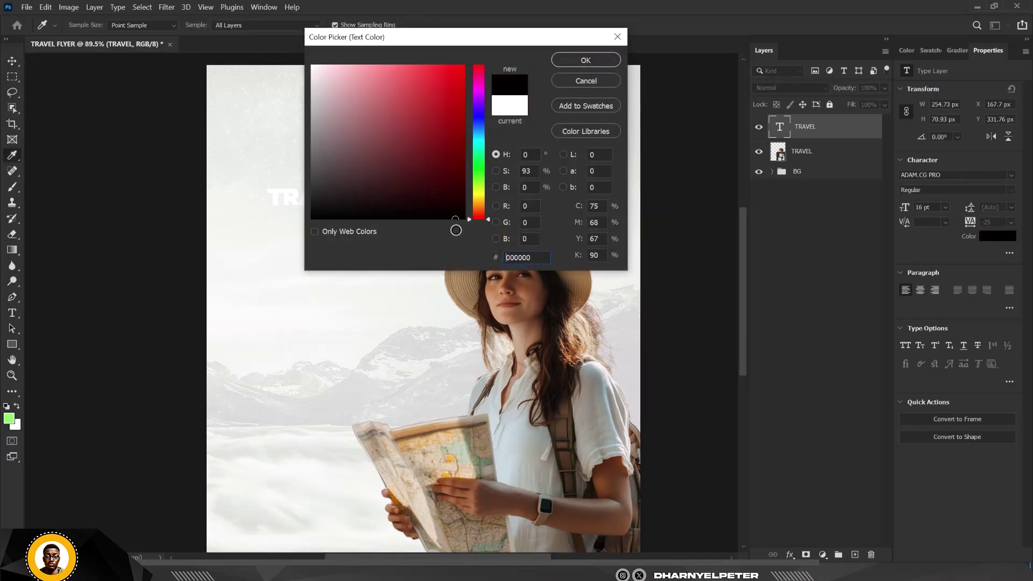
click(586, 61)
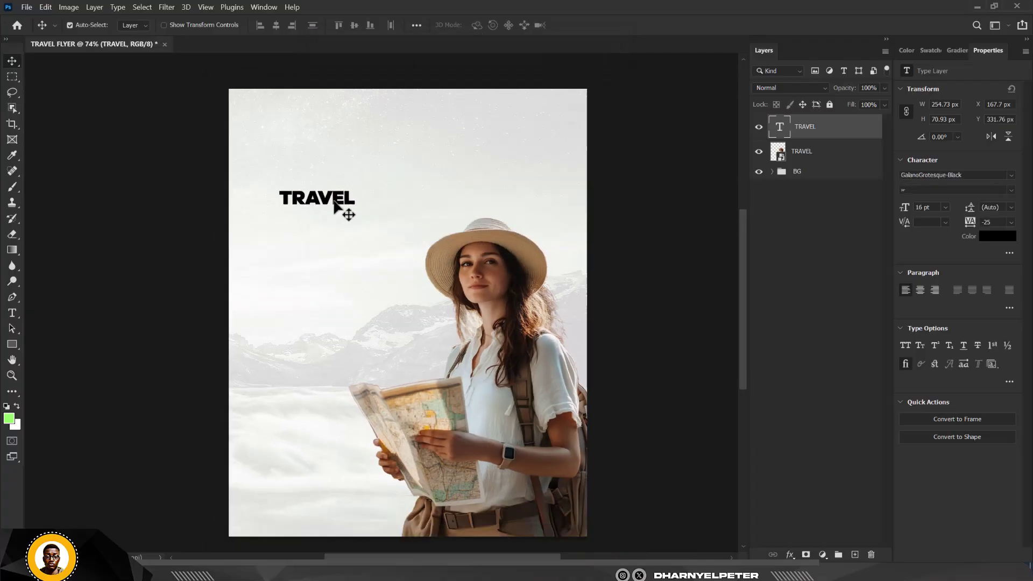
Enlarge the TRAVEL headline in the sky area to about 473 px wide, at 29.7 pt
drag(336, 203, 418, 233)
key(ctrl+t)
key(Return)
scroll(375, 206, up, 5)
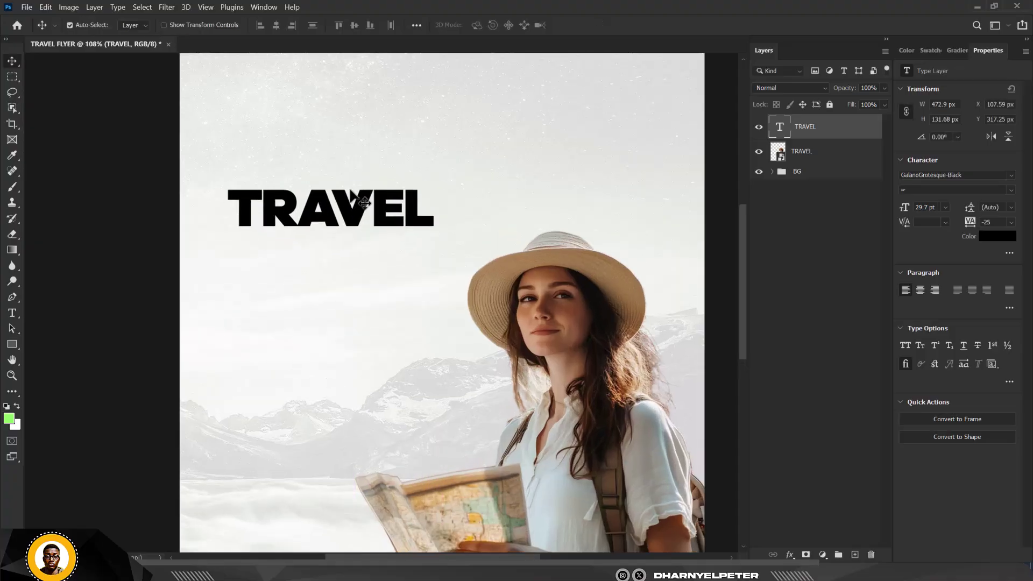
Duplicate the TRAVEL headline directly beneath itself and change the copy's text to AROUND
drag(376, 205, 375, 271)
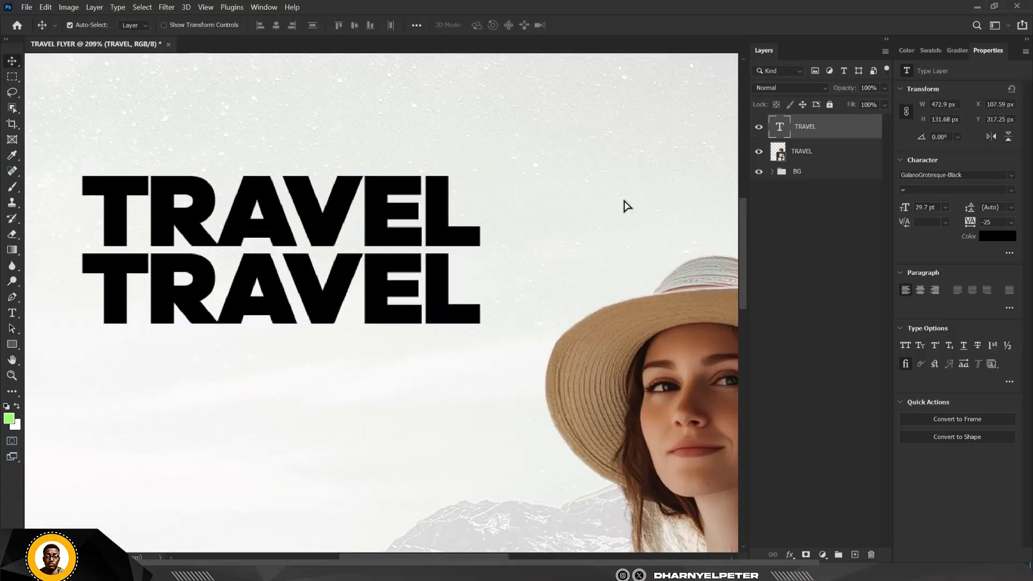
double_click(780, 128)
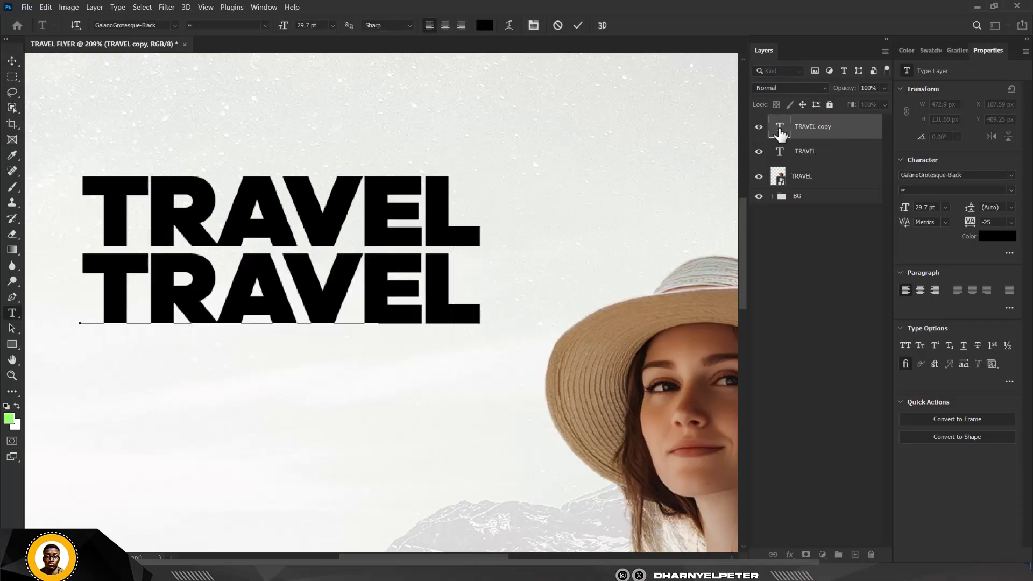
key(ctrl+a)
text(AROUND)
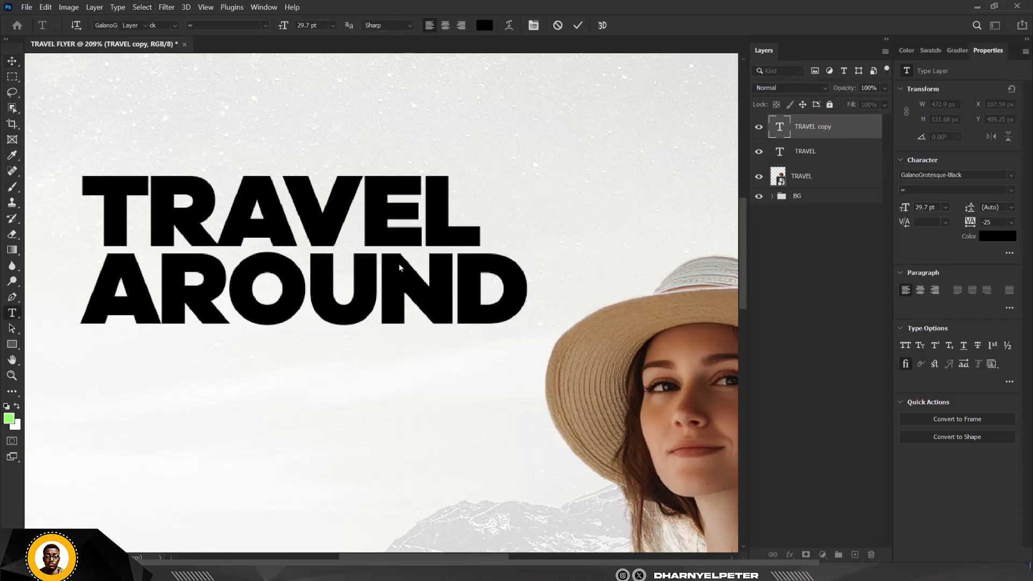
key(ctrl+Return)
key(v)
Scale the AROUND text down to about 475 px wide, matching the width of the TRAVEL line above it
key(ctrl+t)
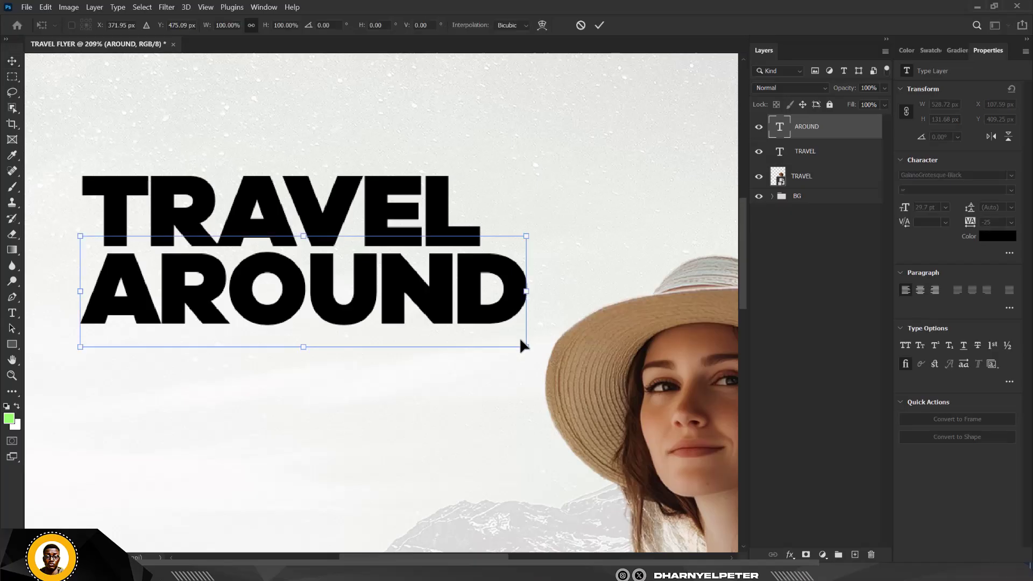
drag(526, 347, 479, 330)
key(Return)
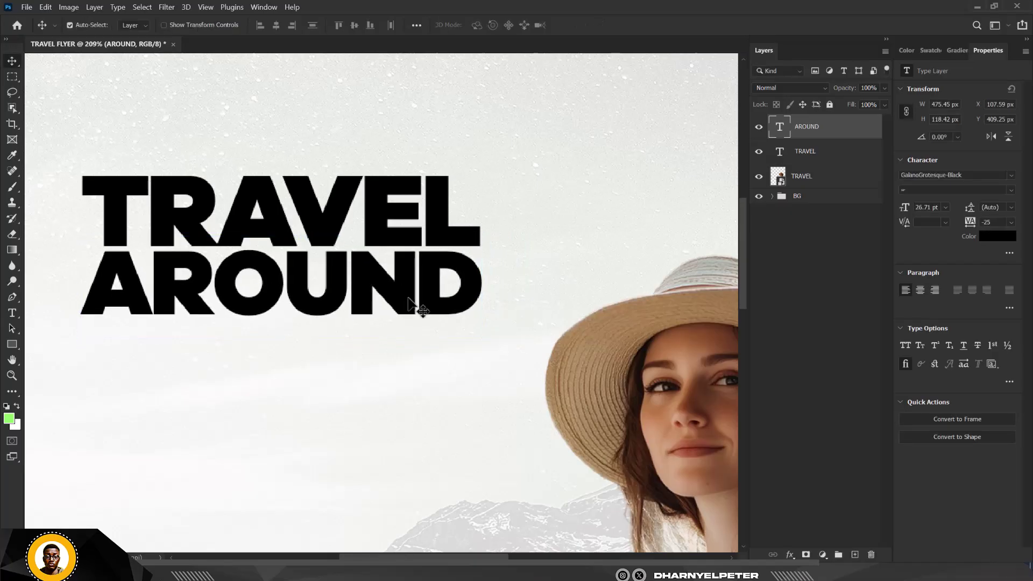
Duplicate the AROUND line directly beneath itself and change the copy's text to WITH EASE
drag(366, 269, 392, 354)
double_click(775, 131)
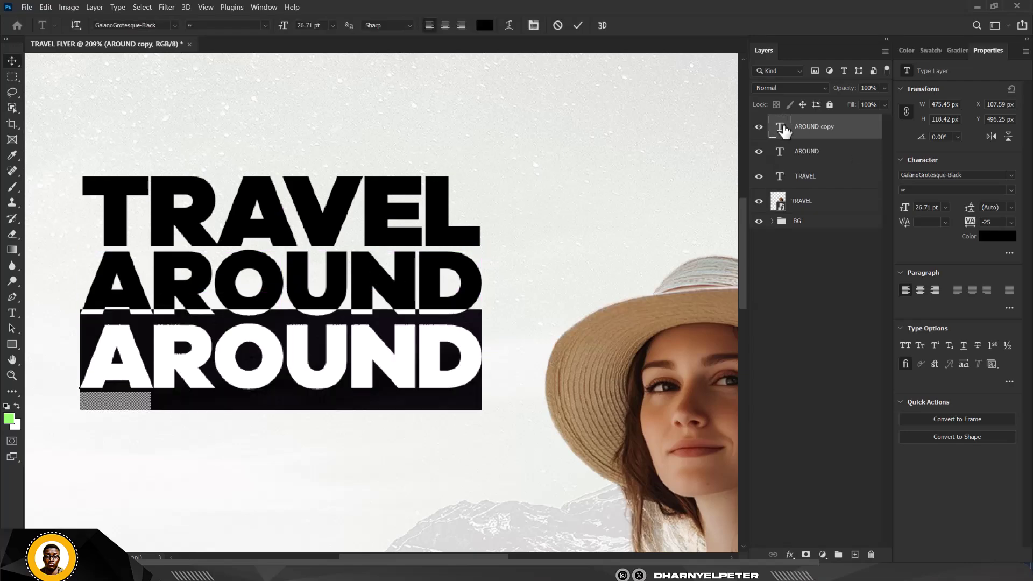
key(Left)
key(Right)
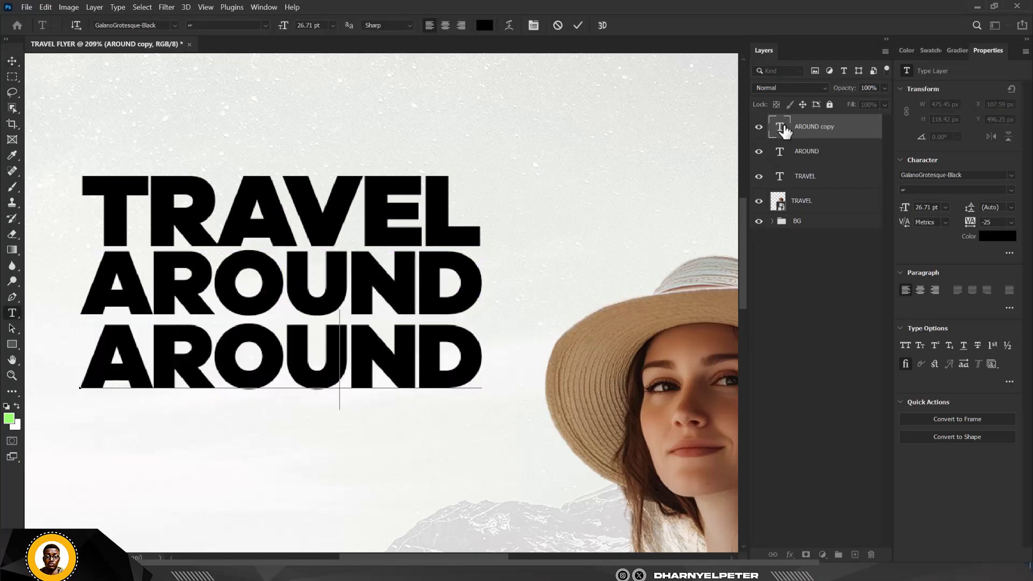
key(ctrl+a)
text(WITH)
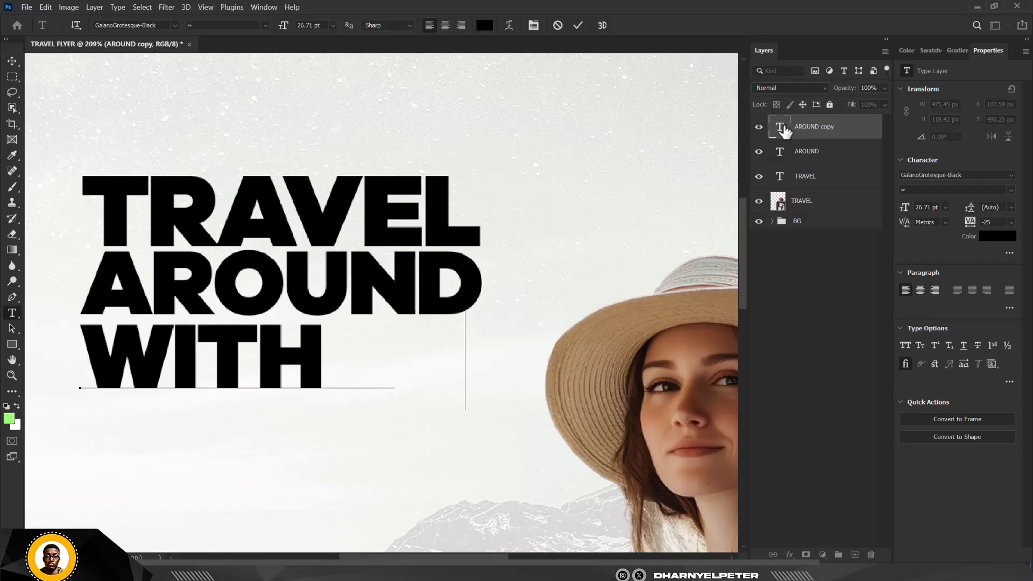
text( EASR)
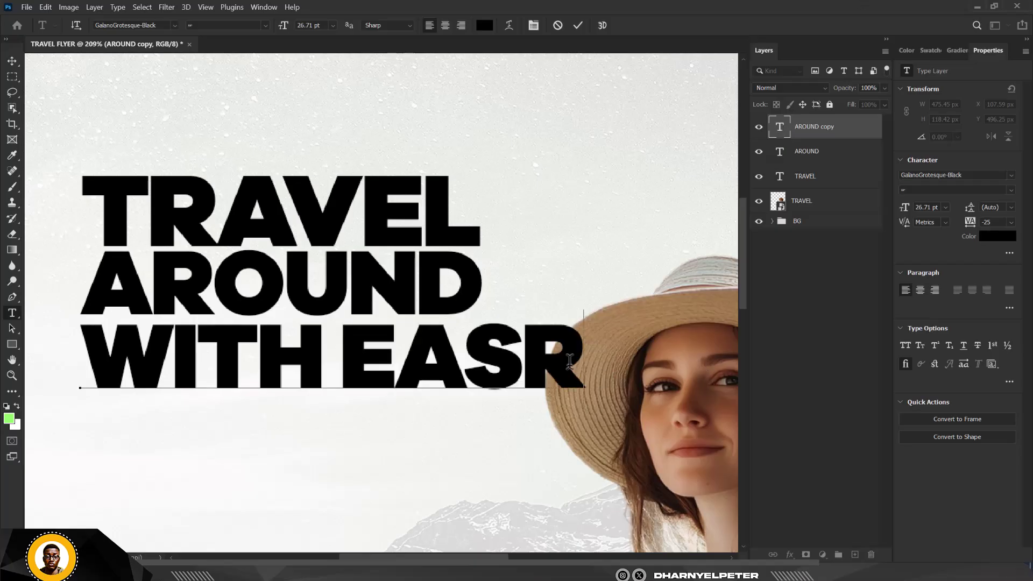
drag(569, 361, 536, 357)
text(E)
key(ctrl+Return)
Shrink the WITH EASE line to about 171 px wide under AROUND, and set its tracking to 2000
key(v)
key(ctrl+t)
drag(577, 396, 184, 336)
key(Return)
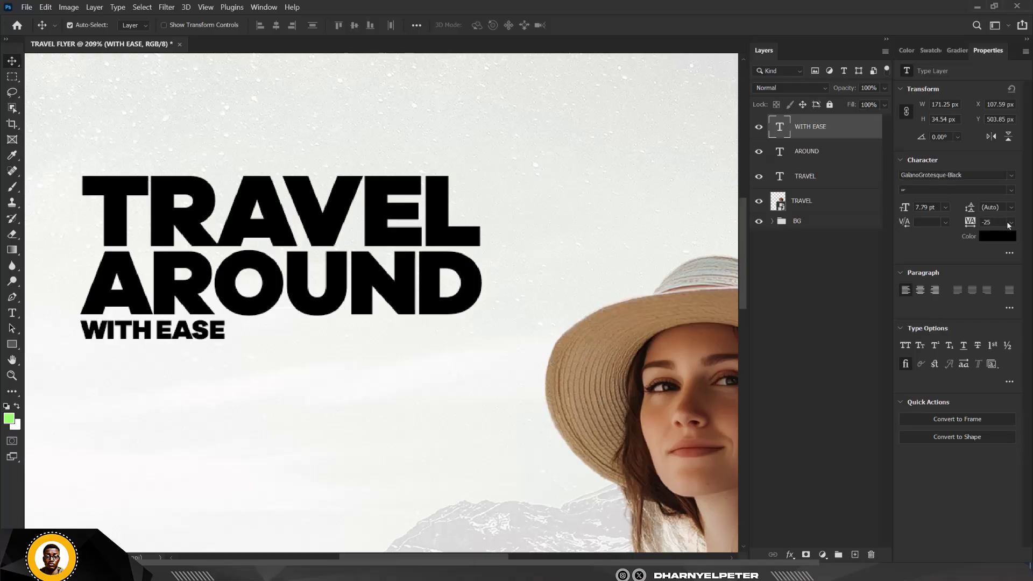
text(600)
key(Return)
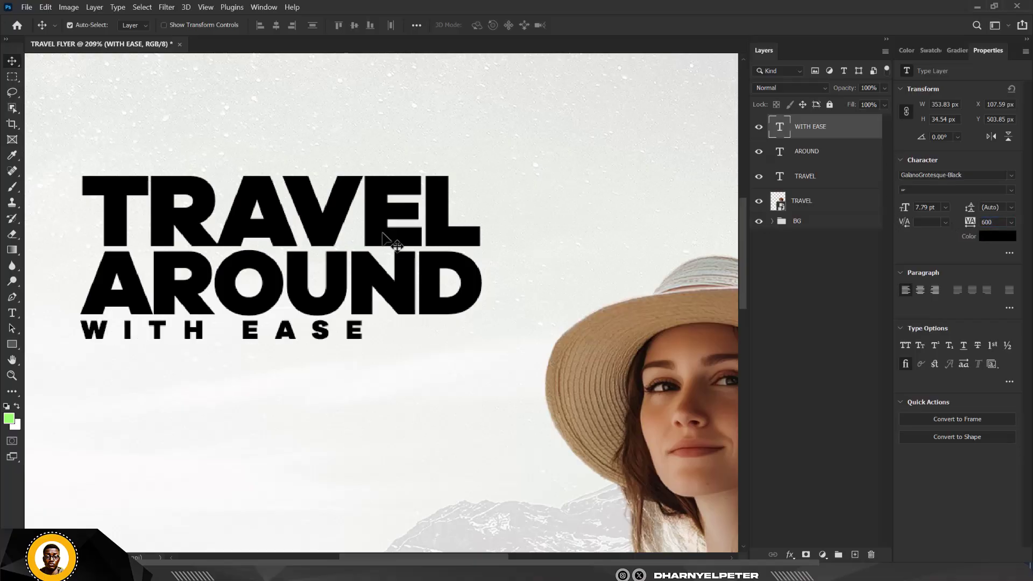
text(2000)
scroll(369, 380, down, 2)
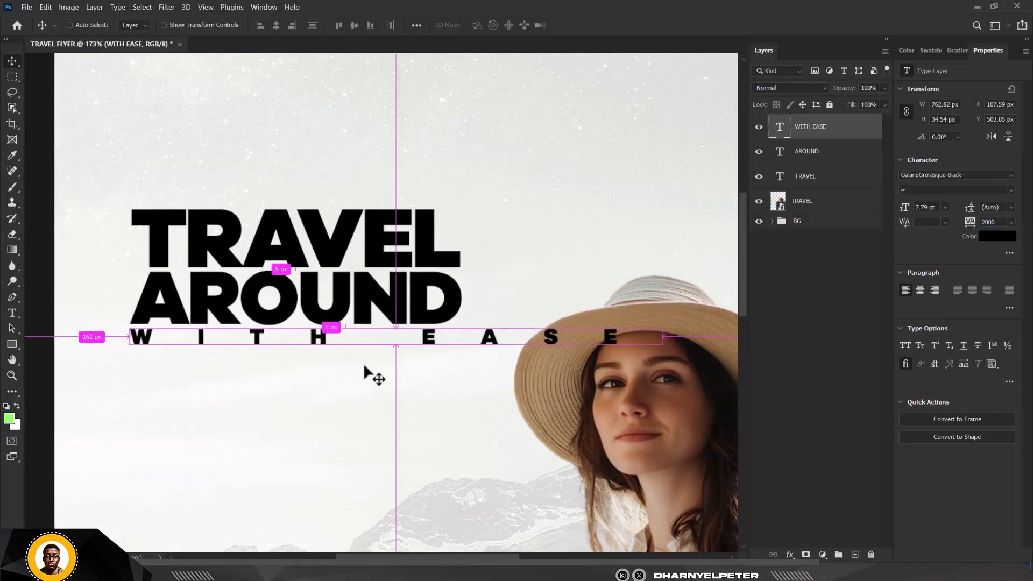
Scale the WITH EASE line down to about 403 px wide and nudge it down to leave a gap below AROUND
key(ctrl+t)
drag(663, 345, 409, 393)
key(Return)
key(Down)
key(Down)
key(Down)
key(Down)
key(Down)
key(Down)
key(Down)
key(Down)
key(Down)
key(Down)
key(Down)
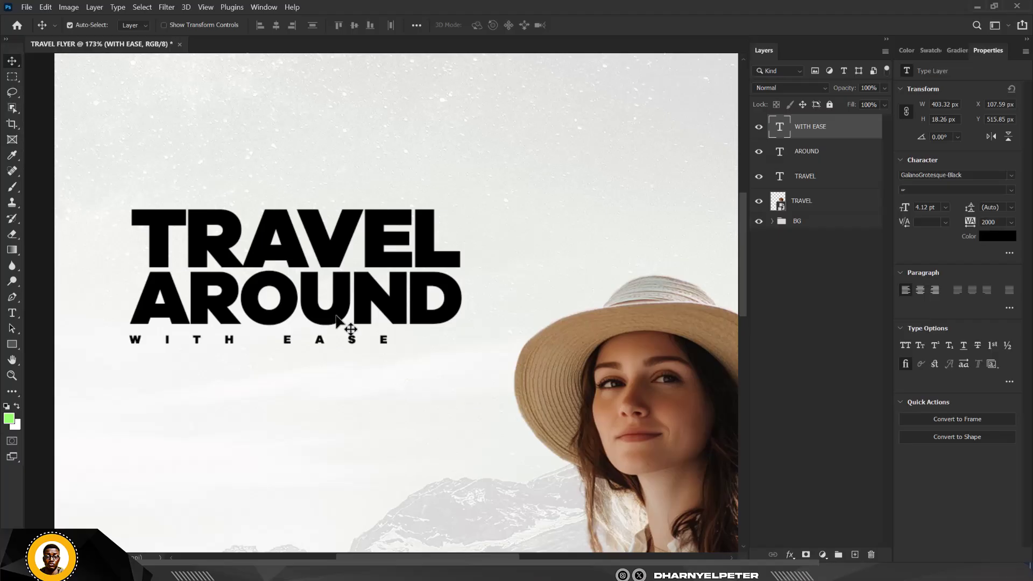
Move the TRAVEL, AROUND and WITH EASE text layers together a little higher in the sky area
scroll(366, 345, down, 6)
scroll(344, 285, up, 3)
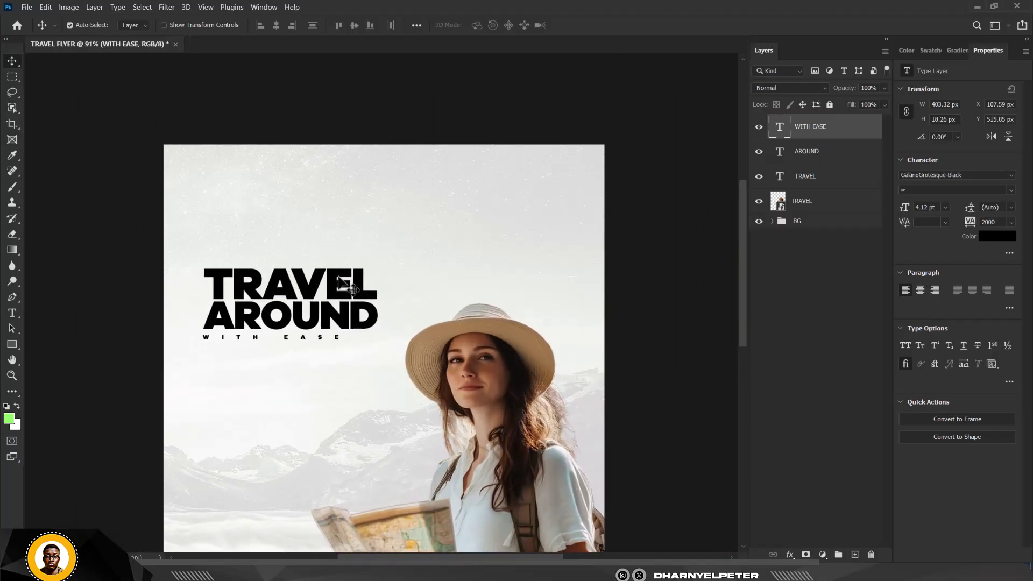
click(822, 182)
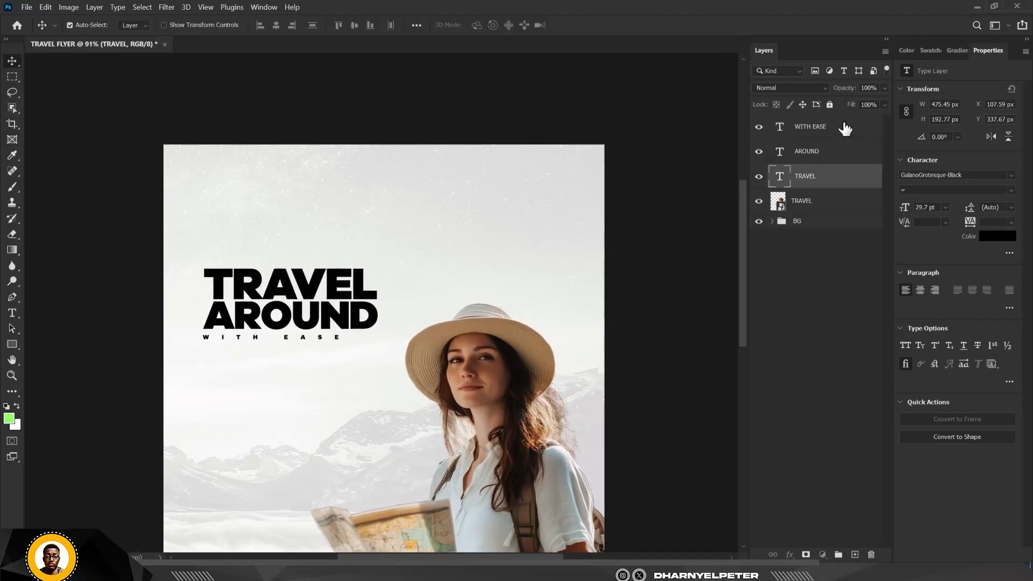
shift+click(845, 128)
click(839, 188)
shift+click(848, 128)
key(shift+Up)
key(shift+Up)
key(shift+Up)
key(shift+Up)
key(shift+Up)
key(shift+Up)
key(shift+Up)
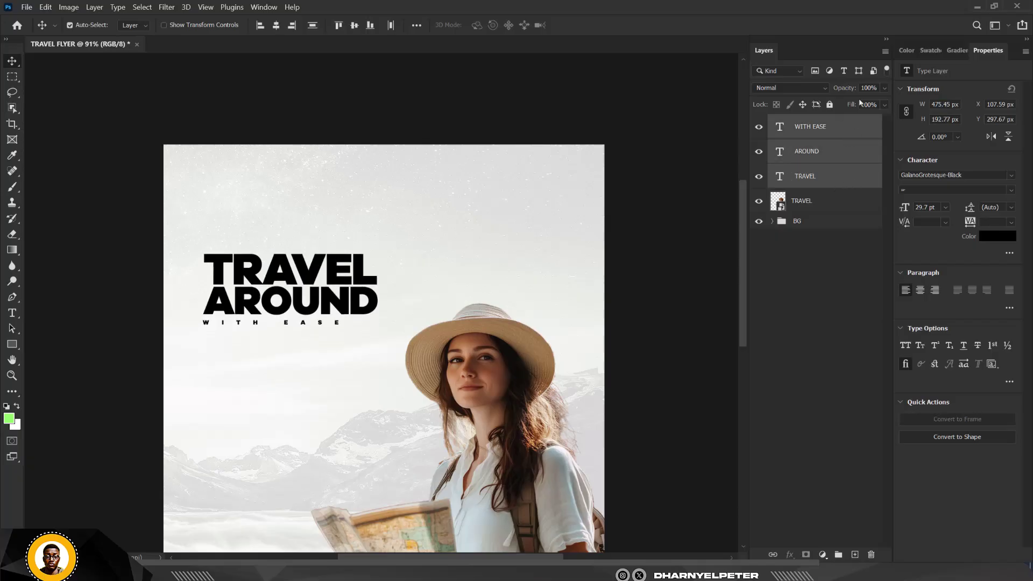
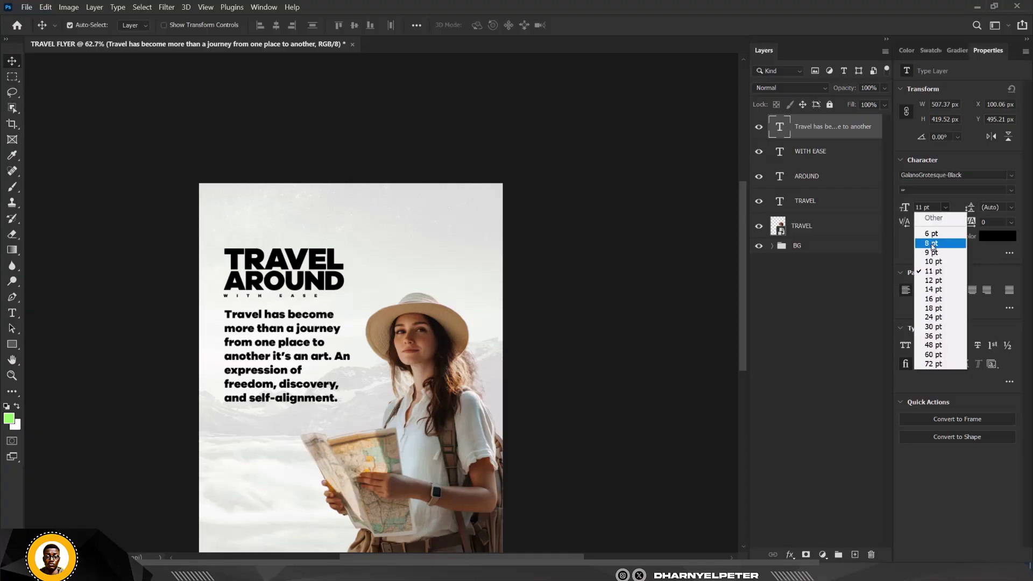
Set the body paragraph's font size to 8 pt and widen its text box to about 530 px
click(934, 242)
double_click(780, 128)
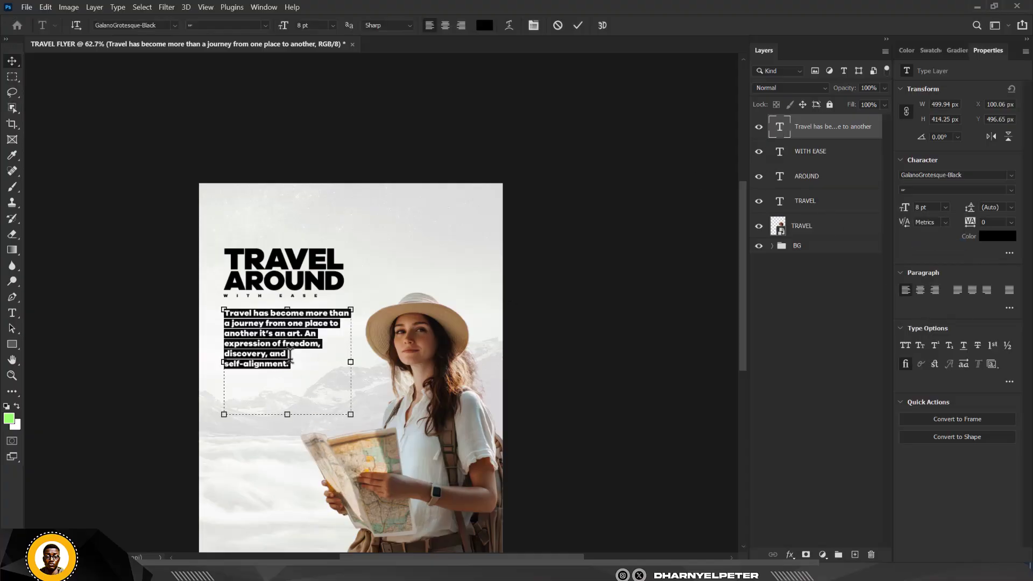
click(291, 355)
scroll(291, 358, up, 3)
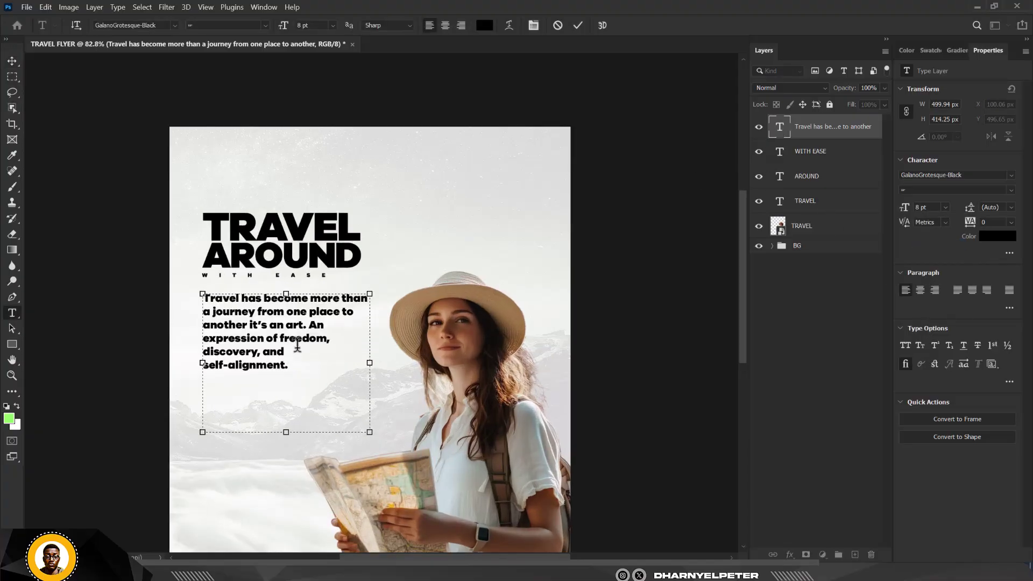
key(Delete)
text(s)
drag(370, 363, 380, 388)
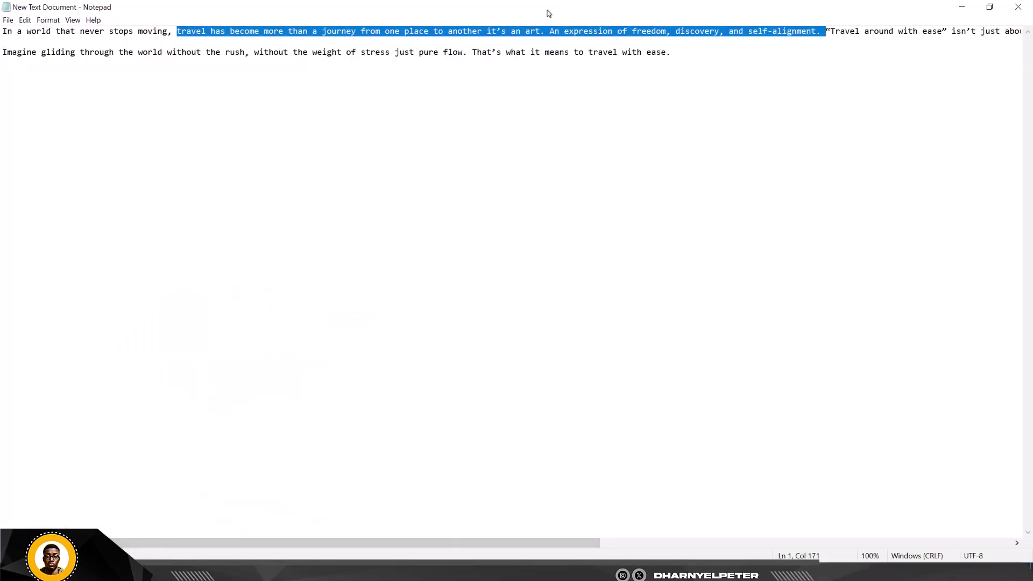
Append the remaining Notepad text, from "Travel around with ease" onward, to the body paragraph and lengthen its text box to about 465 px
drag(833, 30, 766, 64)
key(alt+Tab)
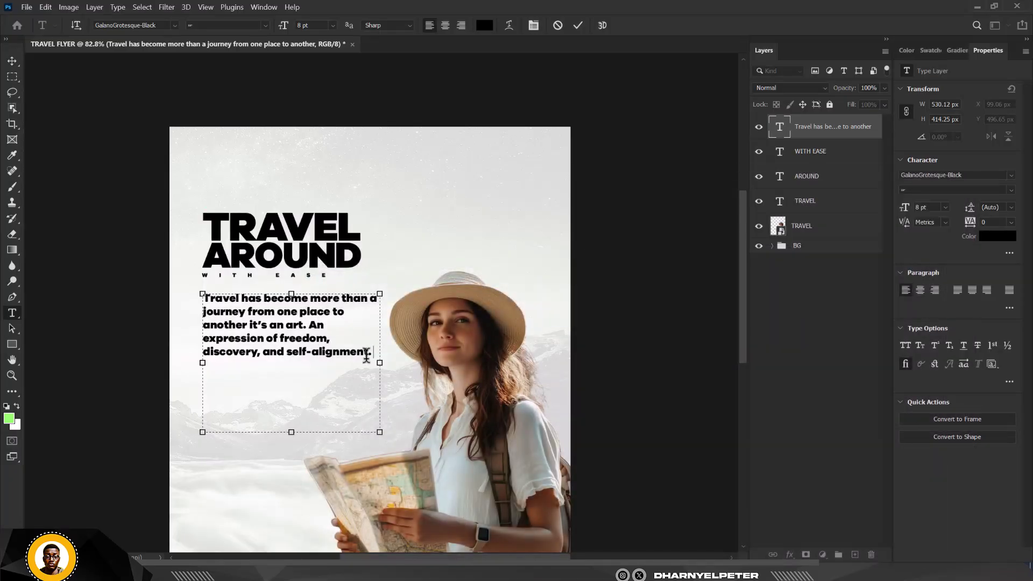
key(ctrl+v)
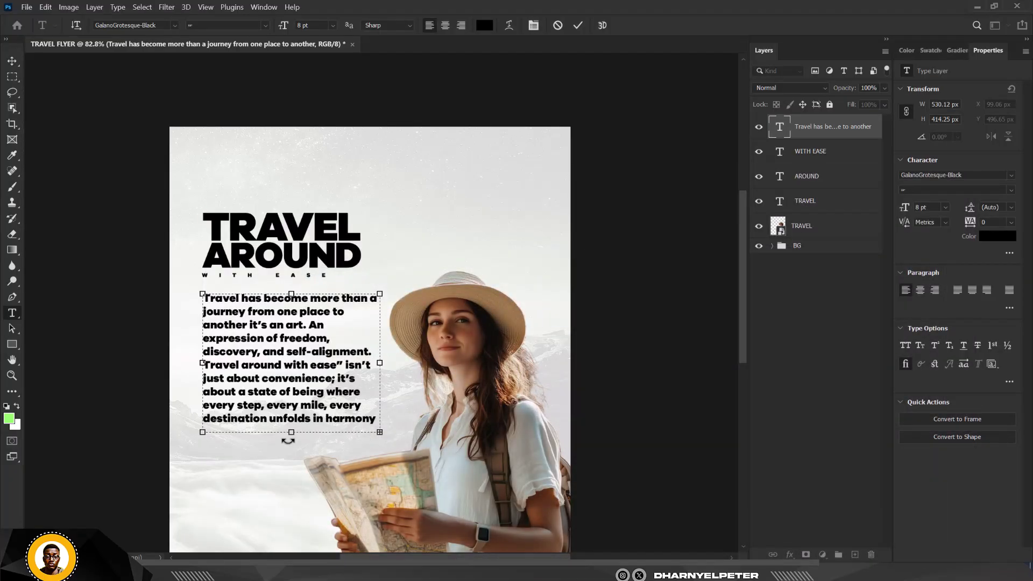
mouse_move(291, 432)
mouse_down()
mouse_move(289, 473)
mouse_move(291, 448)
mouse_up()
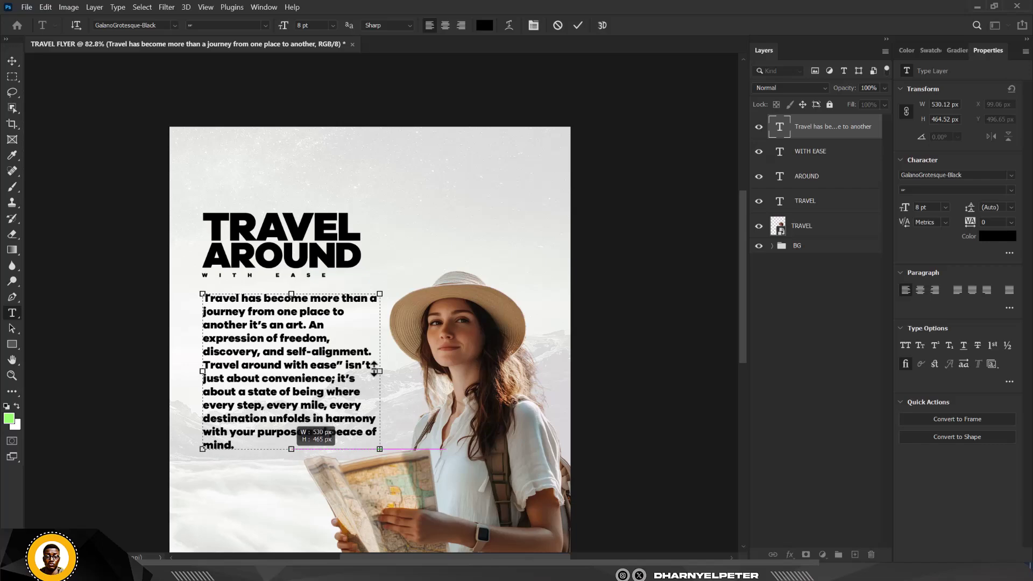
click(12, 60)
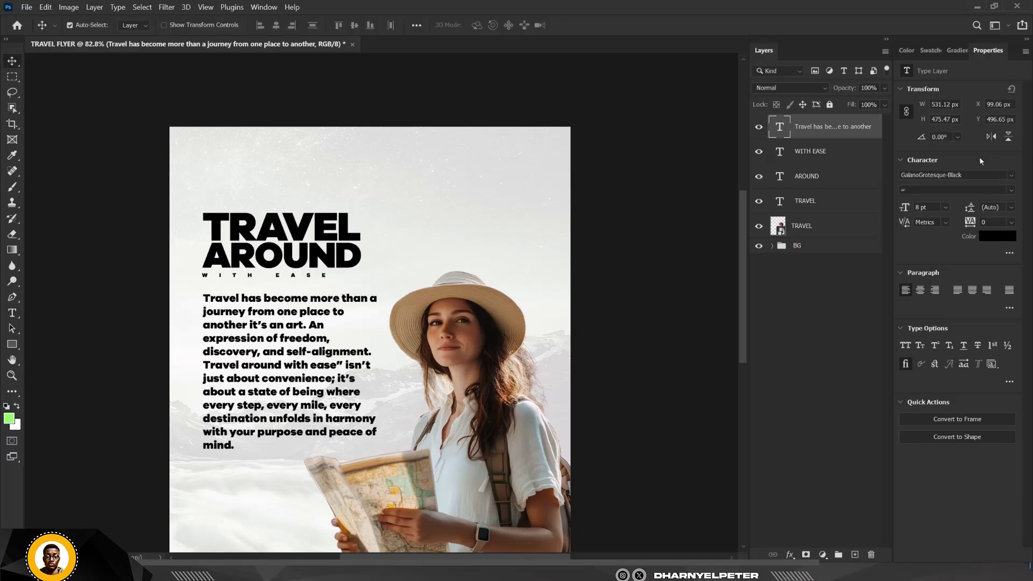
Try a lighter GalanoGrotesque style on the body paragraph
click(1011, 175)
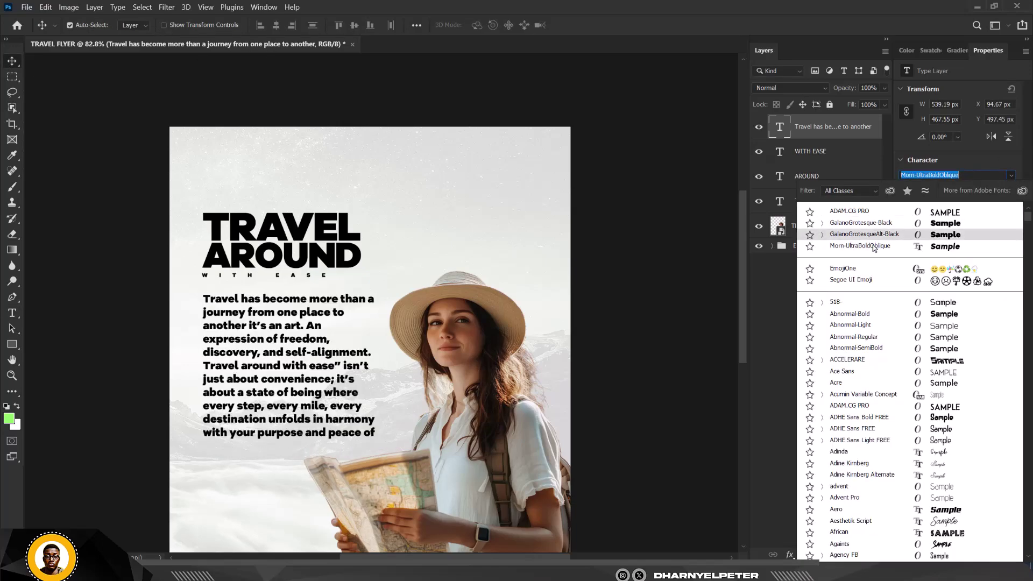
click(822, 223)
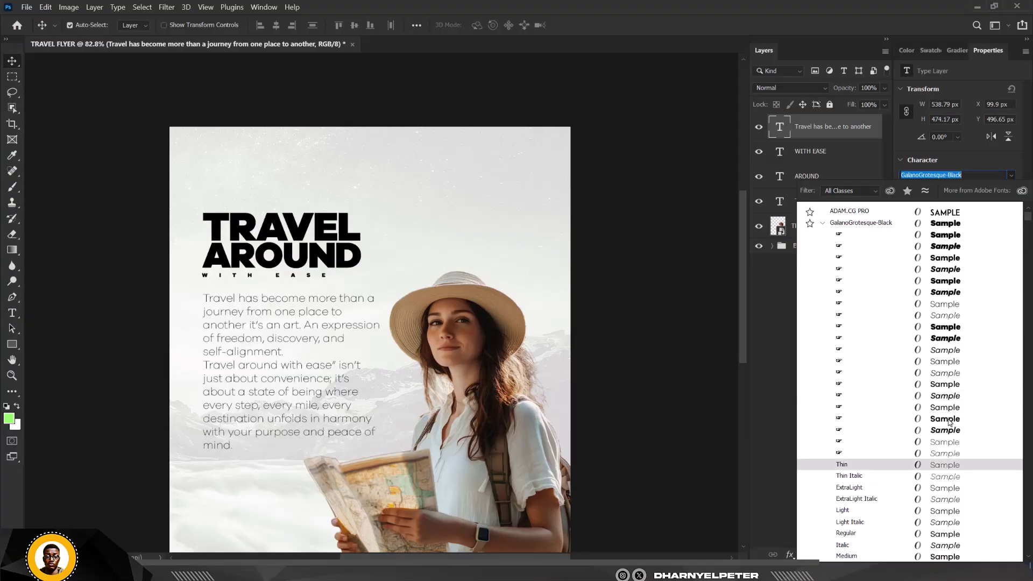
click(955, 366)
scroll(329, 344, down, 1)
scroll(302, 368, left, 1)
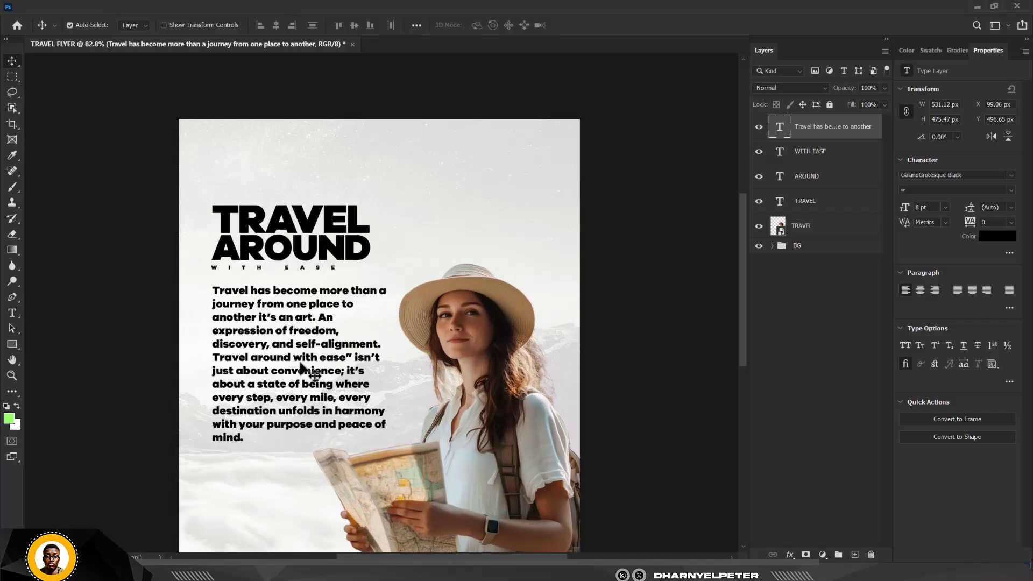
Set the body paragraph's font size to 6 pt
click(945, 207)
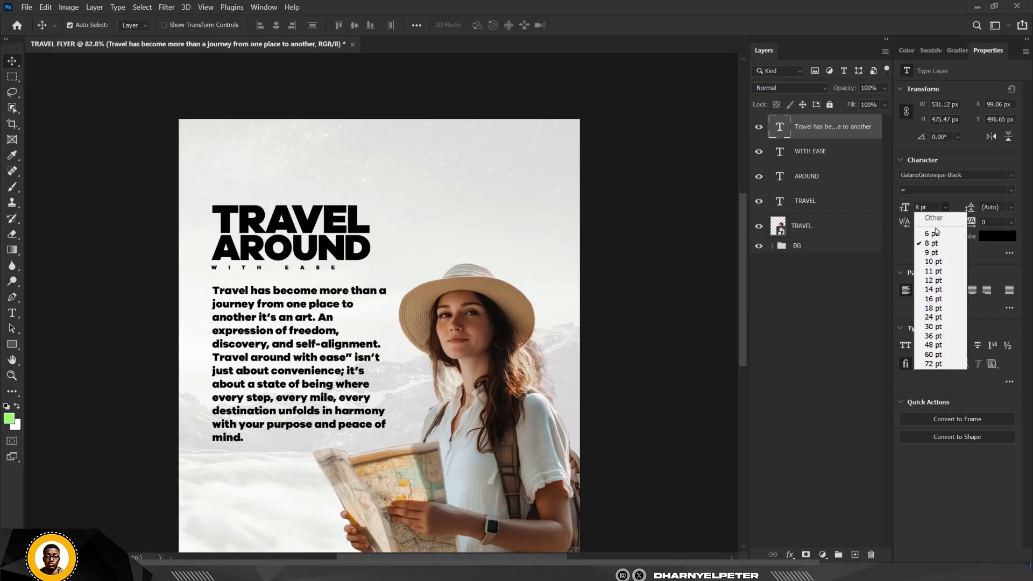
click(926, 214)
scroll(322, 329, down, 4)
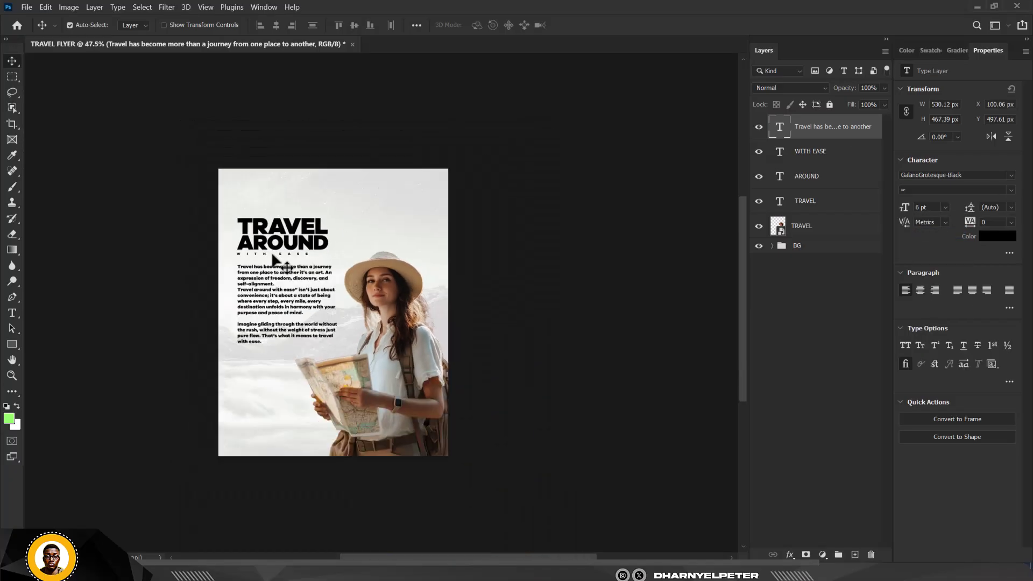
Remove the line break after "self-alignment." in the body text and delete the closing paragraph beginning "Imagine gliding through the world"
double_click(780, 130)
scroll(240, 324, up, 3)
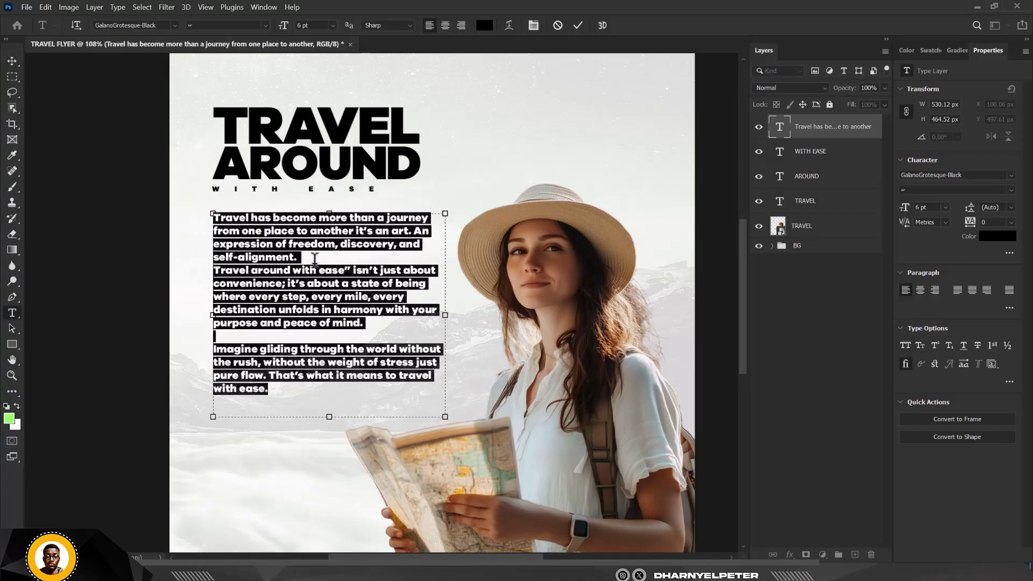
click(312, 254)
key(Delete)
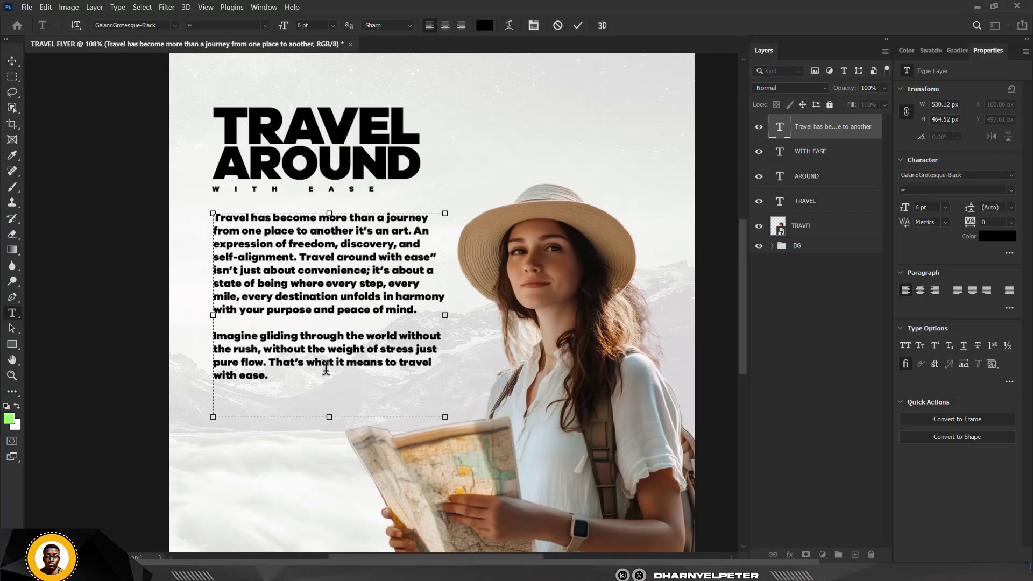
drag(294, 375, 191, 334)
key(Delete)
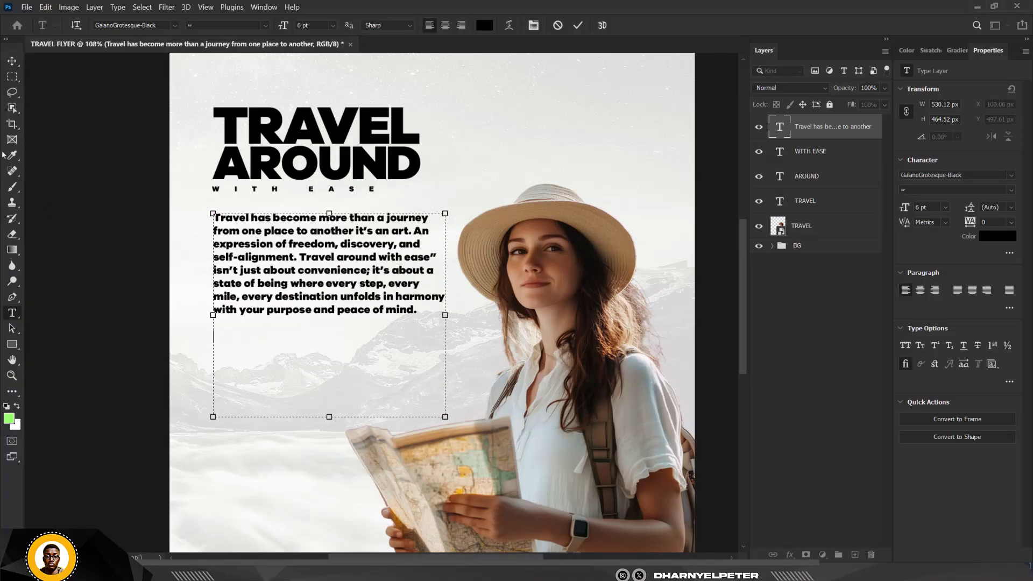
Narrow the body paragraph's text box to about 501 px wide and commit the text edit
drag(445, 317, 432, 317)
key(ctrl+Return)
key(v)
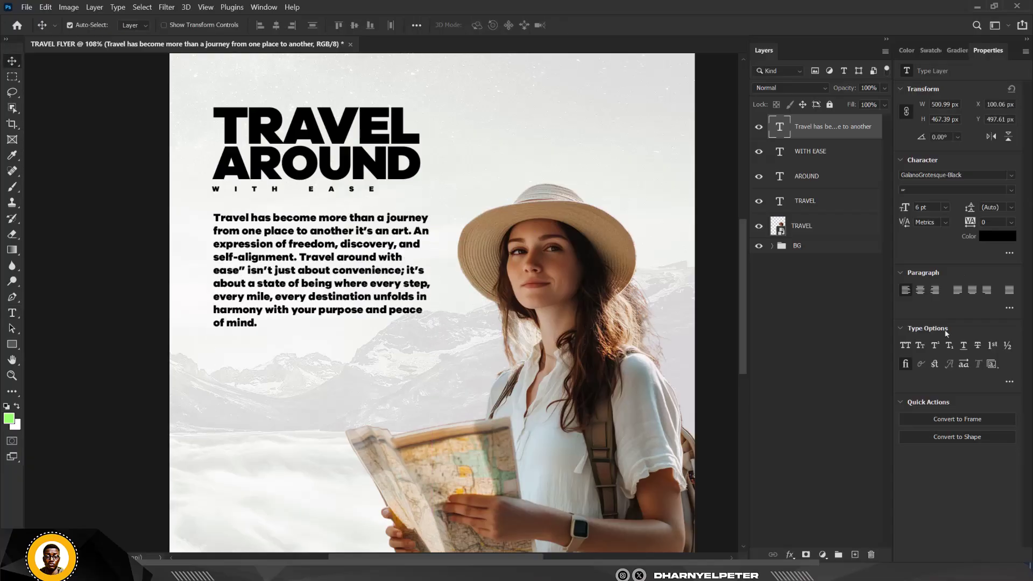
Change the body paragraph's font to a style of the GalanoGrotesqueAlt-Black family
click(1010, 176)
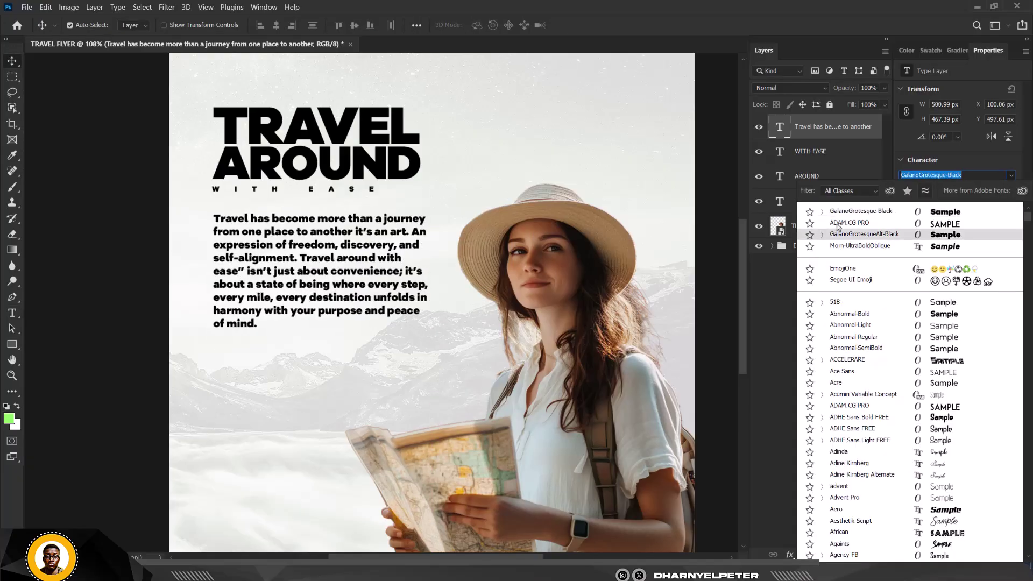
click(823, 235)
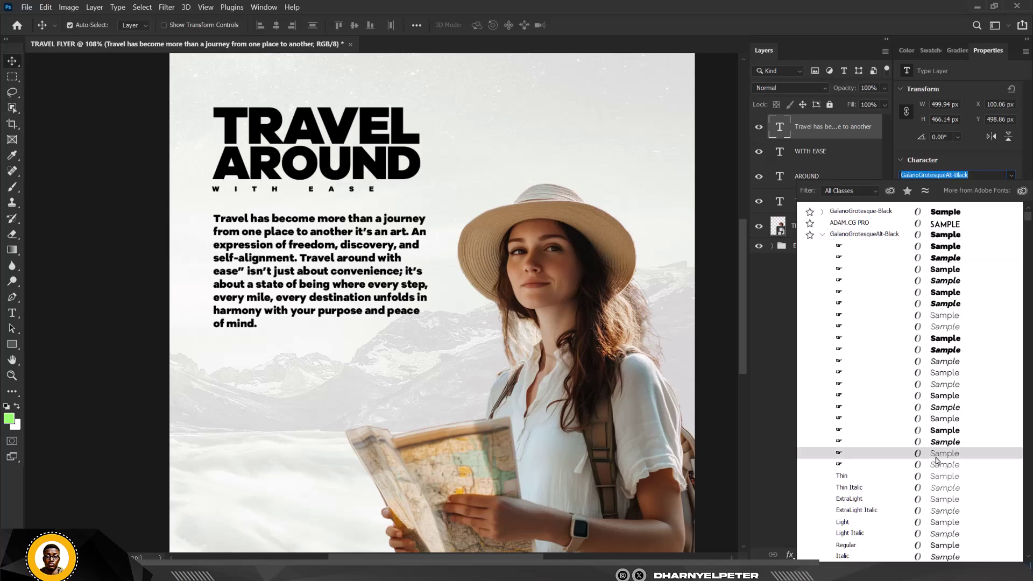
click(926, 366)
Scale the body paragraph down to about 89% and move it up slightly beneath the WITH EASE line, keeping it left-aligned with the headline
scroll(365, 269, down, 3)
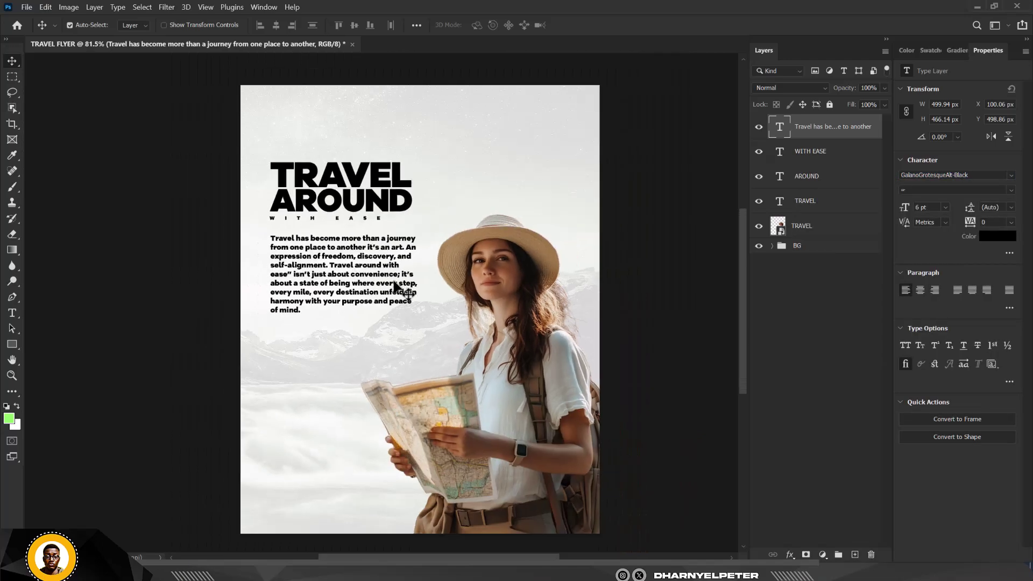
scroll(341, 269, up, 3)
key(ctrl+t)
drag(478, 420, 456, 394)
drag(391, 286, 392, 281)
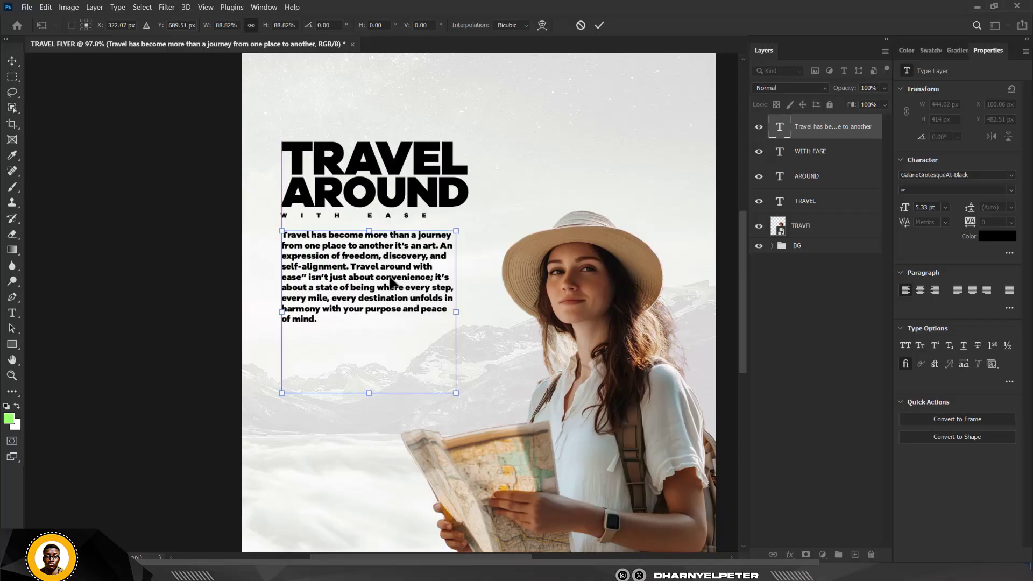
key(Return)
Enlarge the TRAVEL, AROUND, WITH EASE and body text layers together to about 115% and shift them left to about X 76 px
scroll(353, 208, down, 5)
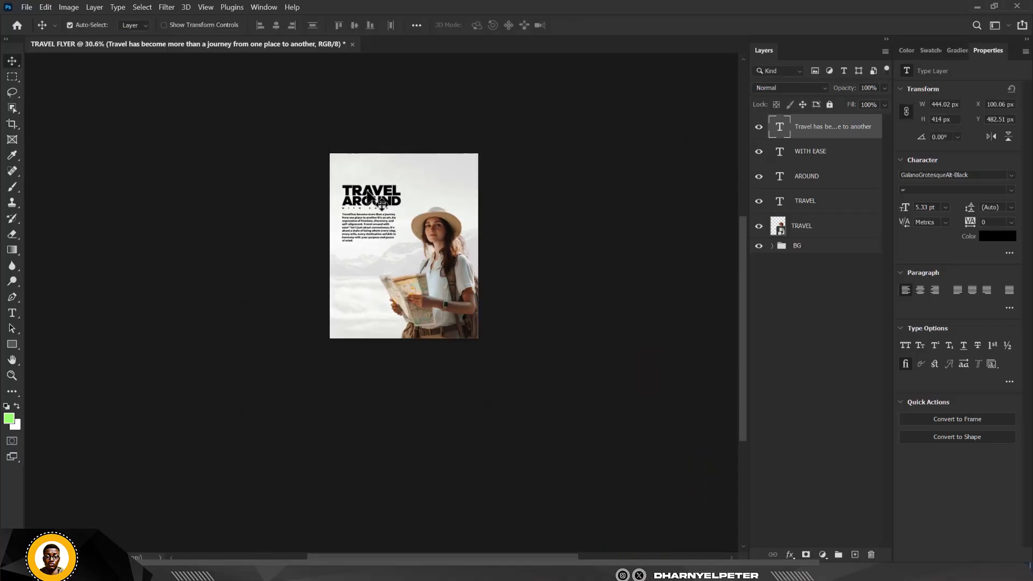
scroll(371, 193, up, 3)
click(820, 206)
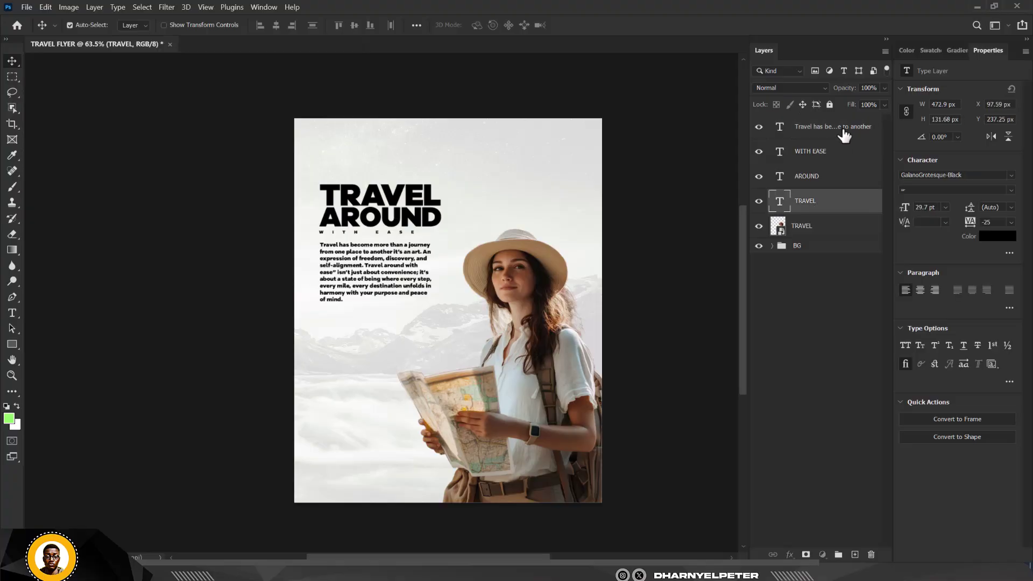
shift+click(842, 130)
key(ctrl+t)
drag(441, 346, 455, 369)
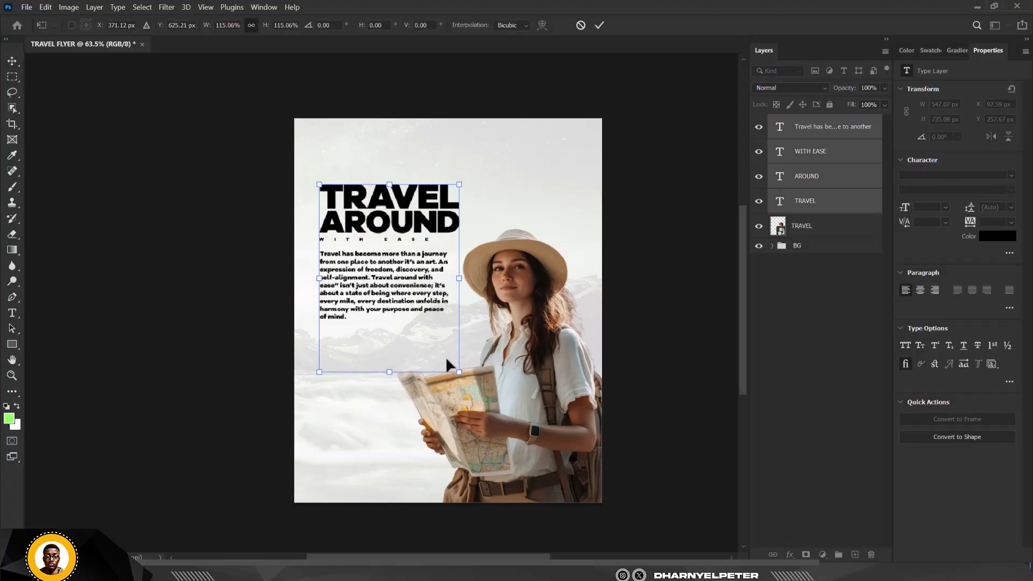
key(shift+Left)
key(shift+Left)
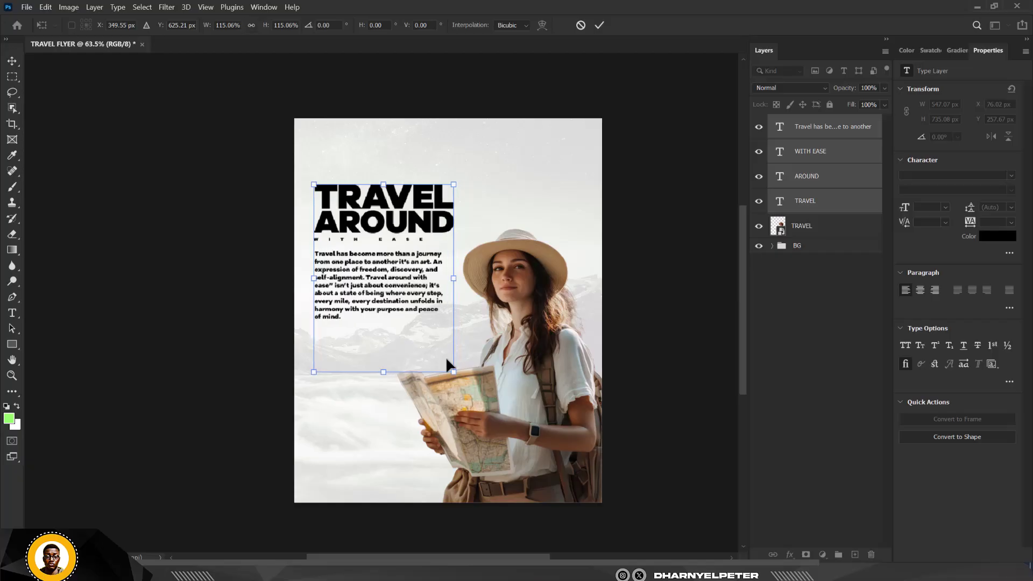
key(Return)
Nudge the WITH EASE line to about X 79 px so its left edge lines up with the headline
scroll(344, 228, up, 5)
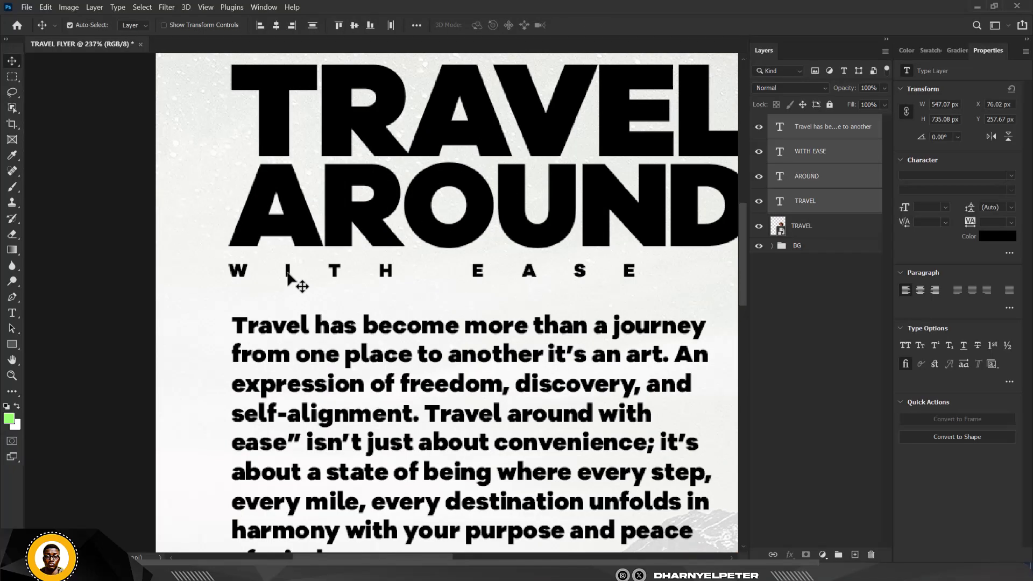
double_click(238, 272)
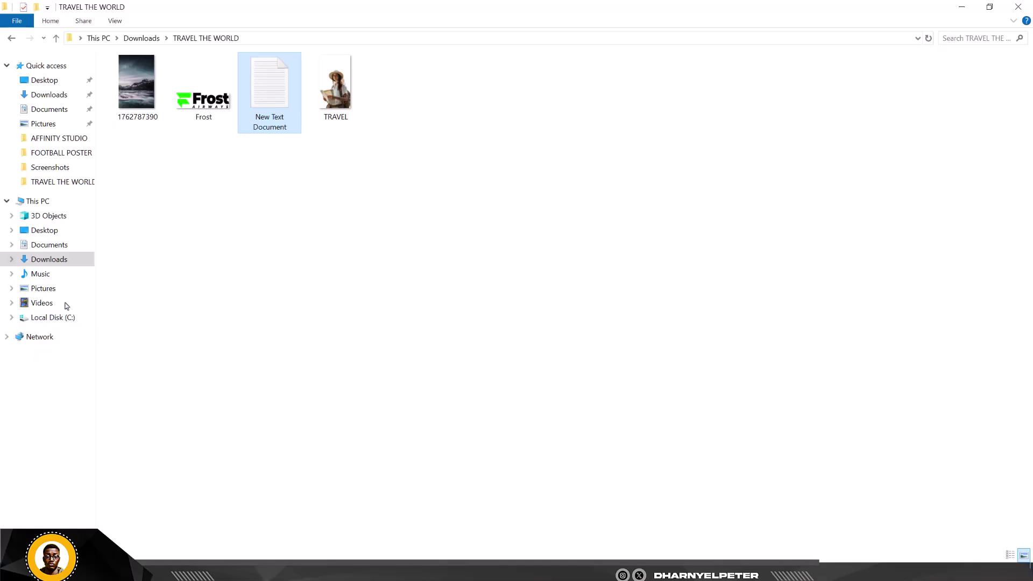
In File Explorer, open the inner PREMIUM PNG folder of GRAPHICS BUNDLE 1.0 inside the desktop's SMART DESIGNER ASSETS folder
click(52, 221)
click(54, 230)
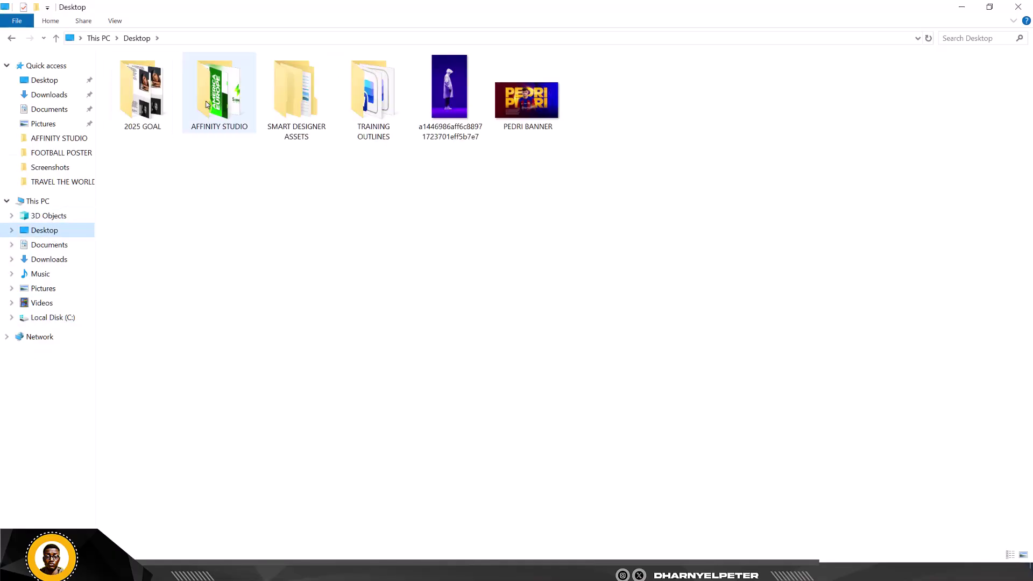
double_click(300, 114)
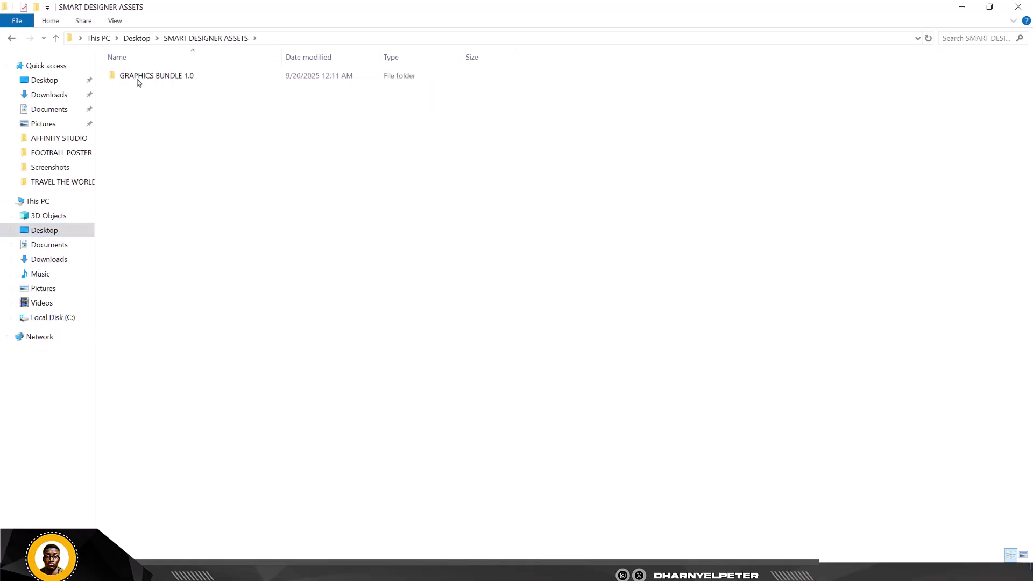
double_click(138, 79)
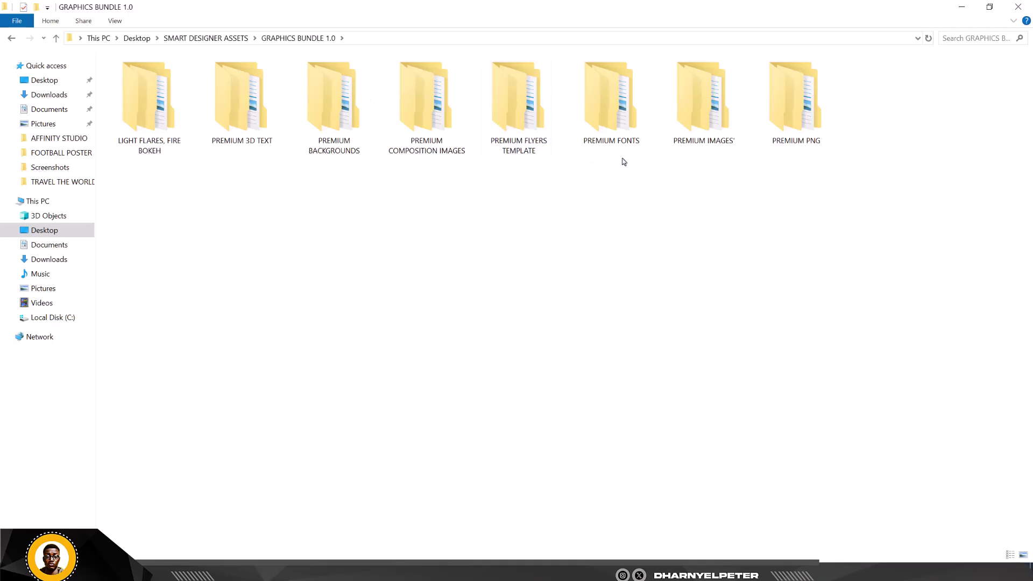
double_click(805, 118)
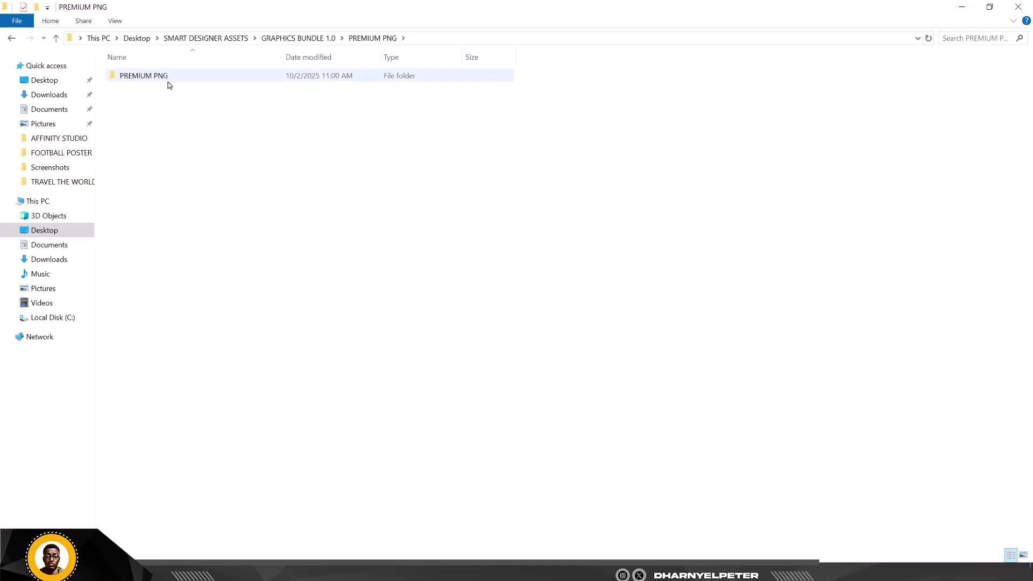
double_click(167, 80)
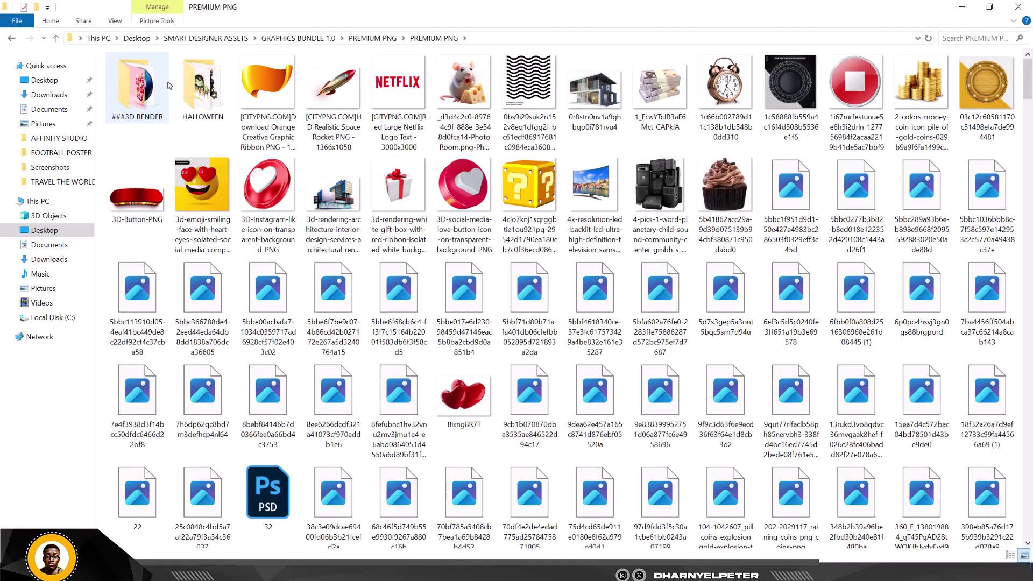
Look through the PREMIUM PNG images for a graphic that suits the travel flyer
scroll(401, 209, down, 10)
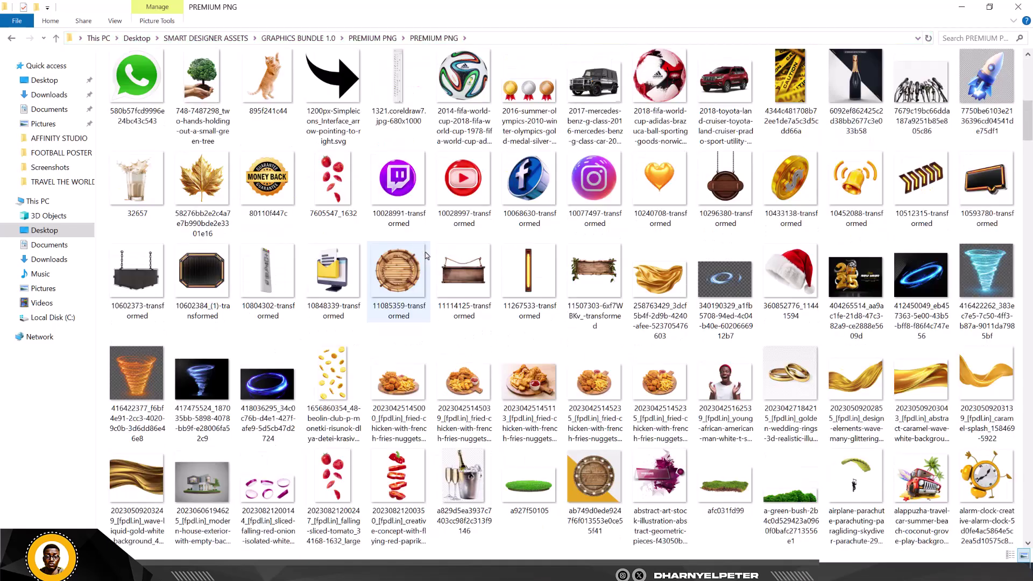
scroll(426, 255, down, 3)
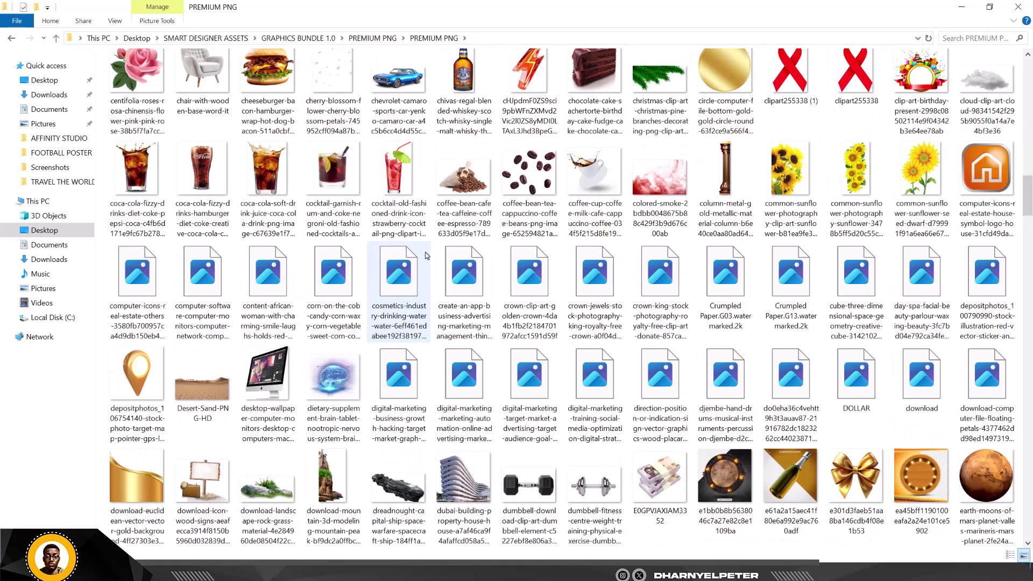
scroll(427, 255, down, 3)
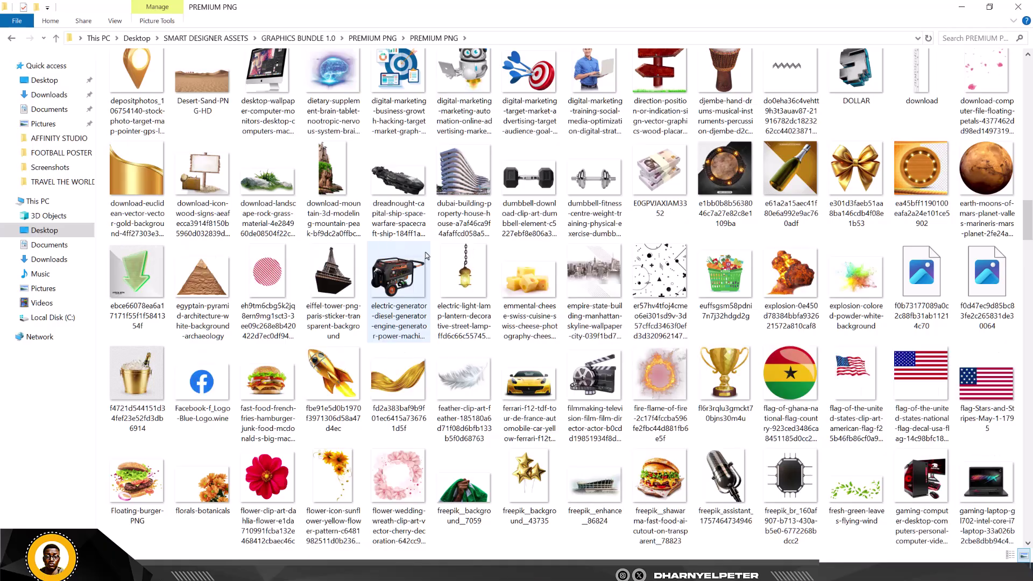
scroll(426, 256, down, 3)
scroll(427, 256, down, 3)
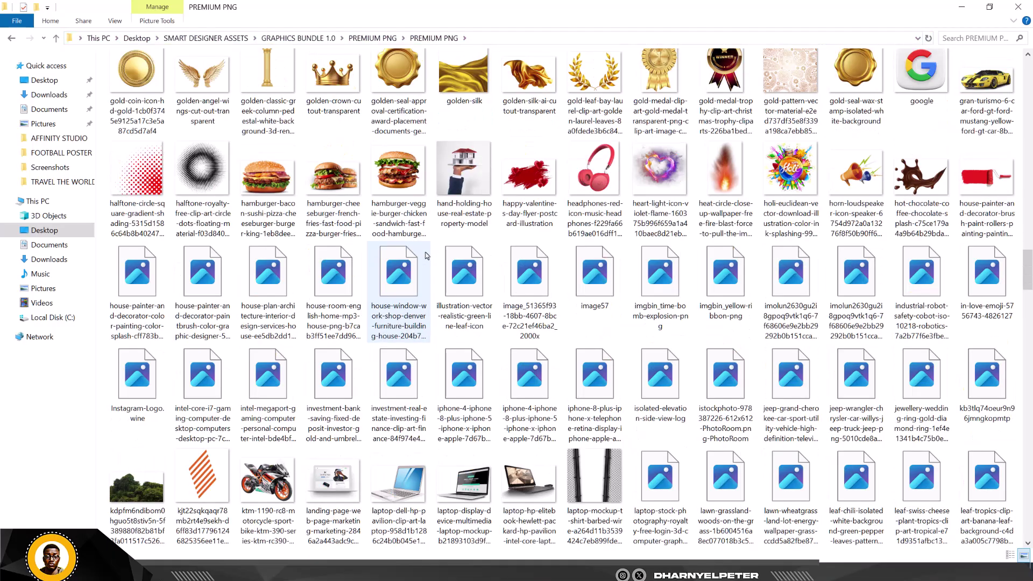
scroll(426, 255, down, 3)
scroll(426, 256, down, 3)
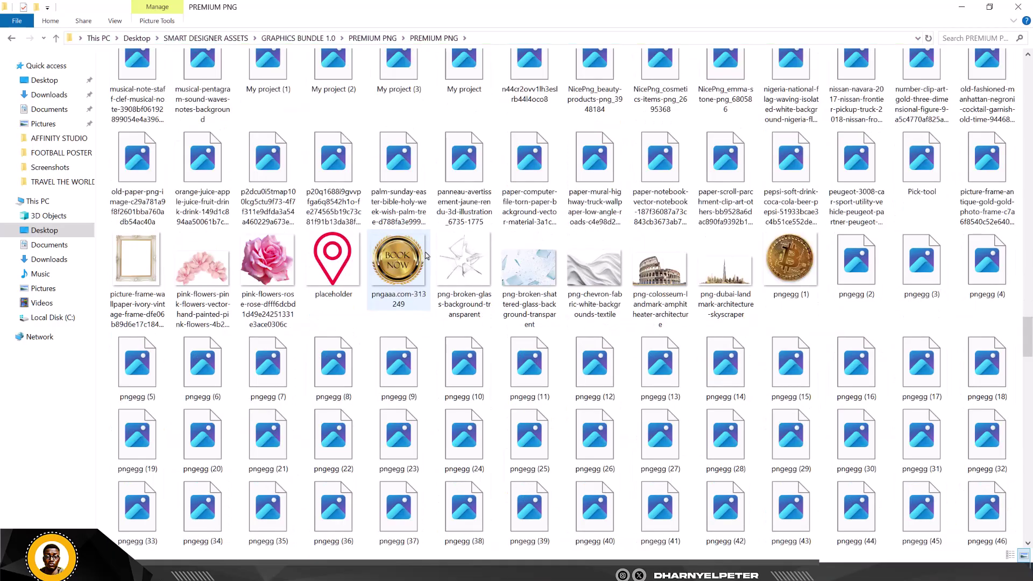
scroll(426, 256, down, 3)
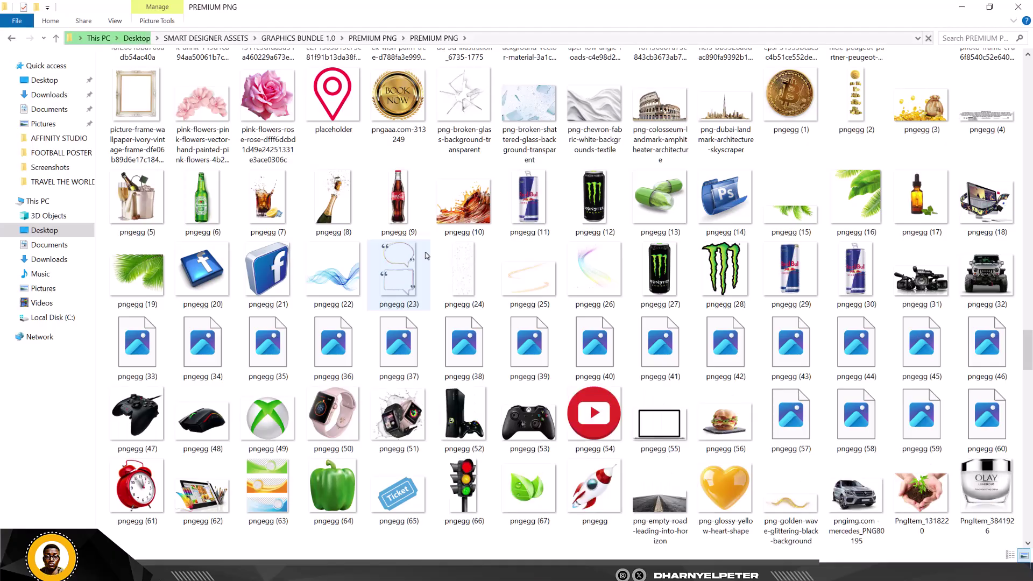
scroll(426, 255, down, 3)
scroll(426, 256, down, 15)
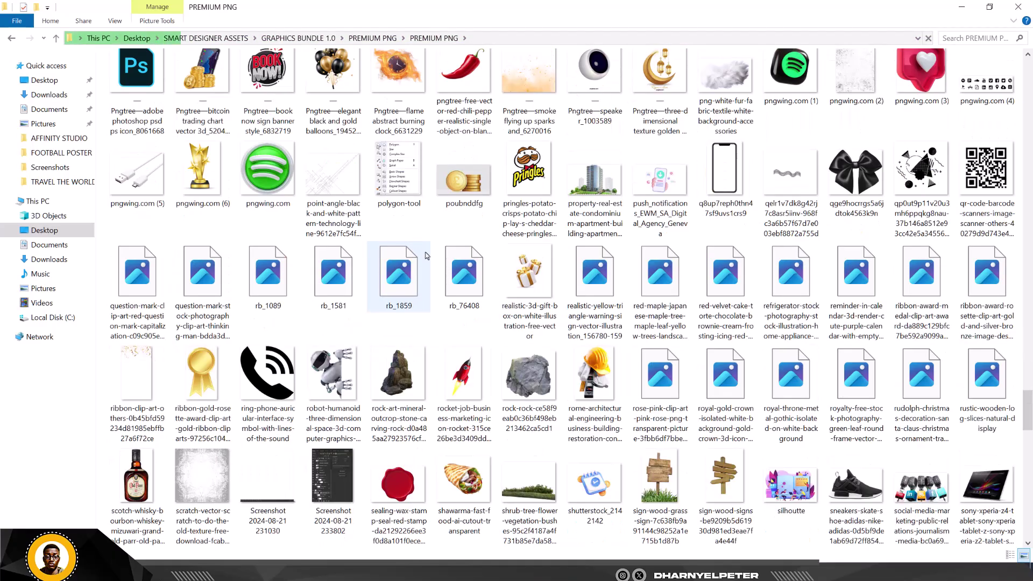
scroll(426, 255, down, 3)
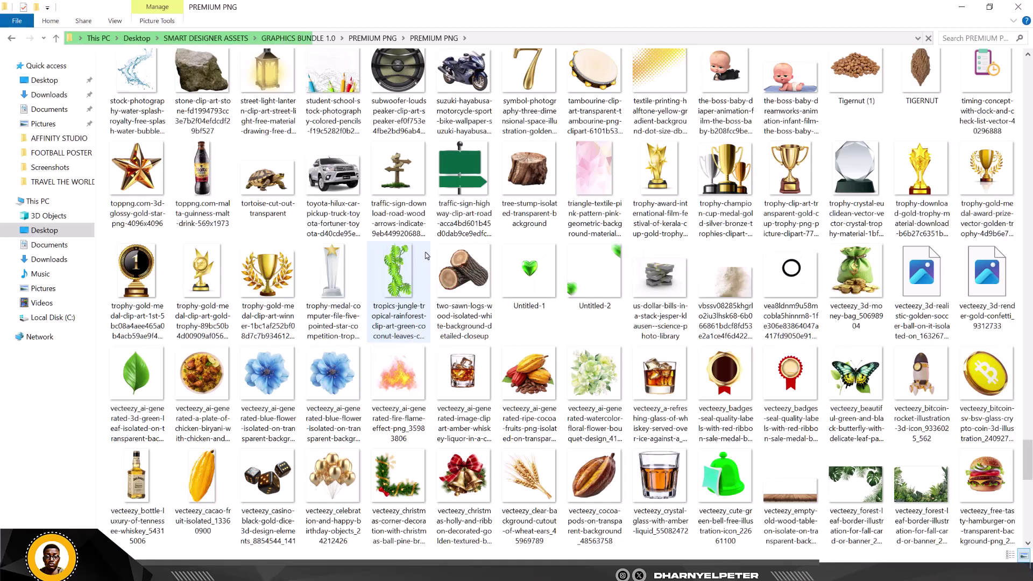
scroll(426, 255, down, 8)
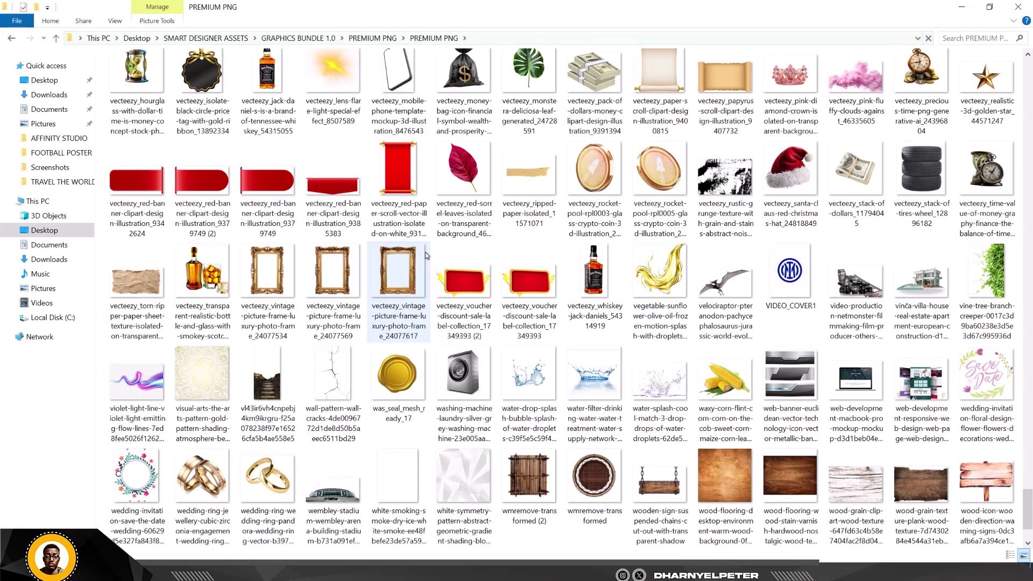
scroll(426, 256, down, 2)
scroll(462, 275, up, 20)
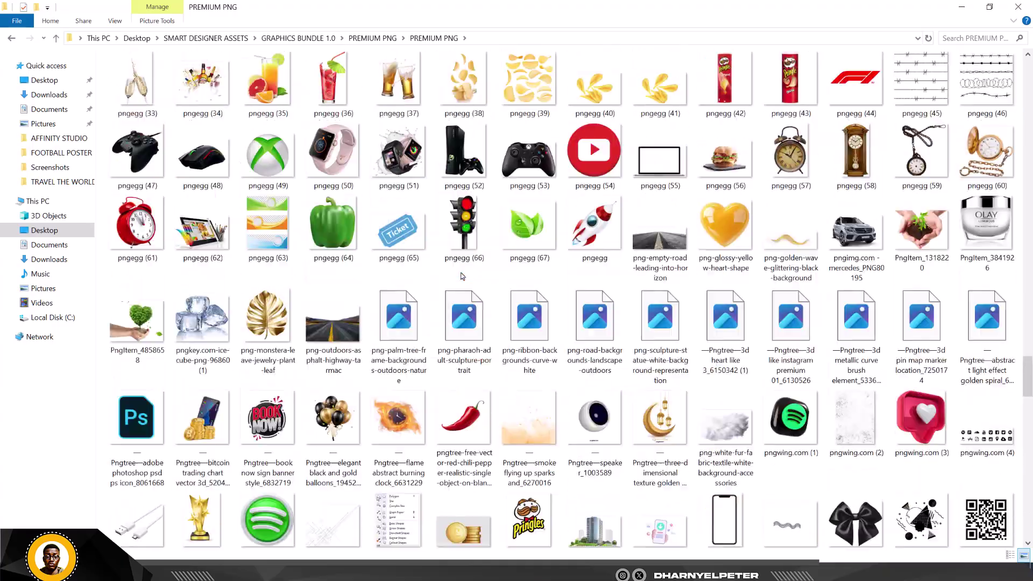
scroll(463, 276, up, 15)
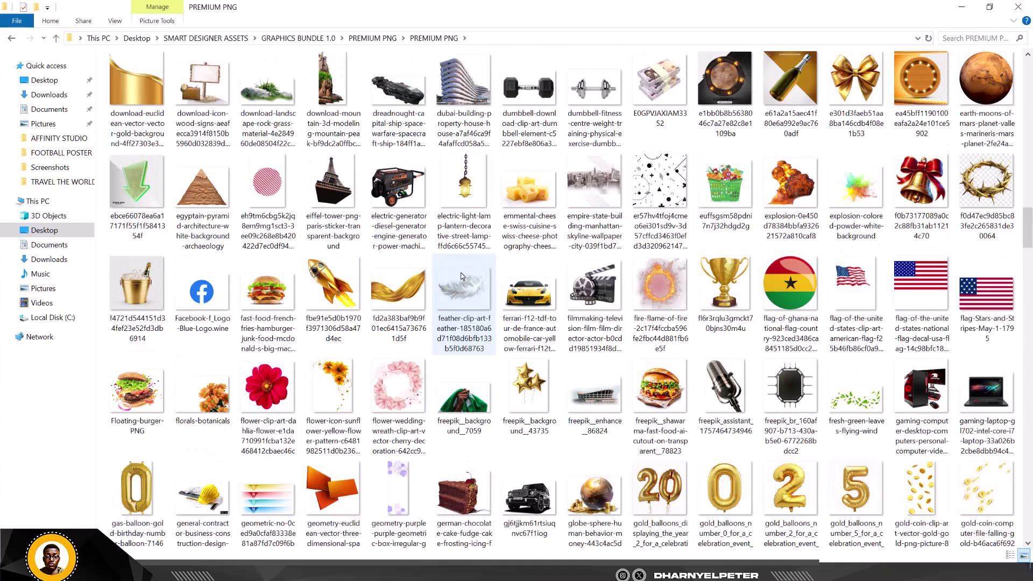
scroll(463, 276, up, 10)
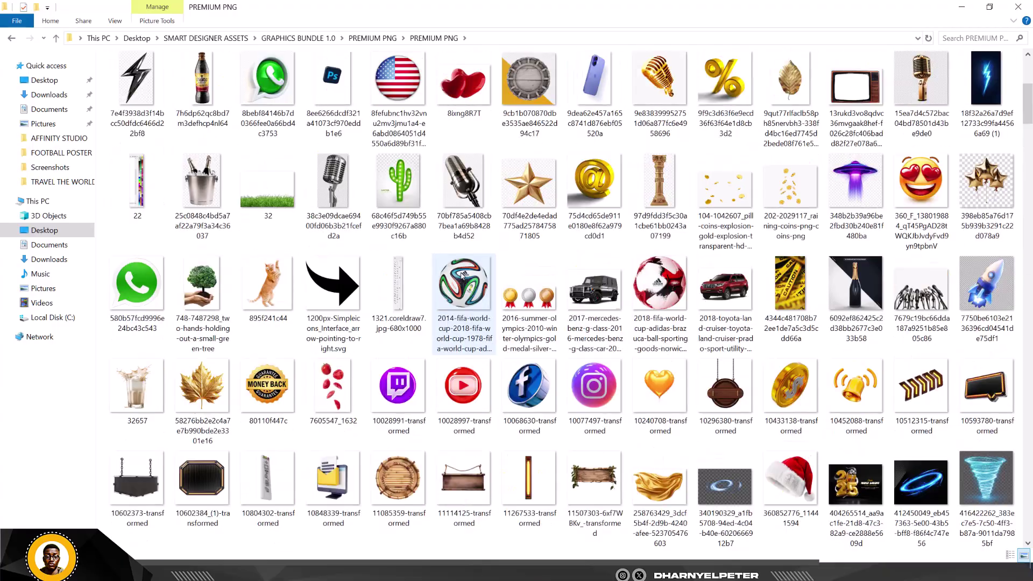
scroll(462, 276, up, 3)
scroll(462, 276, down, 15)
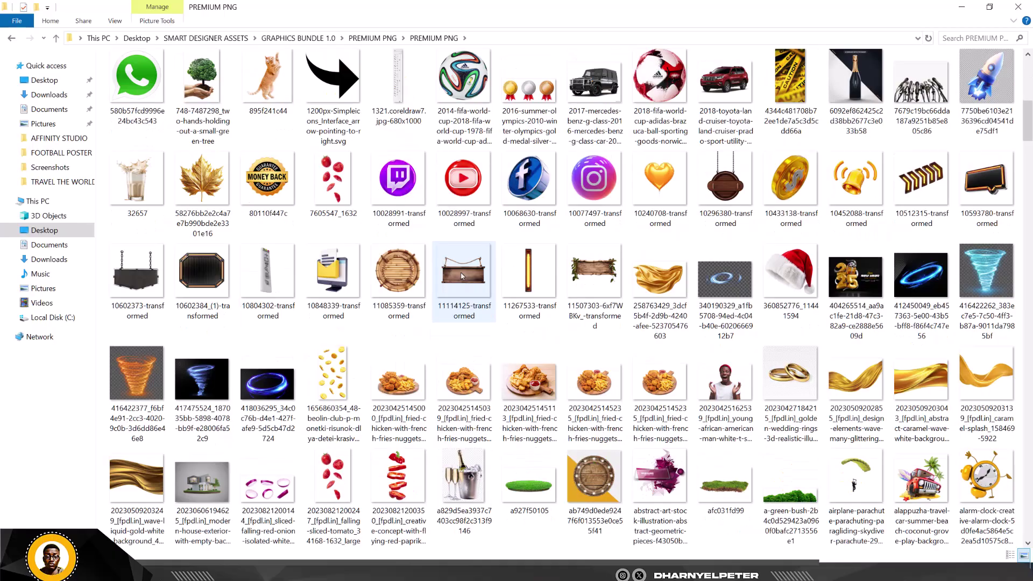
scroll(462, 275, down, 15)
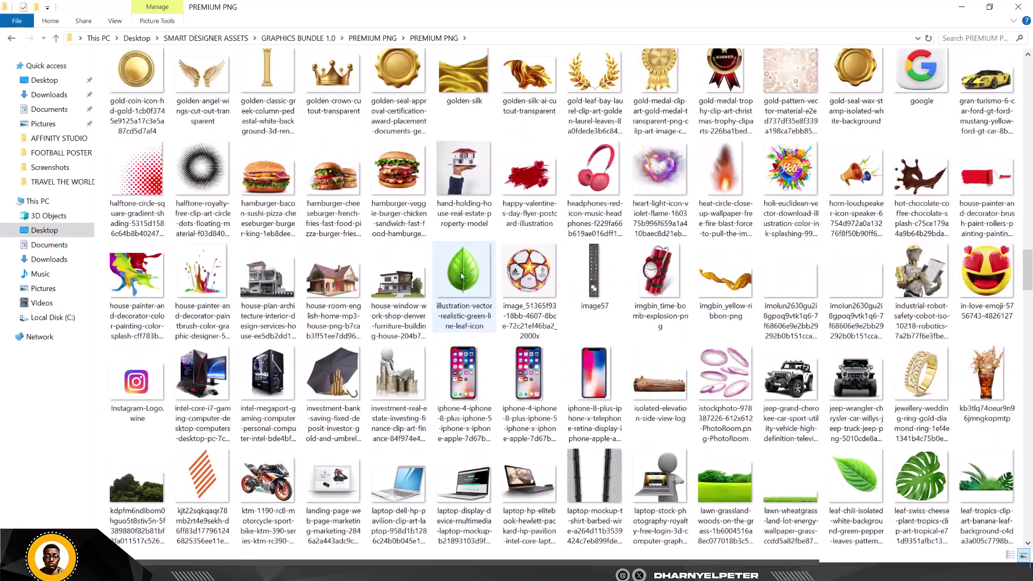
scroll(462, 275, down, 20)
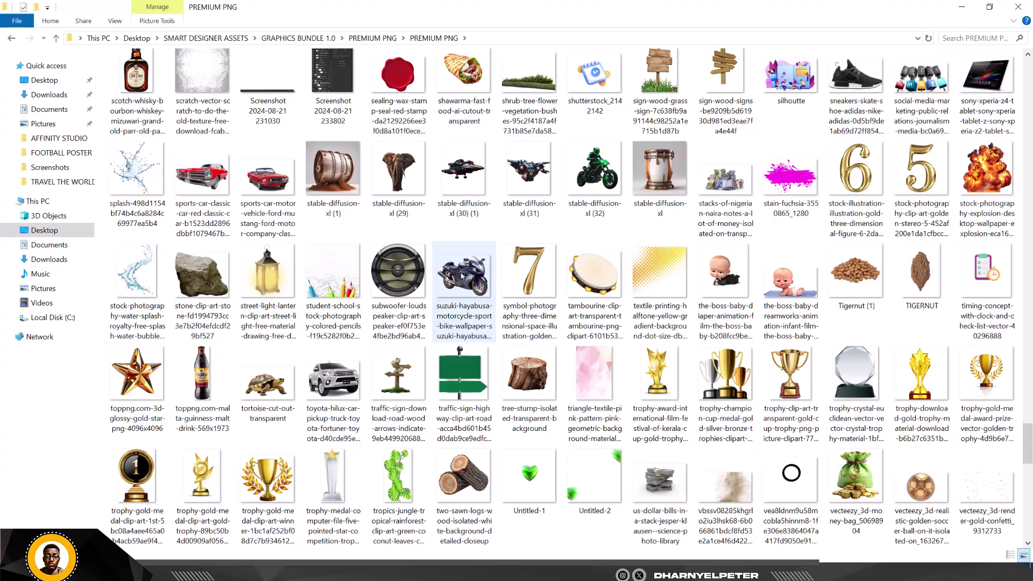
scroll(462, 275, down, 15)
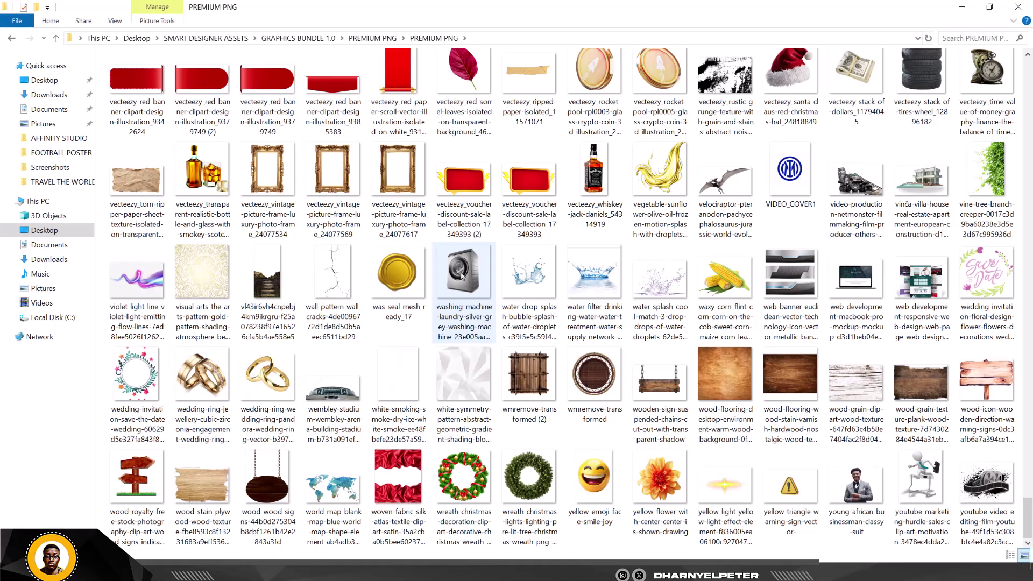
scroll(462, 276, up, 20)
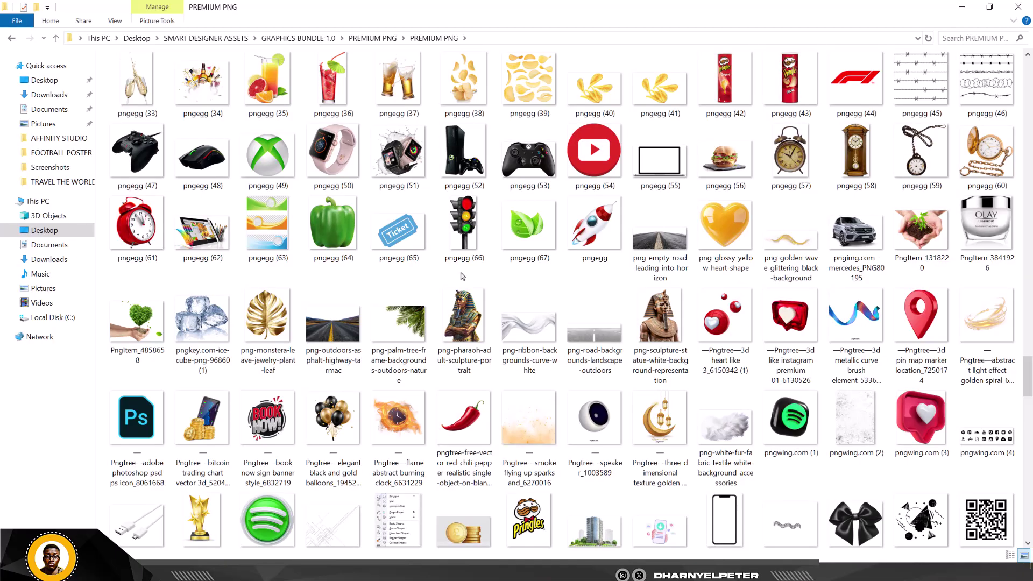
Place the 3D pin map marker PNG into the flyer and scale it to about 615 x 900 px over the woman's lower body
click(930, 315)
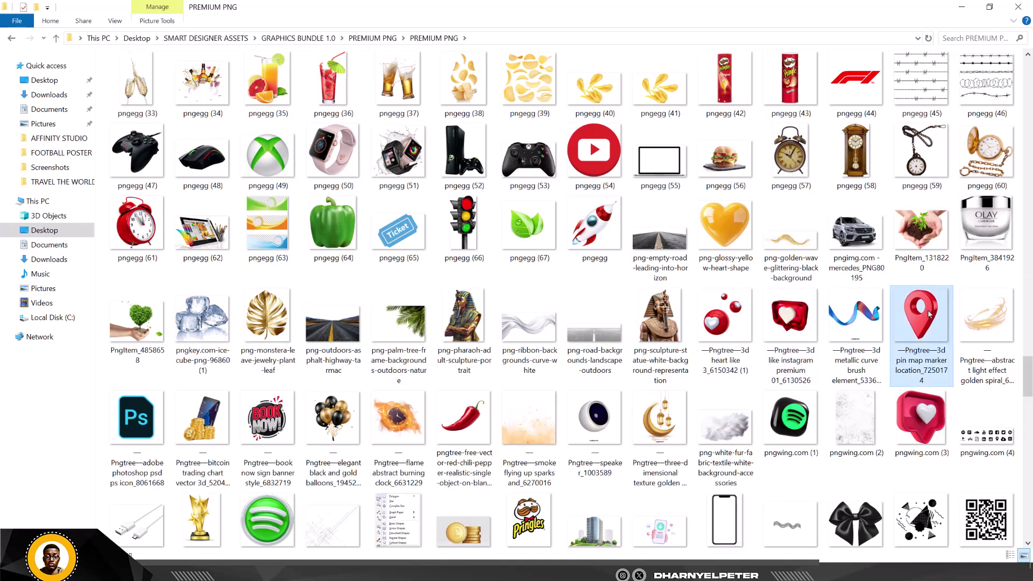
mouse_move(920, 321)
mouse_down()
mouse_move(926, 335)
mouse_move(723, 353)
mouse_move(419, 513)
mouse_move(421, 544)
mouse_move(525, 463)
mouse_move(595, 476)
mouse_up()
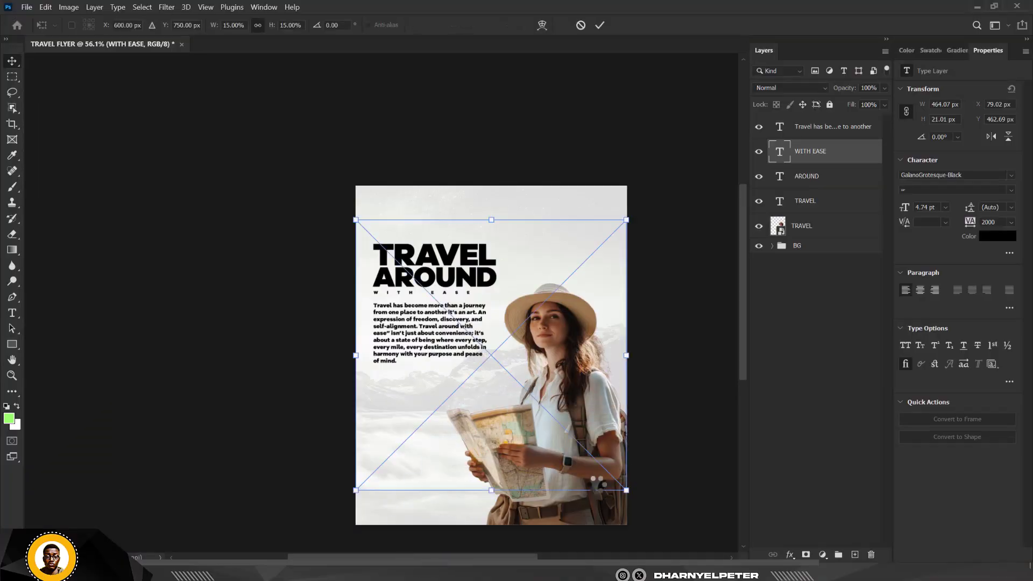
drag(520, 361, 577, 443)
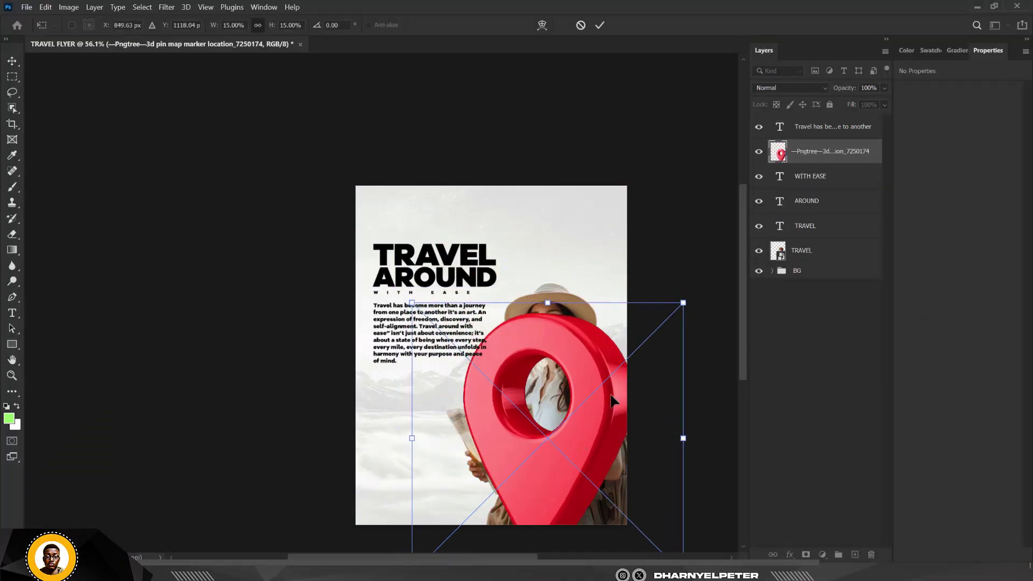
drag(684, 305, 632, 354)
key(Return)
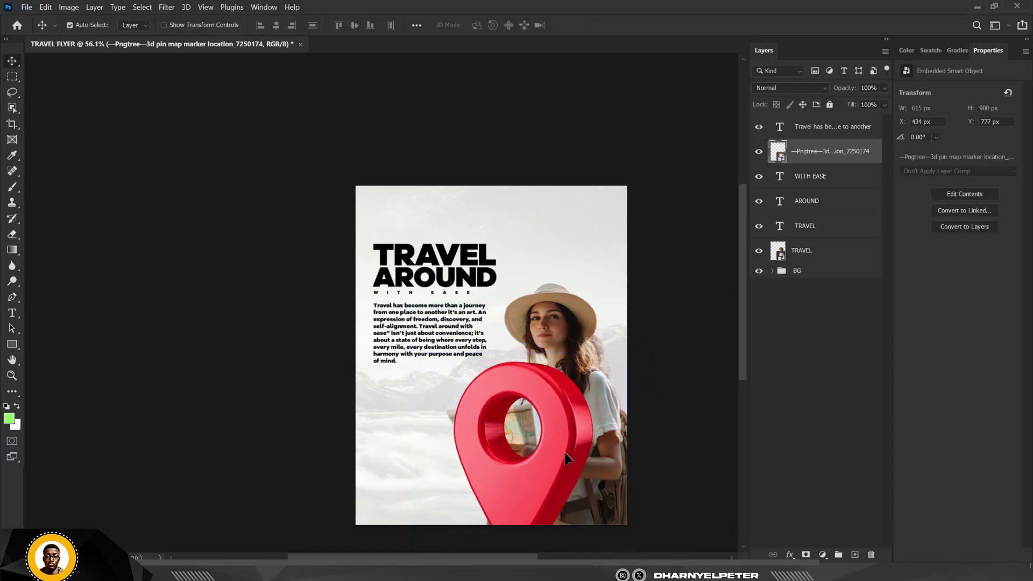
Move the map pin layer above the body text layer and shift the pin to about X 464, Y 691 px
scroll(520, 458, up, 2)
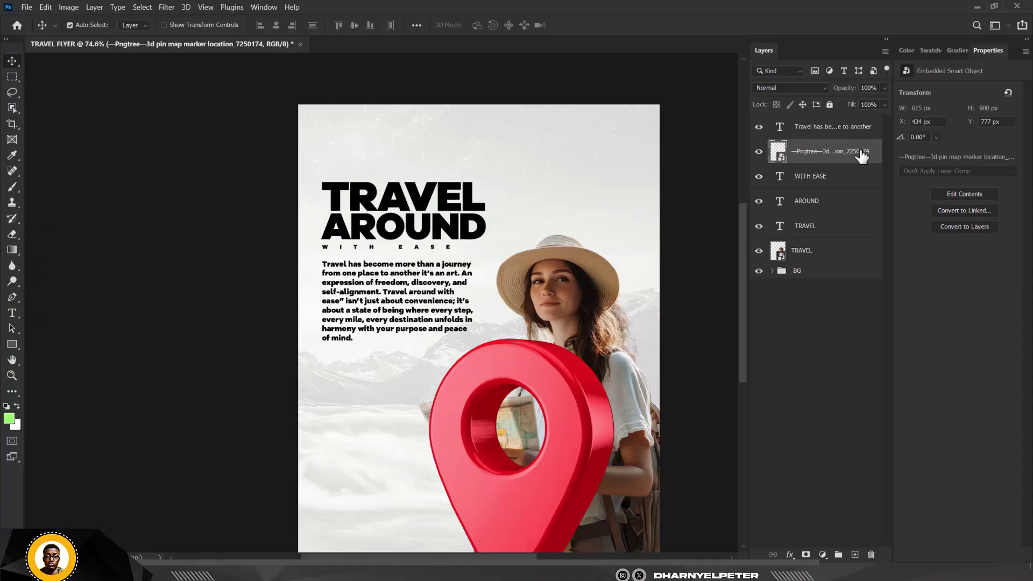
drag(863, 156, 861, 128)
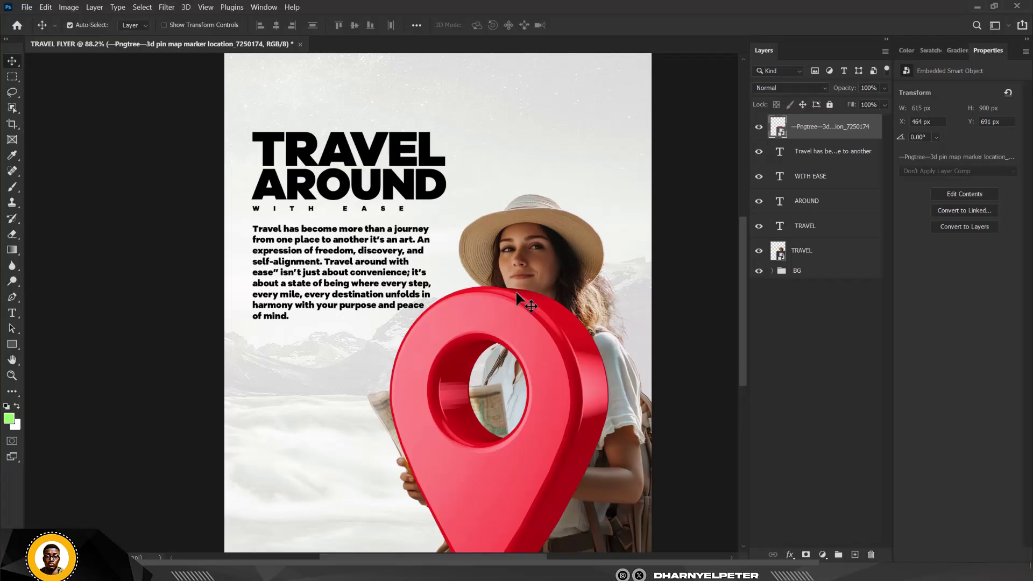
scroll(515, 290, down, 3)
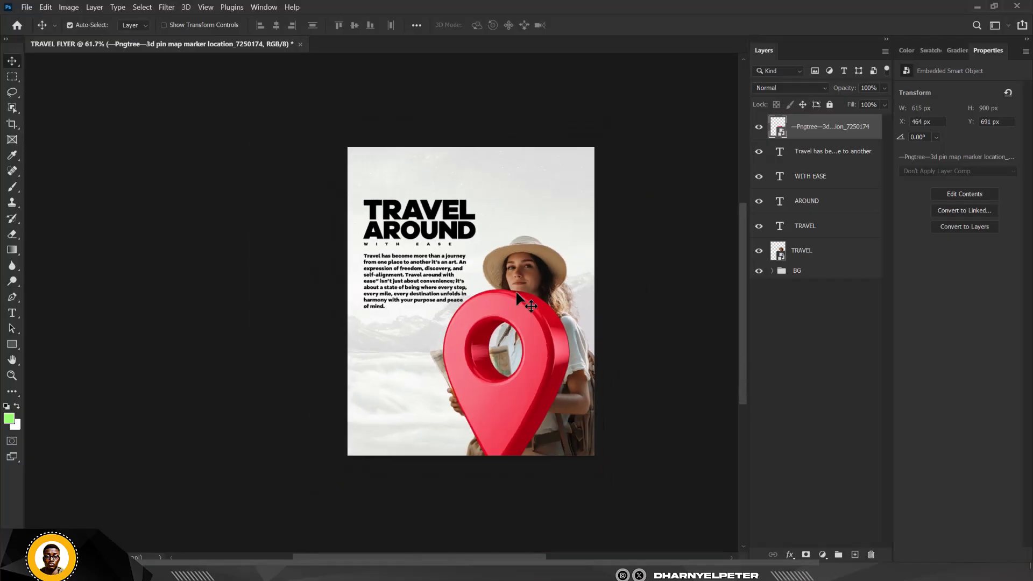
scroll(515, 290, down, 3)
scroll(516, 290, up, 4)
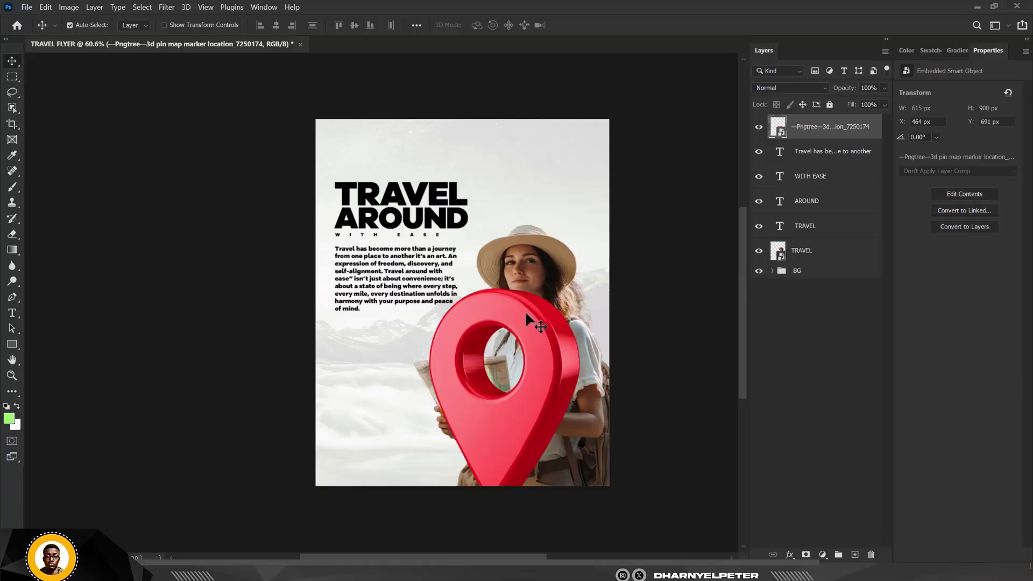
scroll(480, 296, down, 1)
scroll(473, 295, up, 5)
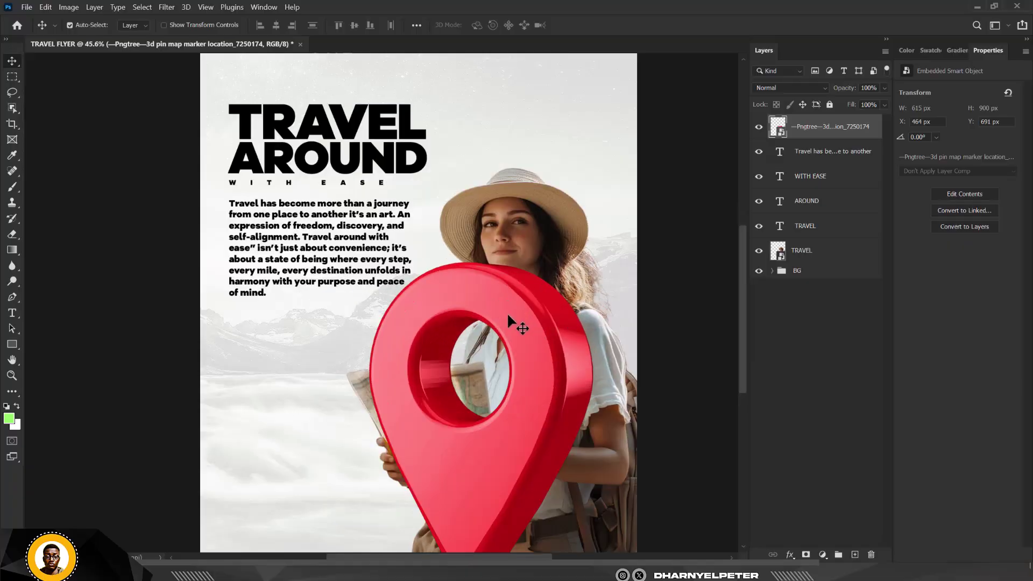
Add a Hue/Saturation adjustment layer above the map pin and clip it to the pin layer
click(823, 555)
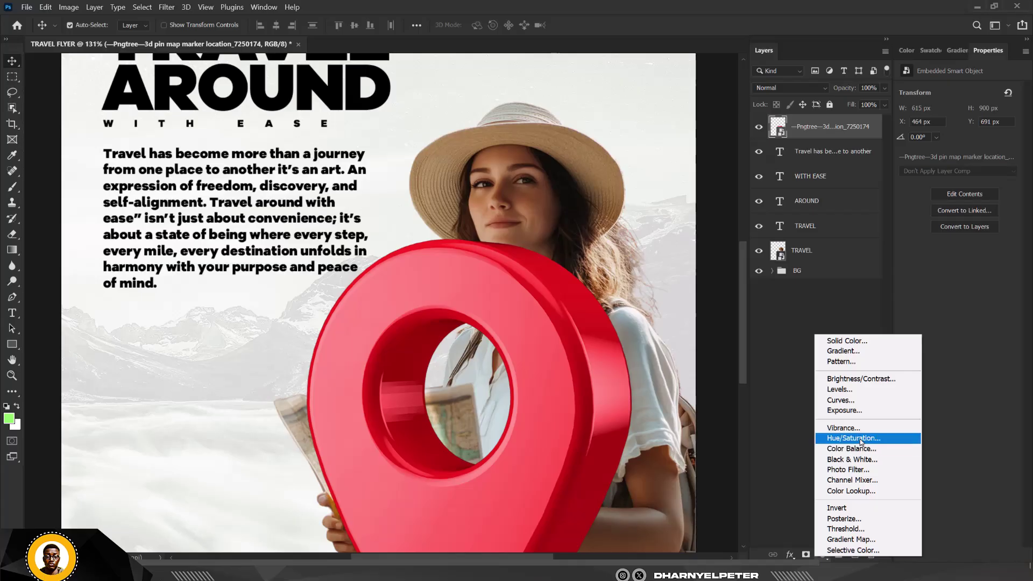
click(839, 438)
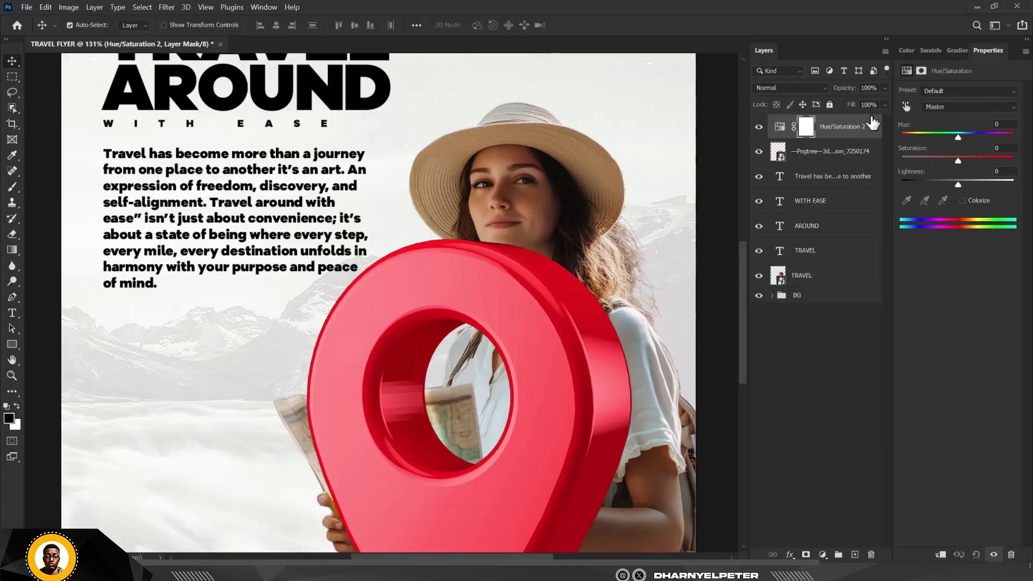
right_click(872, 123)
click(807, 275)
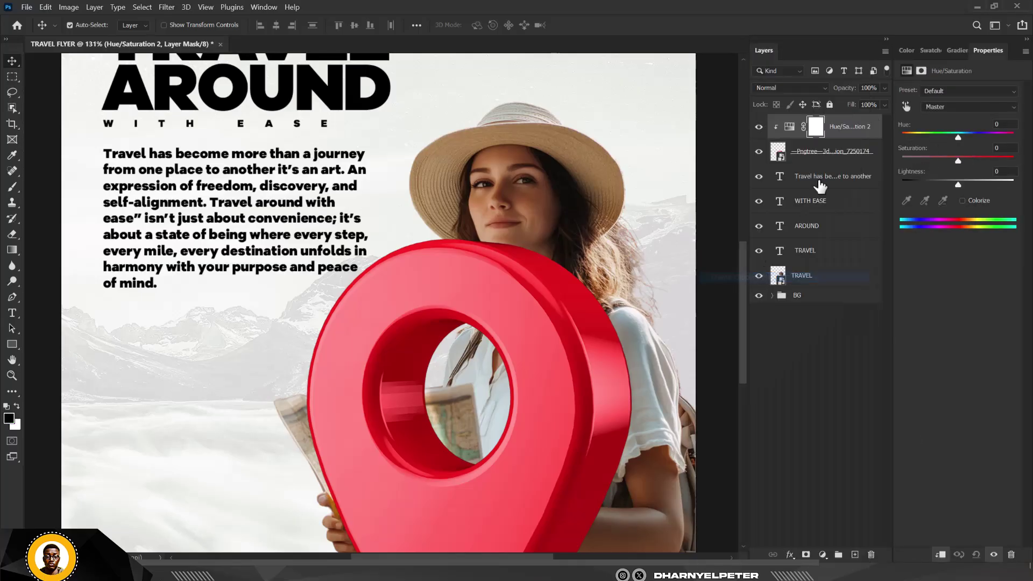
Colorize the map pin bright green with Hue 101, Saturation 100 and Lightness -18
key(ctrl+0)
click(963, 200)
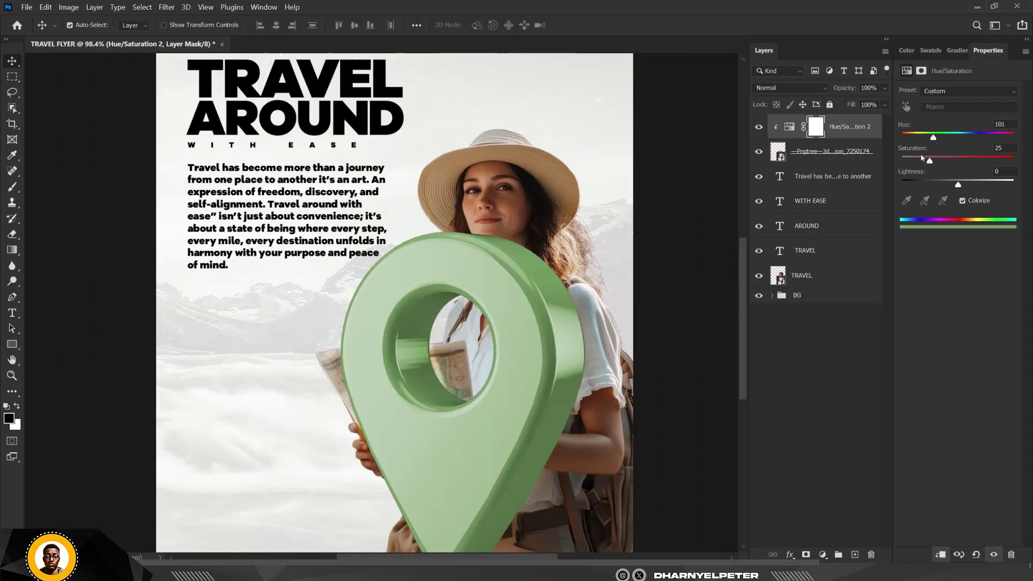
drag(930, 161, 939, 160)
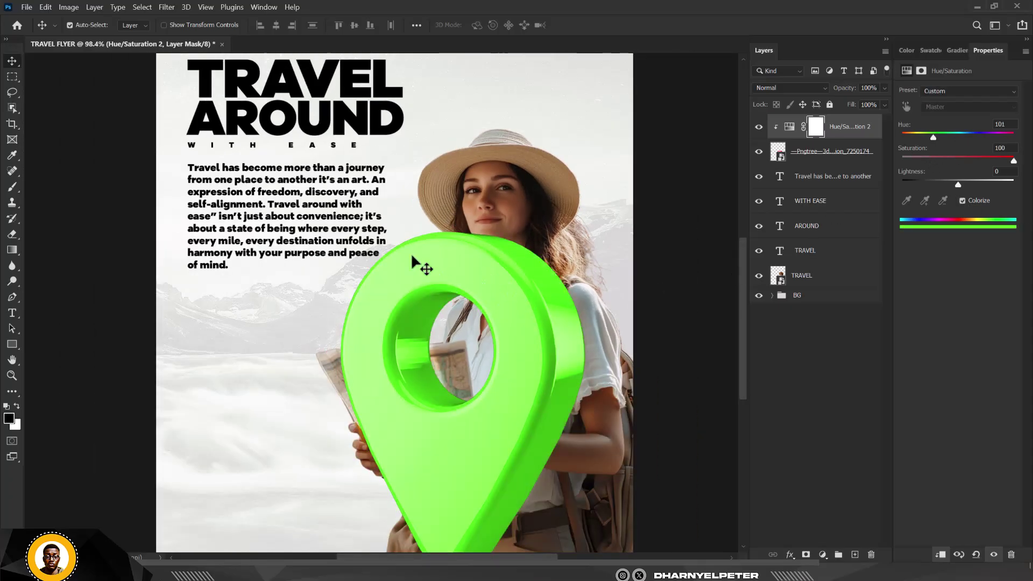
scroll(414, 264, down, 3)
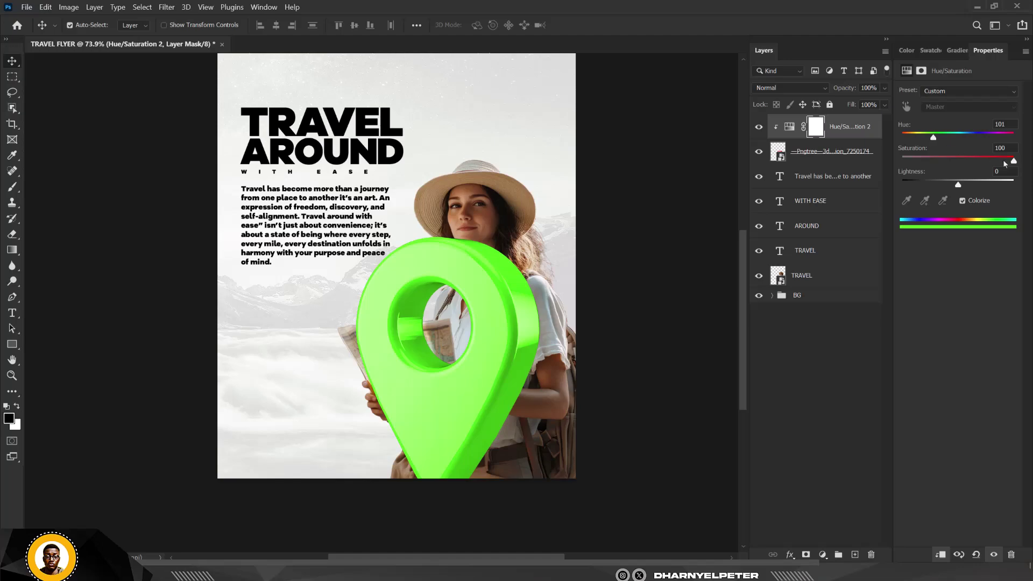
drag(958, 186, 948, 188)
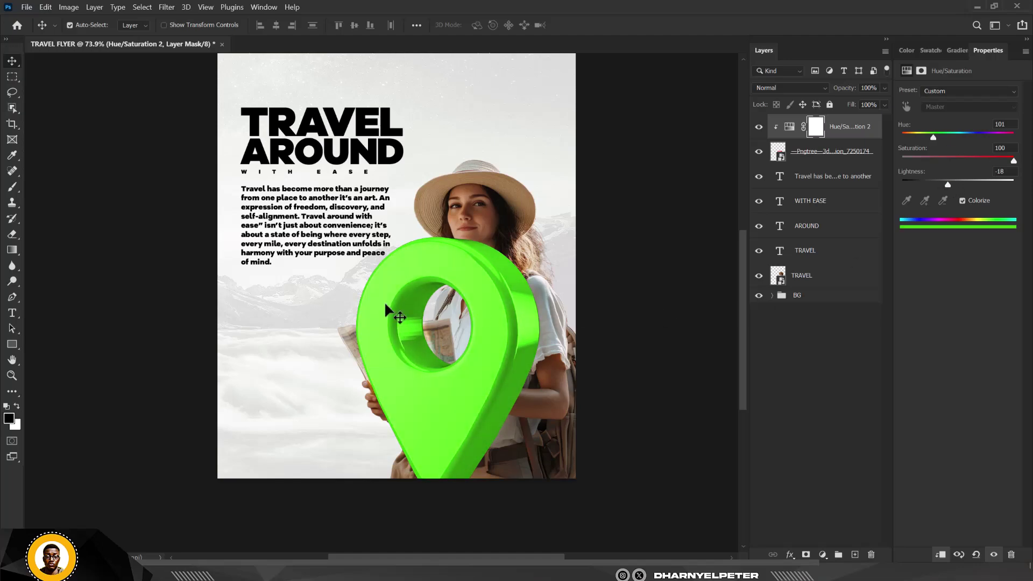
scroll(384, 301, down, 2)
scroll(369, 299, up, 1)
Group the map pin layer with its clipped Hue/Saturation adjustment
click(461, 304)
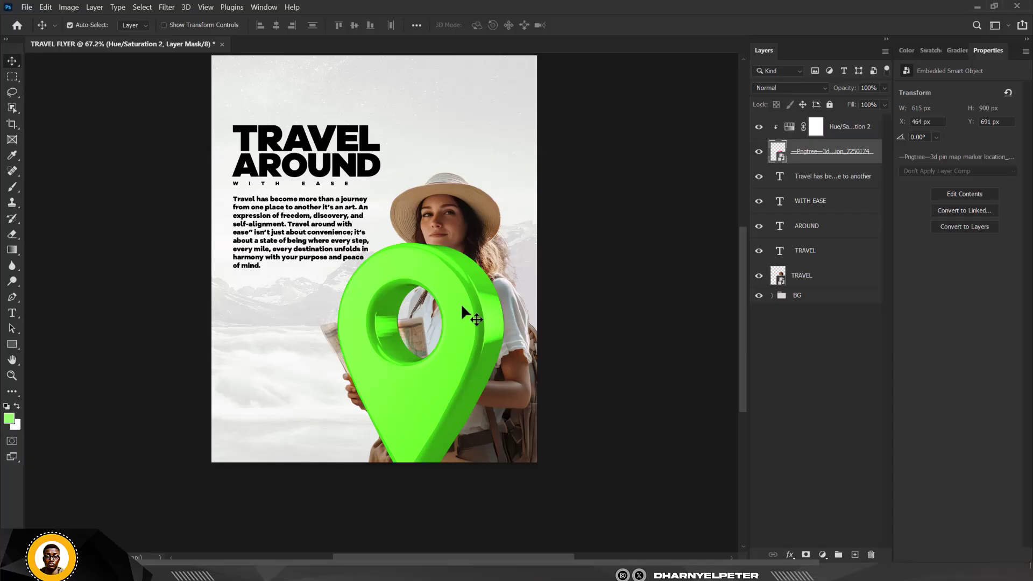
shift+click(855, 131)
key(ctrl+g)
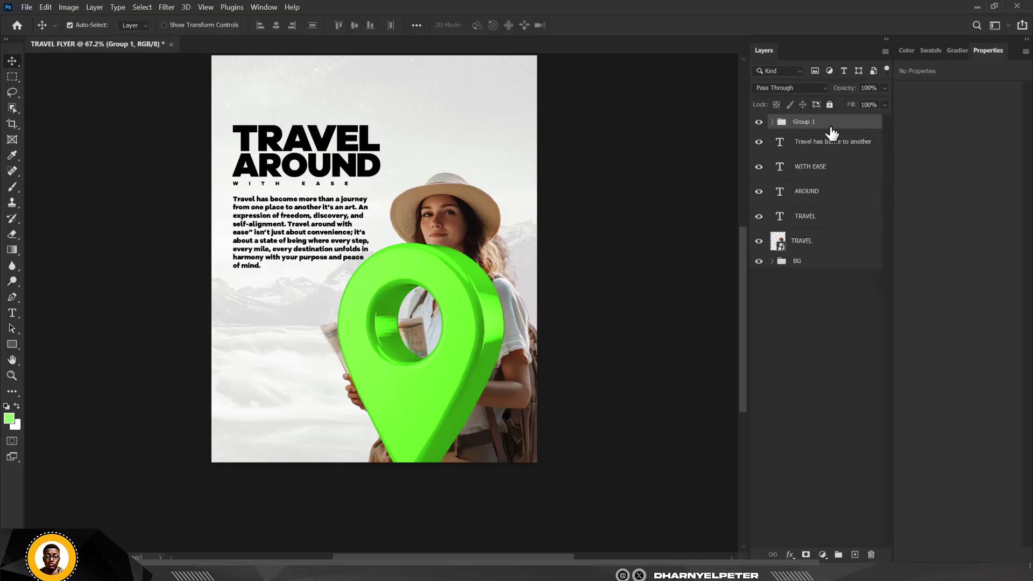
Rotate the pin group to about 31°, enlarge it to about 114% and move it partly off the flyer's lower-right corner
key(ctrl+t)
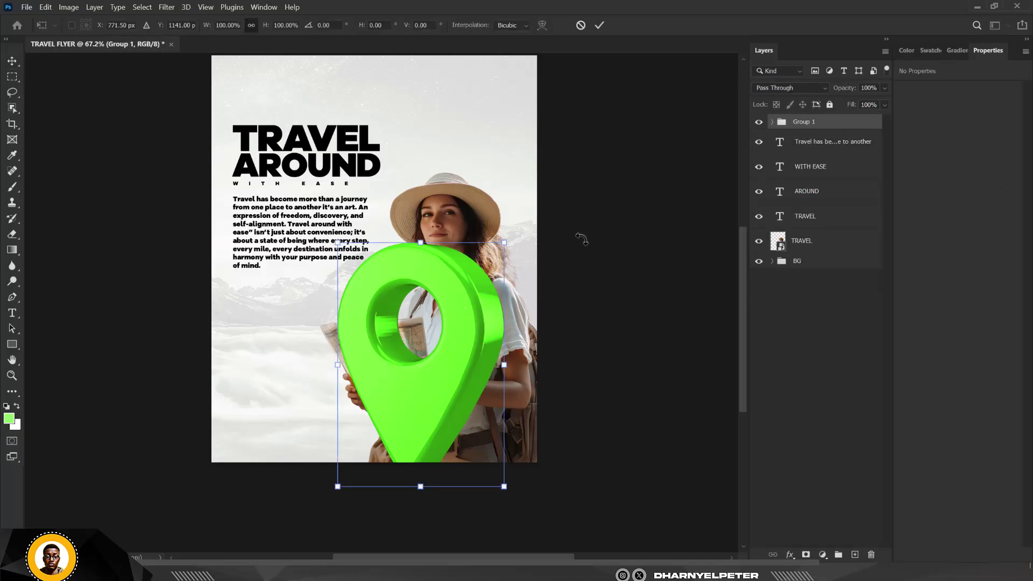
drag(577, 235, 592, 286)
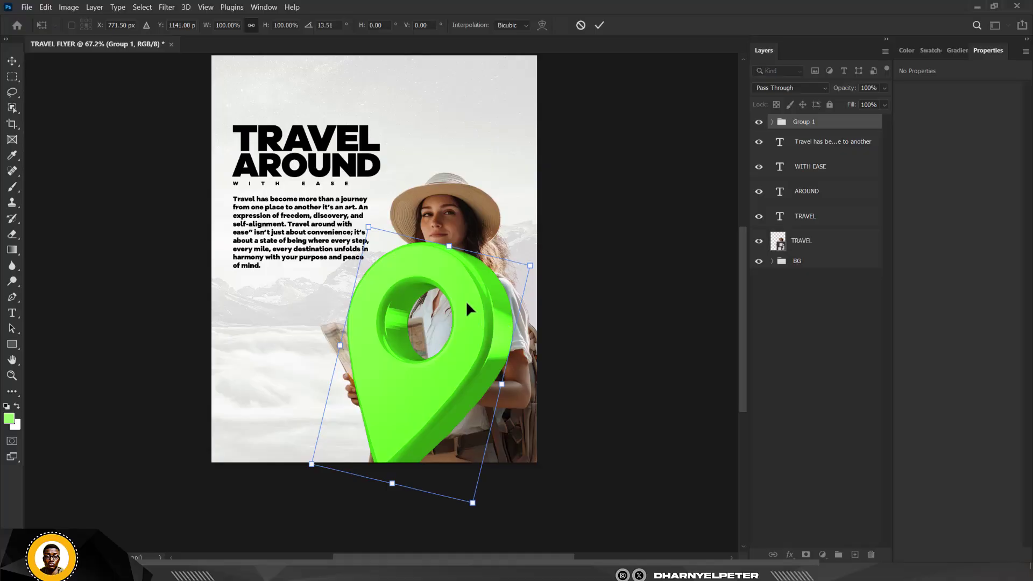
drag(467, 304, 539, 363)
drag(608, 307, 633, 327)
drag(566, 362, 554, 379)
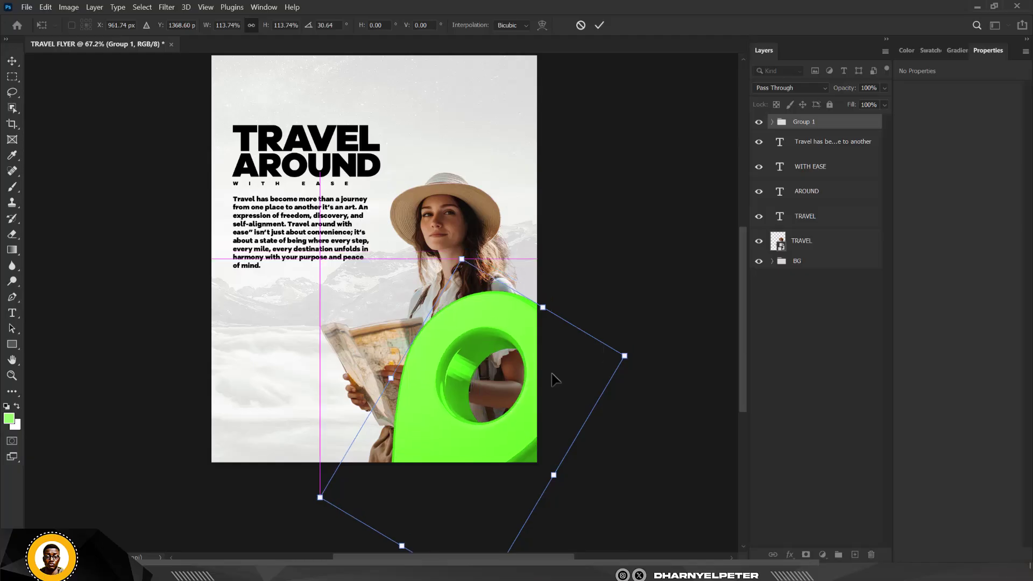
key(Return)
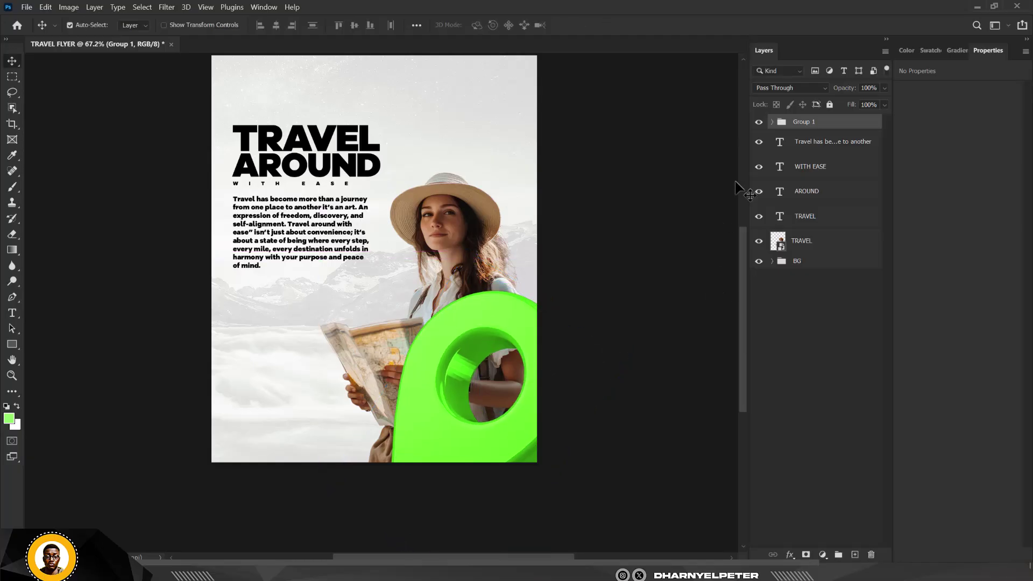
Convert the pin group to a smart object and duplicate it
right_click(846, 125)
click(888, 222)
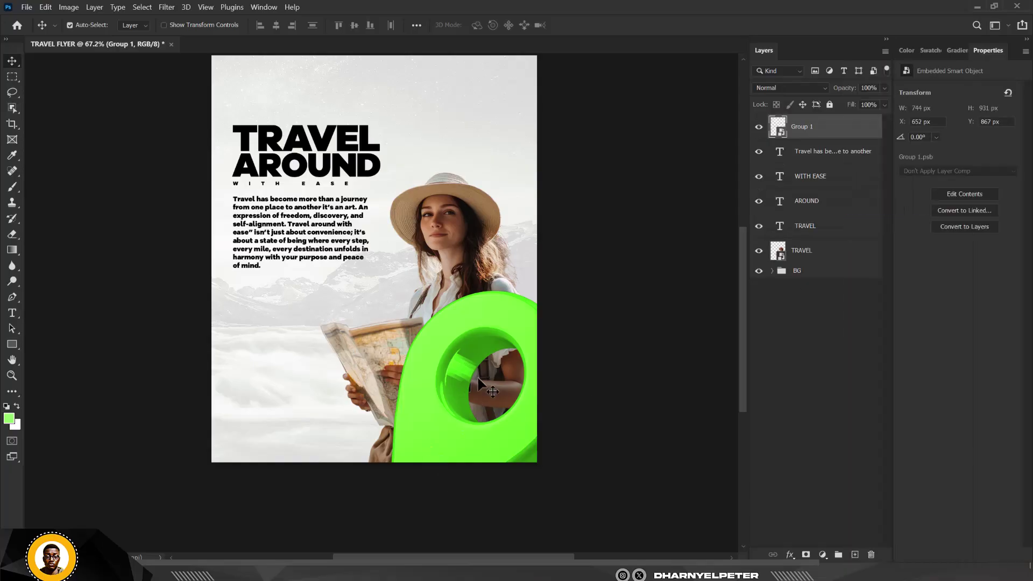
key(ctrl+j)
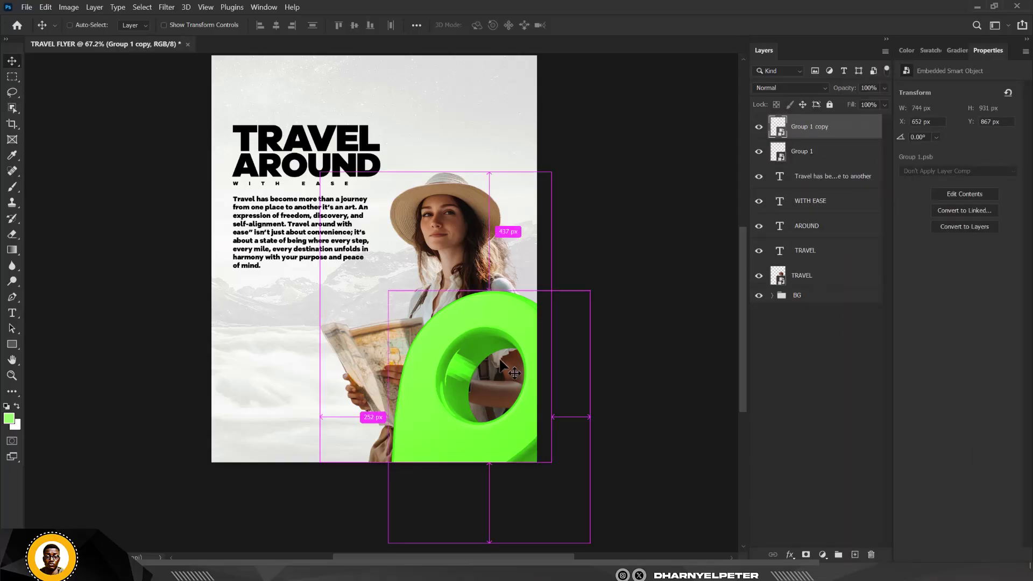
Flip the duplicate pin horizontally and move it partly off the flyer's lower-left corner, to about X -426, Y 922 px
key(ctrl+t)
right_click(479, 320)
click(511, 303)
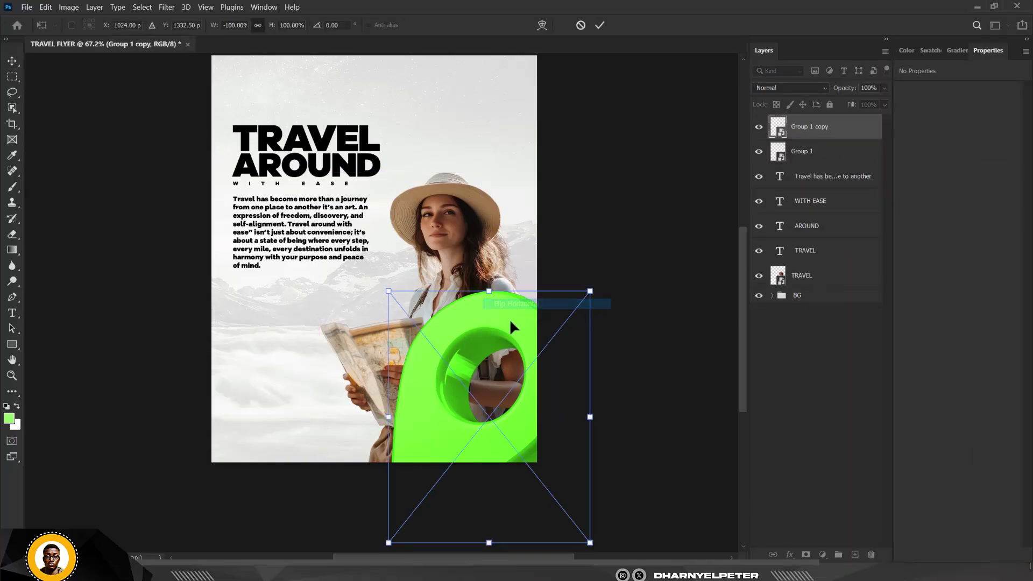
drag(508, 319, 219, 340)
drag(217, 338, 224, 344)
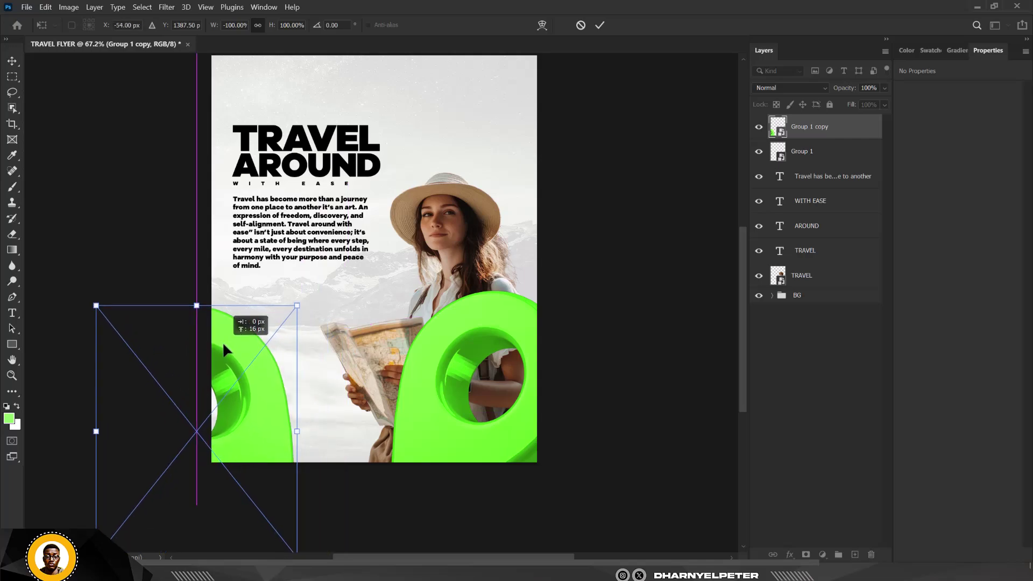
key(Return)
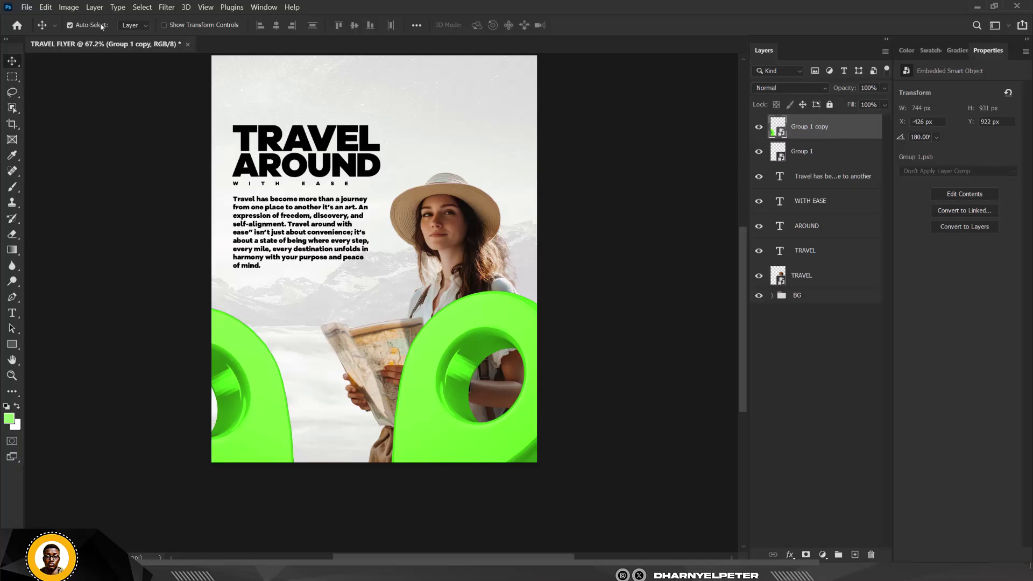
Apply a Gaussian Blur with a radius of 8.4 pixels to the flipped pin copy
click(161, 8)
mouse_move(291, 150)
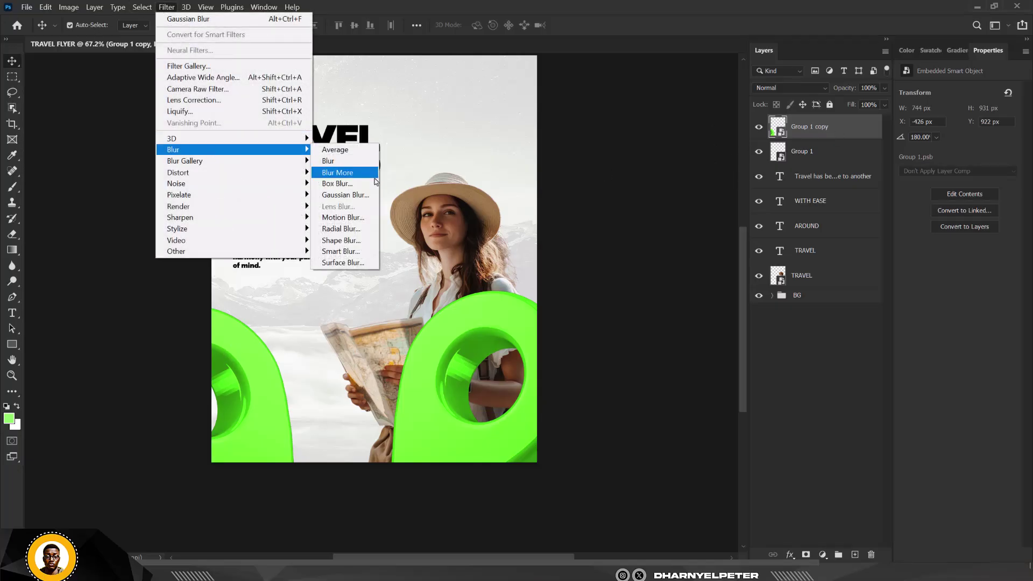
click(347, 194)
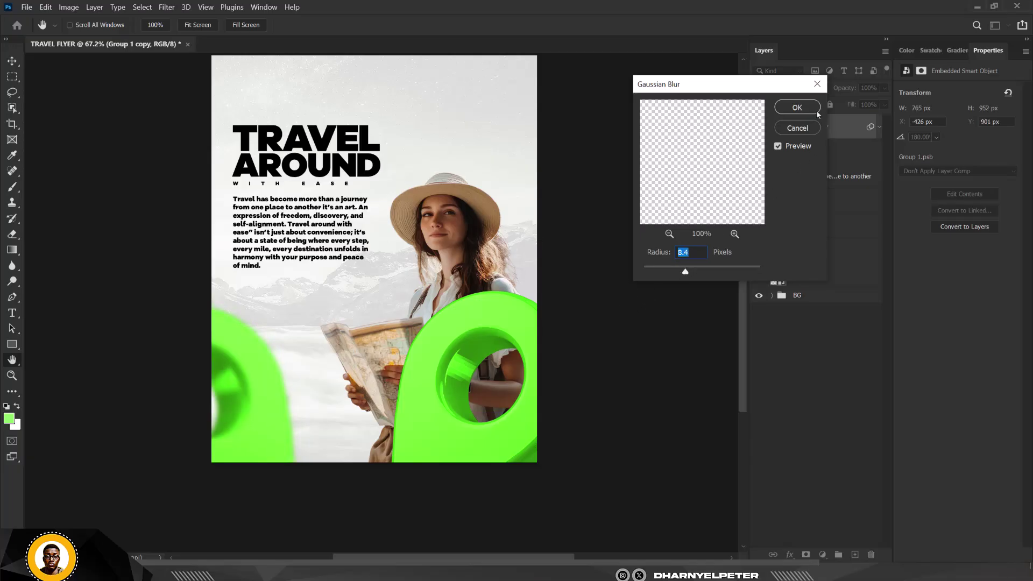
click(797, 107)
Apply a Gaussian Blur with a radius of 4.7 pixels to the original pin in the flyer's lower-right corner
click(832, 191)
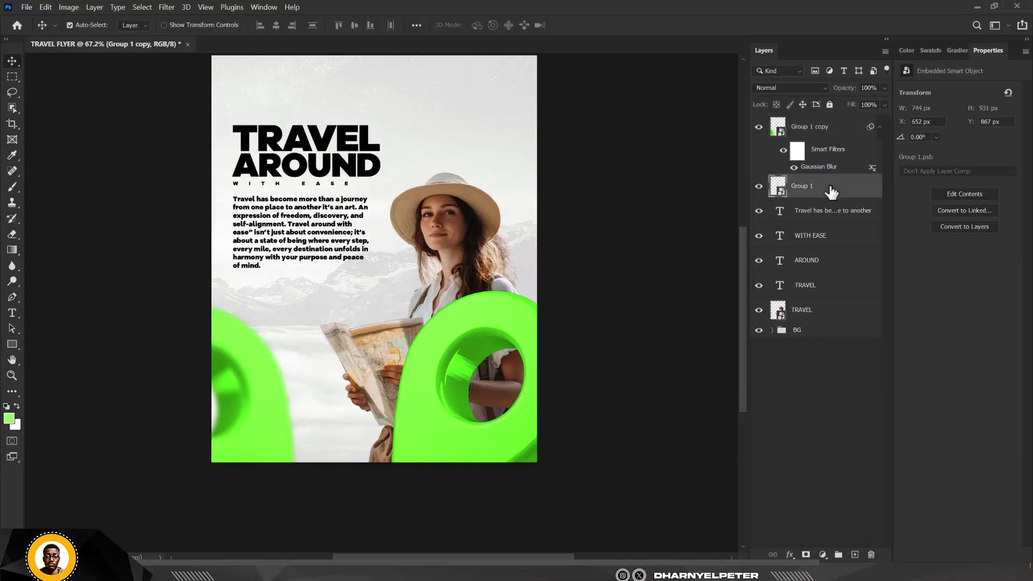
click(171, 7)
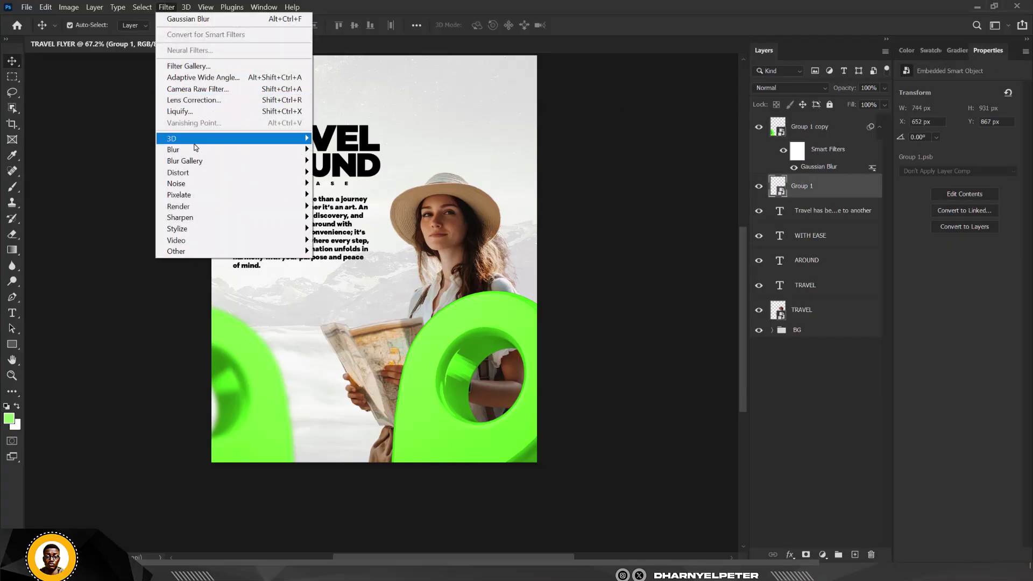
mouse_move(197, 150)
click(358, 195)
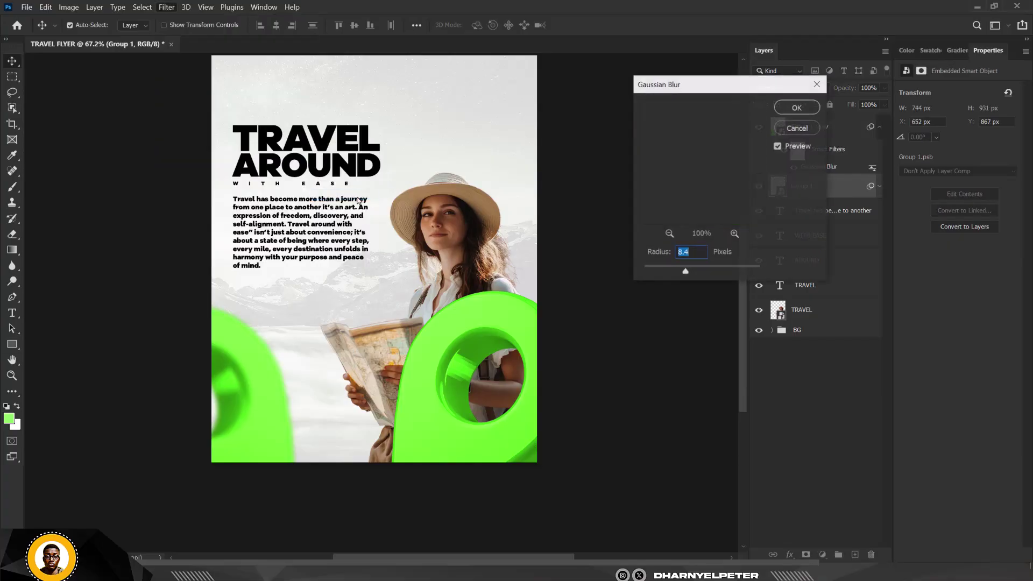
drag(685, 272, 701, 273)
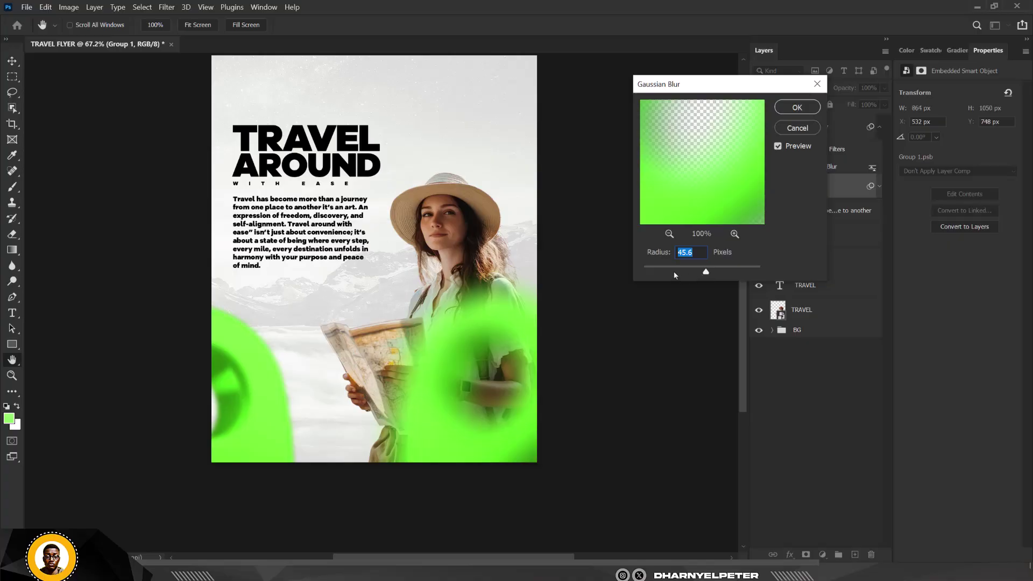
click(674, 271)
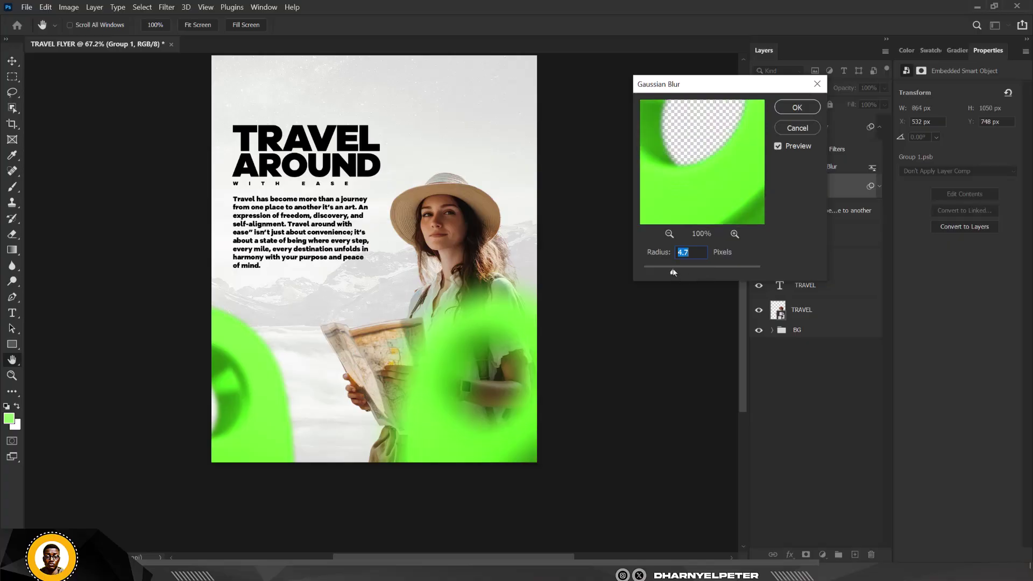
click(797, 108)
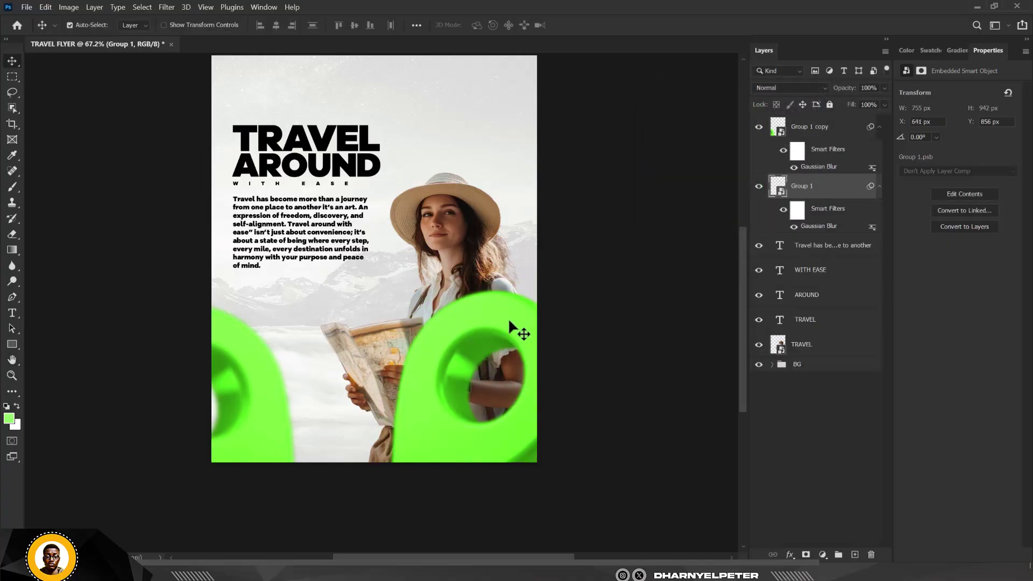
Rotate the pin in the flyer's lower-right corner by 13.75° and move it down to about X 614, Y 1022 px
key(ctrl+t)
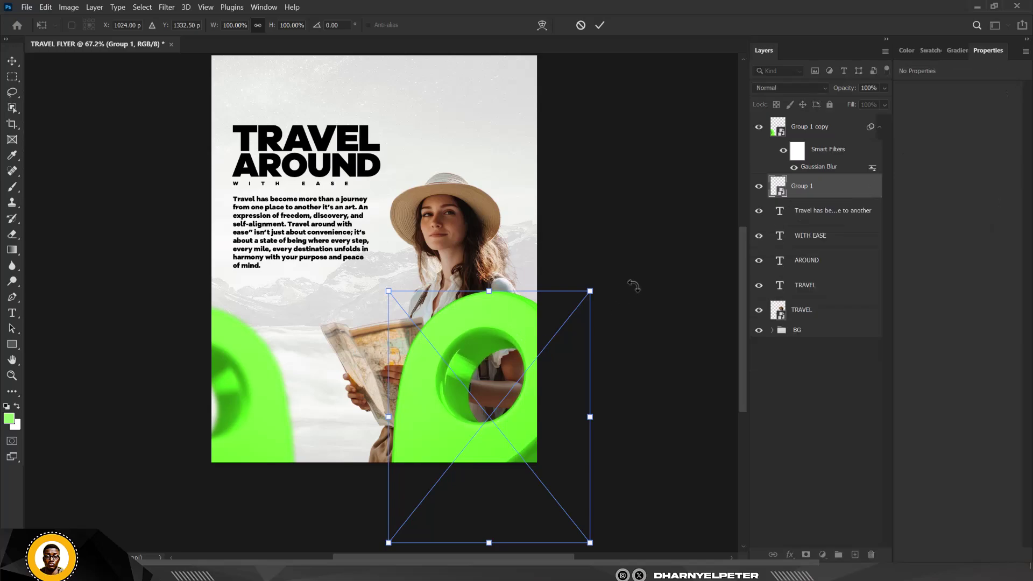
drag(632, 288, 651, 342)
drag(512, 360, 536, 416)
key(Return)
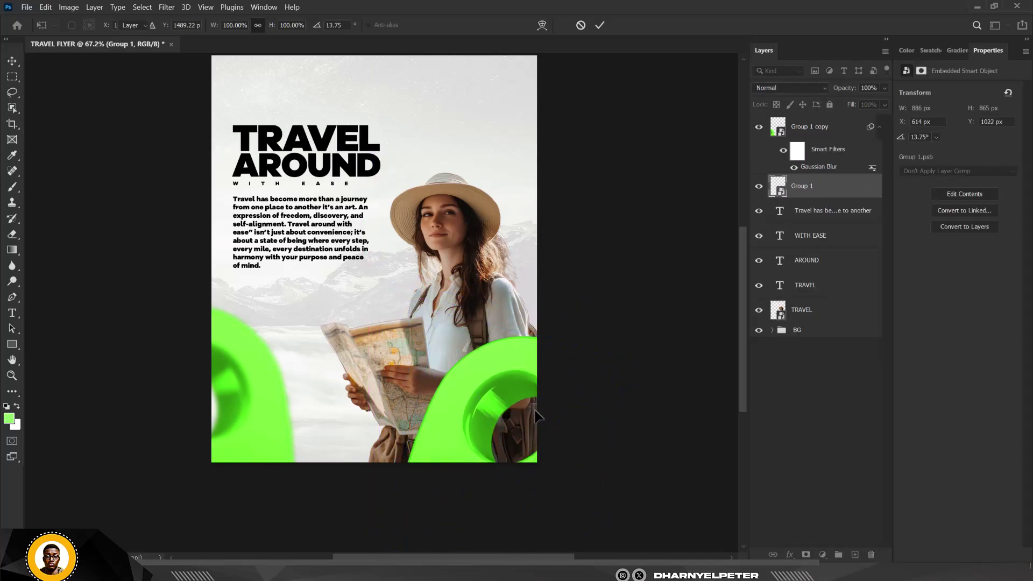
Add a new layer above the flipped pin copy and sample dark green 2f8900 from the lower-right pin as the foreground color
click(844, 130)
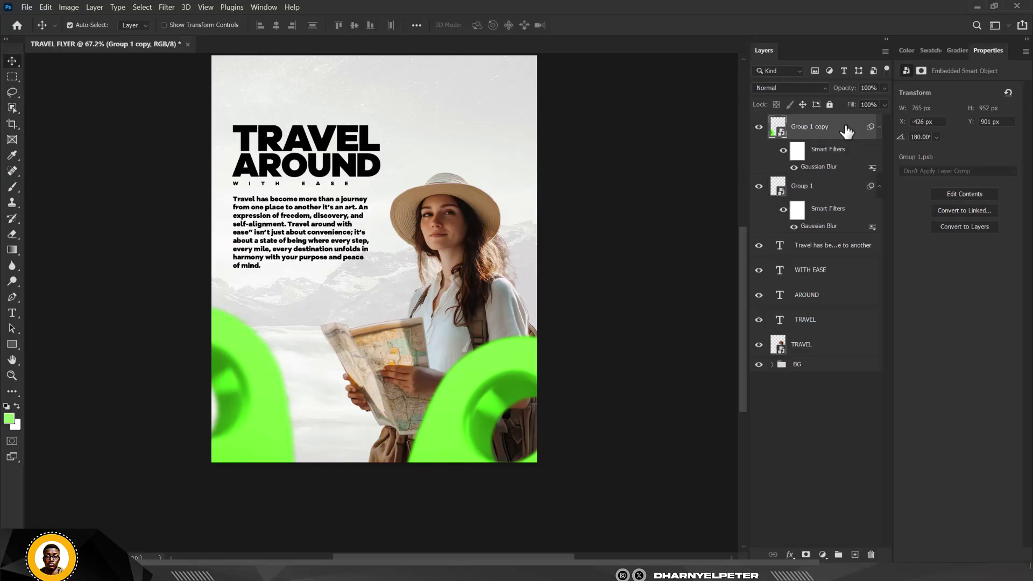
click(855, 554)
click(9, 419)
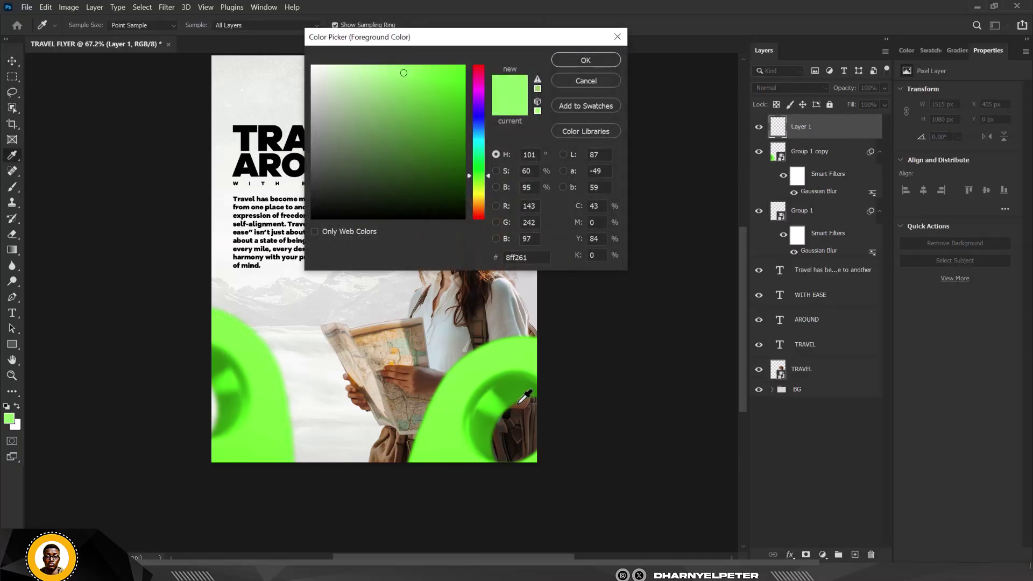
click(509, 384)
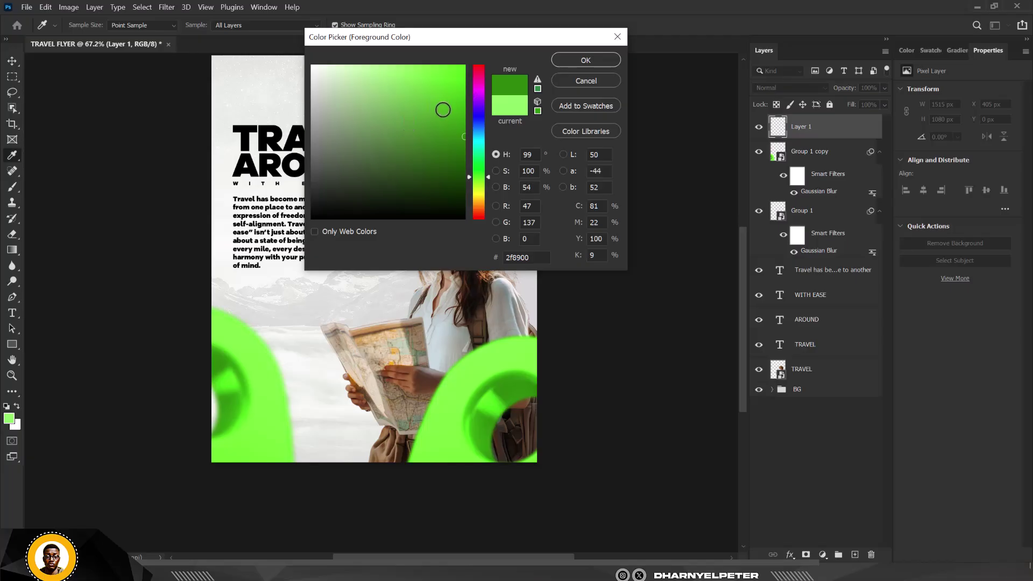
click(586, 60)
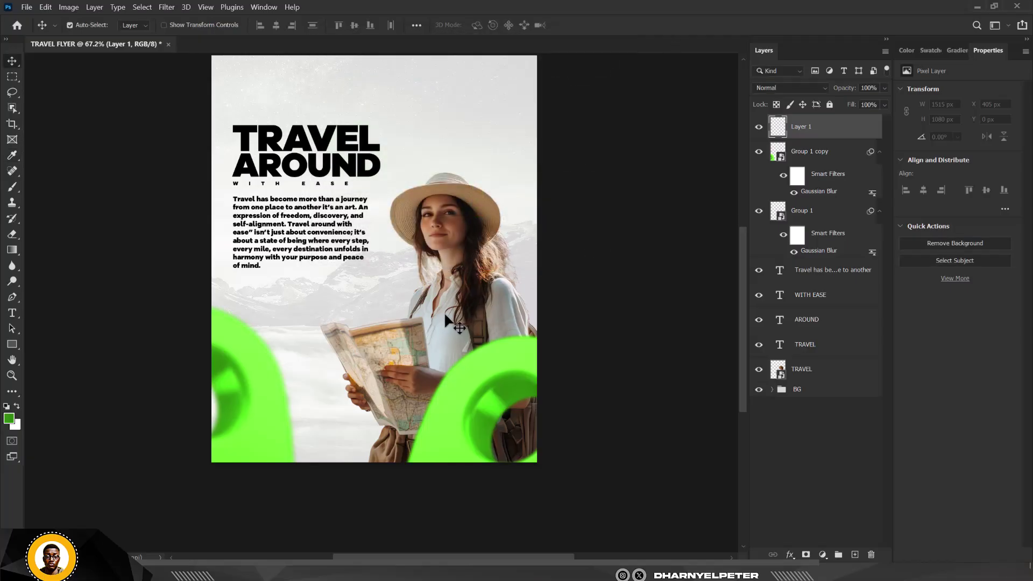
Add a Solid Color fill layer on top, using green 3faf05
click(821, 556)
click(840, 337)
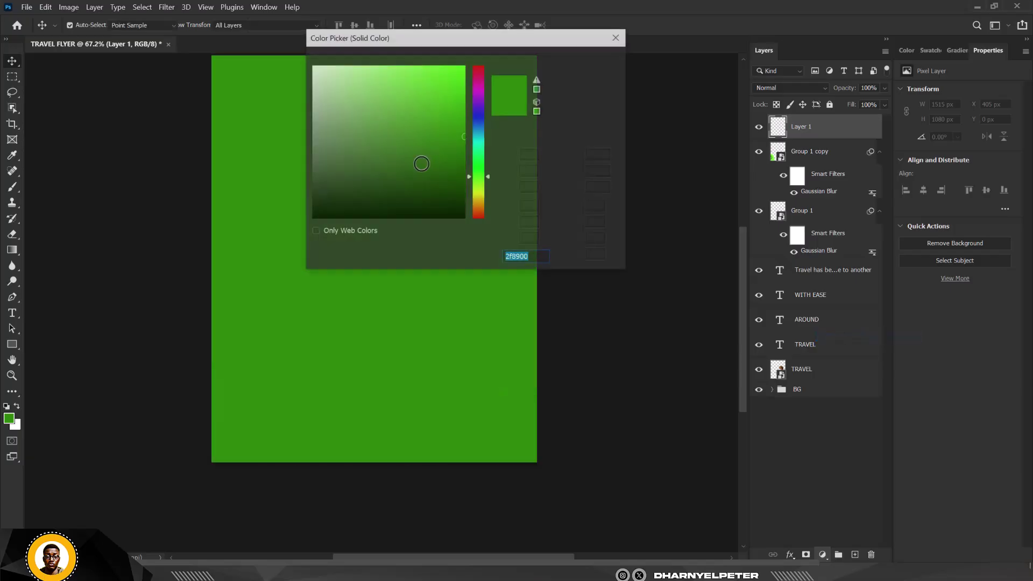
drag(462, 131, 461, 114)
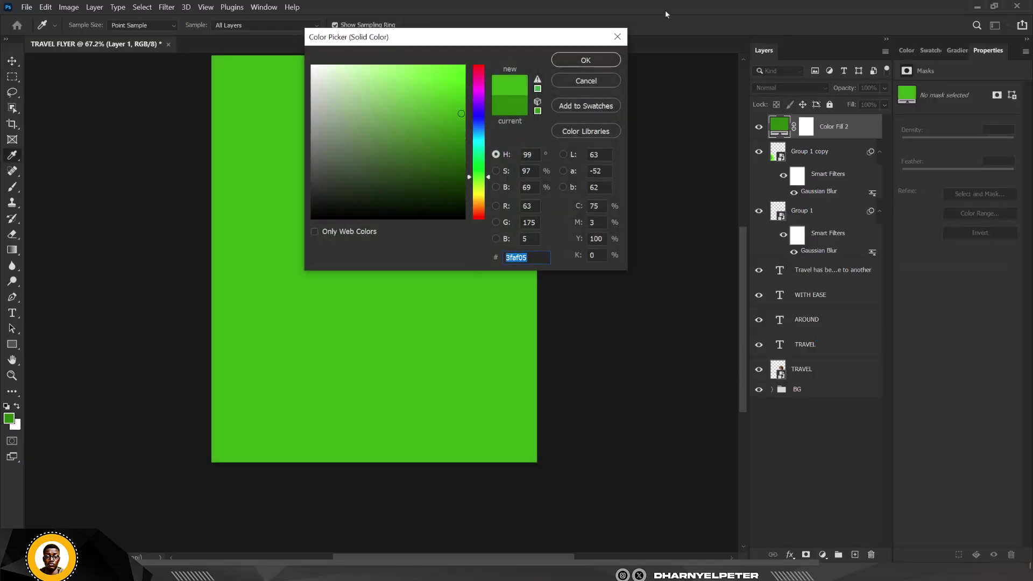
click(586, 60)
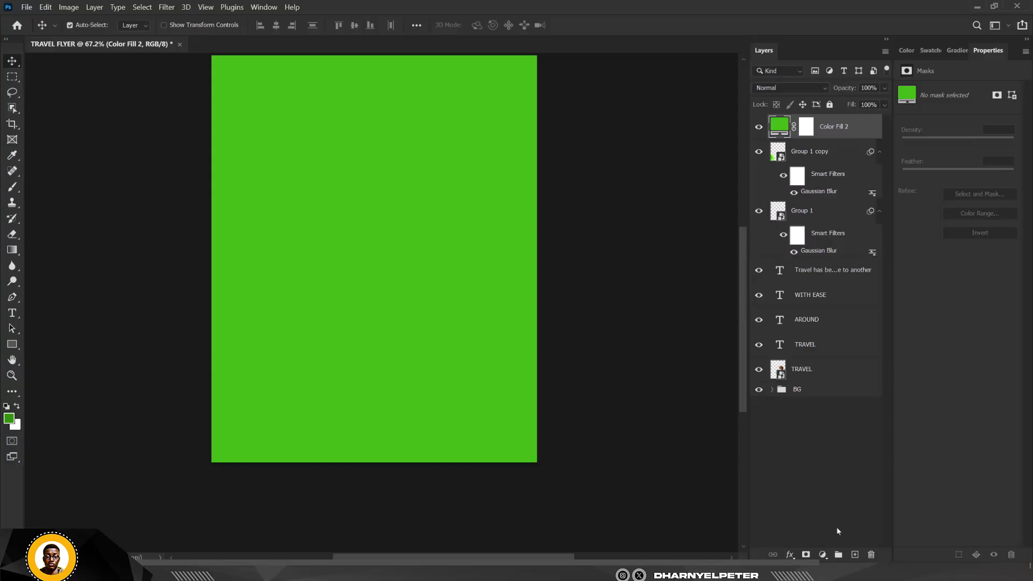
Invert the green fill's mask and paint white along the flyer's bottom edge with a 1200 px soft brush
click(806, 127)
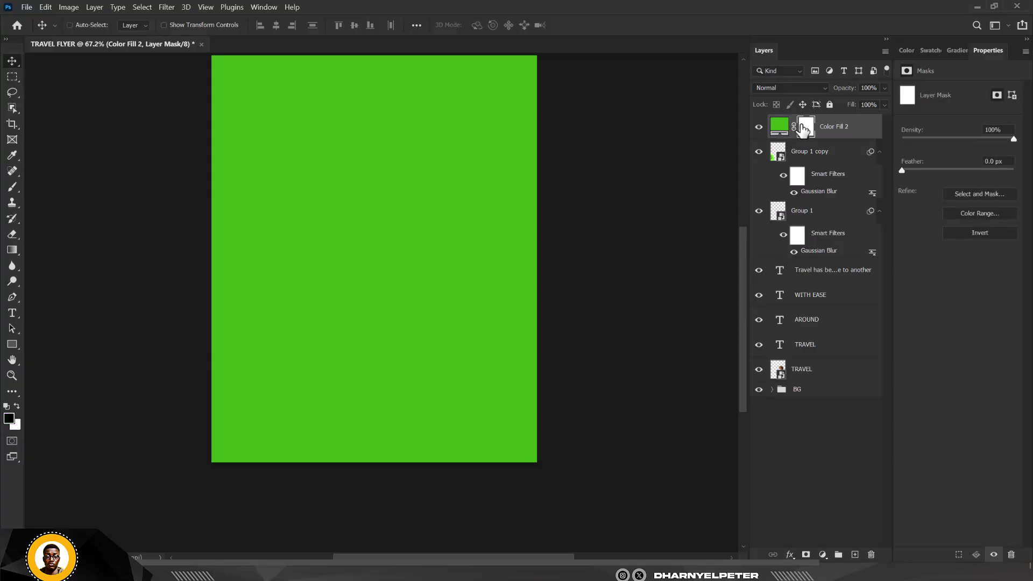
key(ctrl+i)
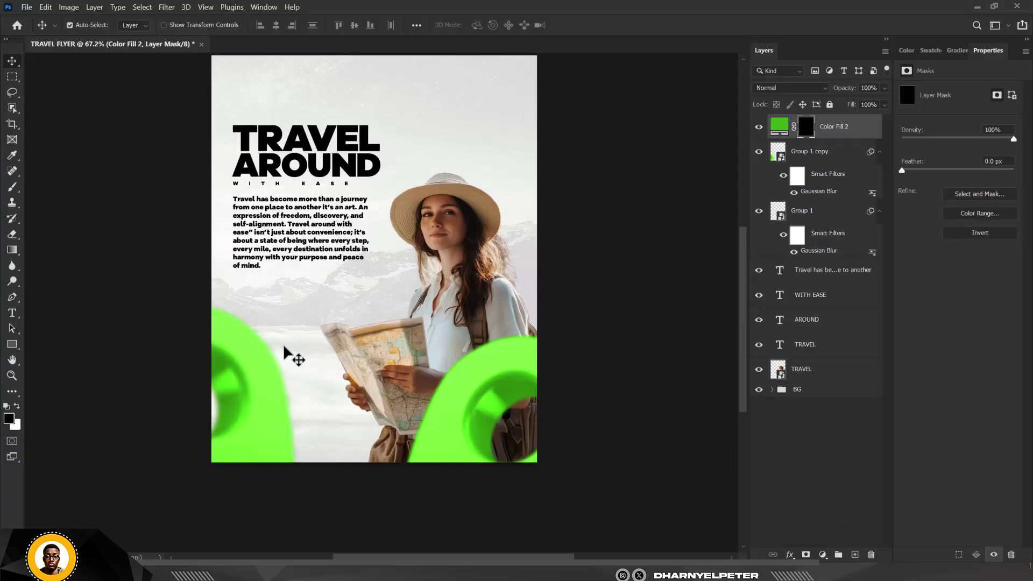
key(b)
scroll(259, 384, down, 2)
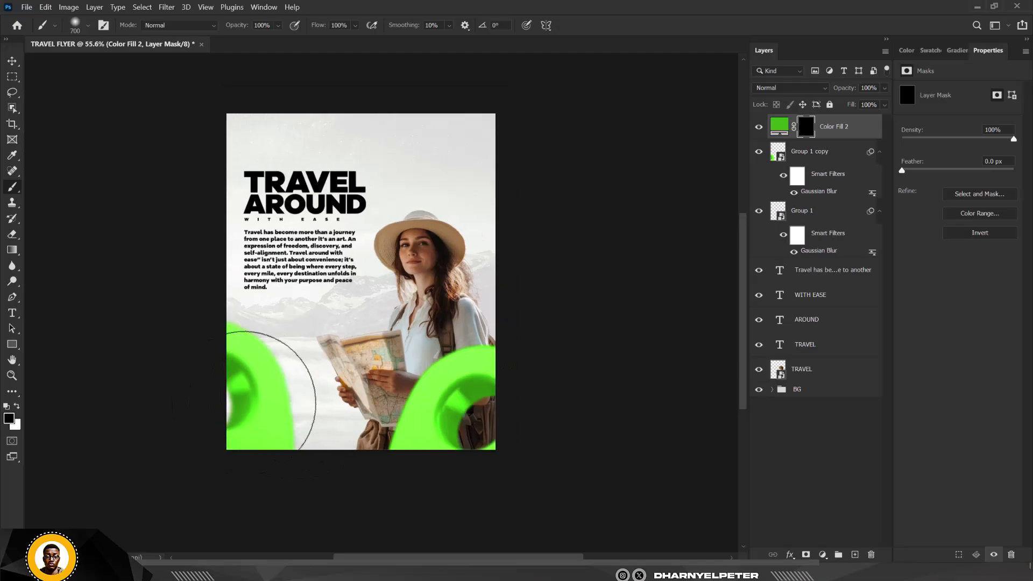
click(17, 406)
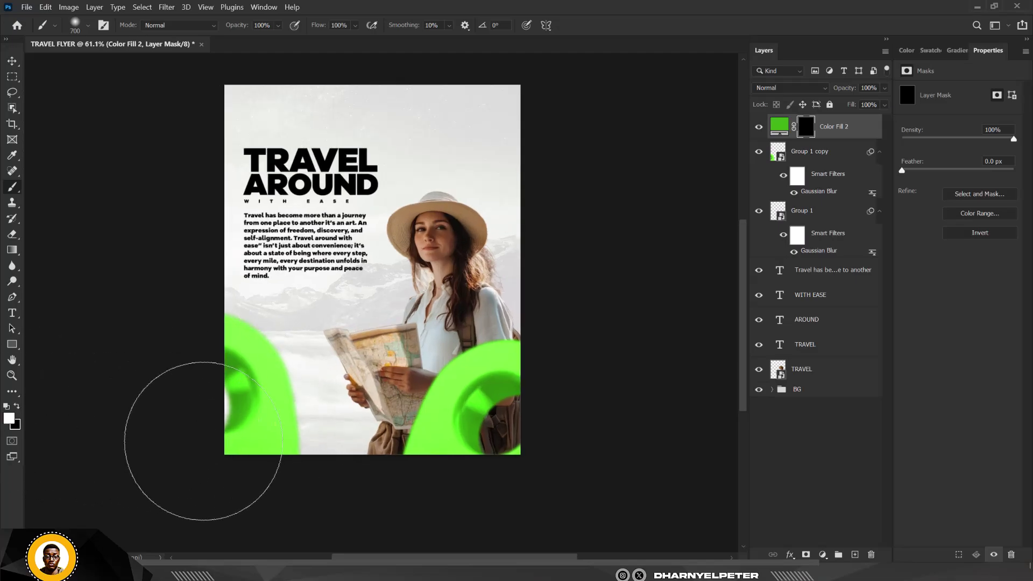
key(bracketright)
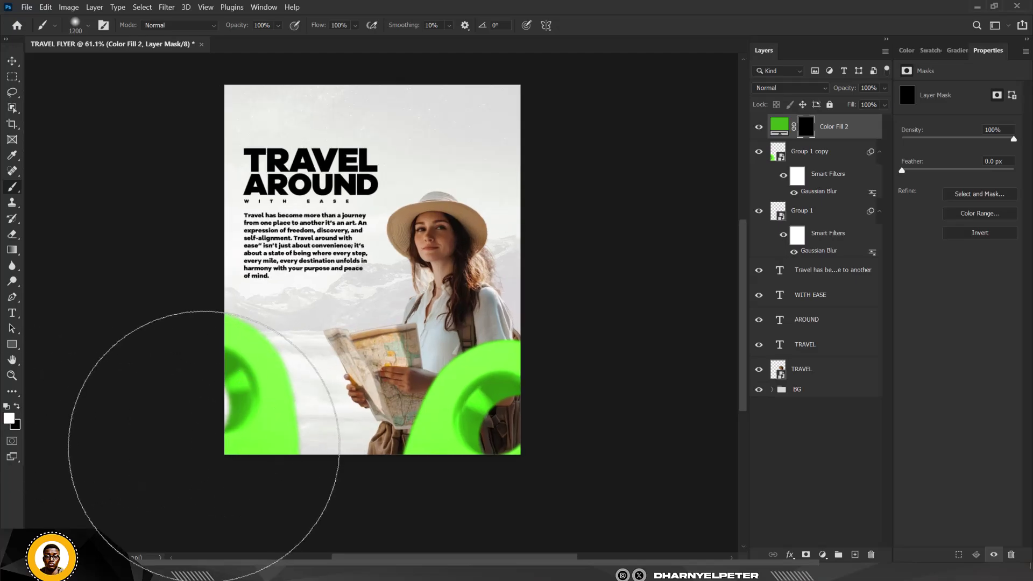
drag(223, 473, 577, 473)
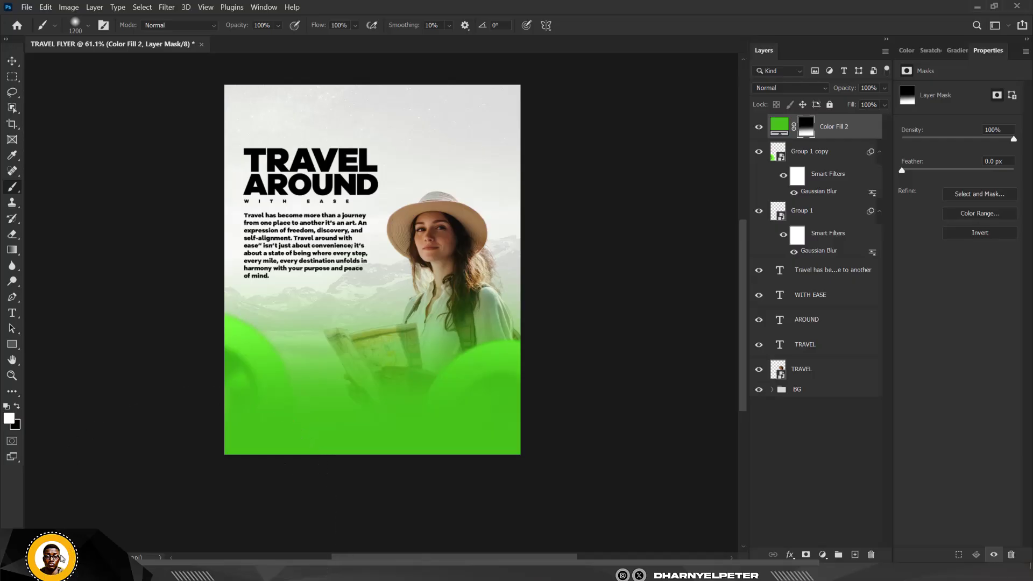
Scale the image of the woman to 101.78% and move it up to about X 368, Y 317 px
click(10, 62)
scroll(473, 288, up, 3)
click(406, 257)
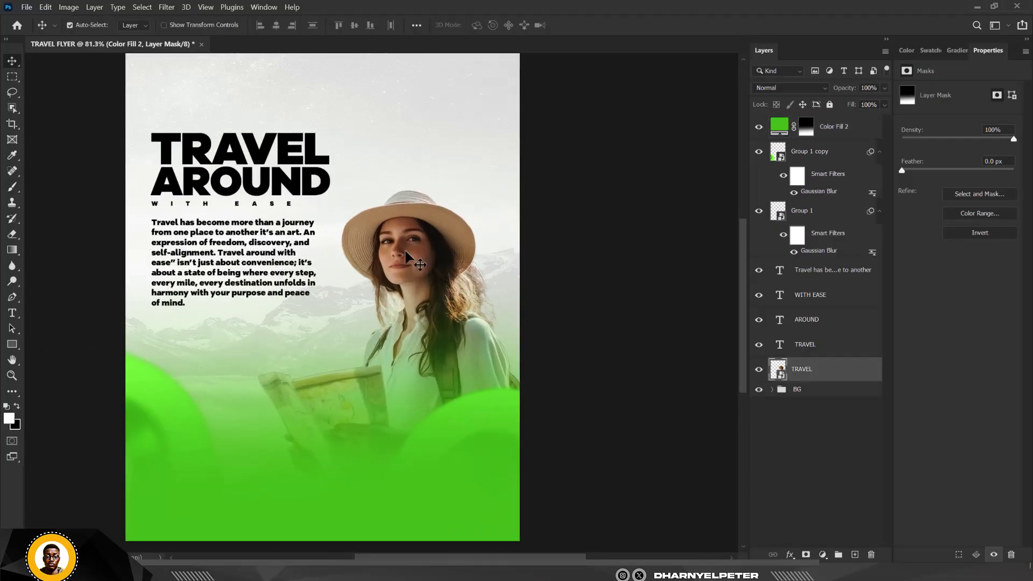
key(ctrl)
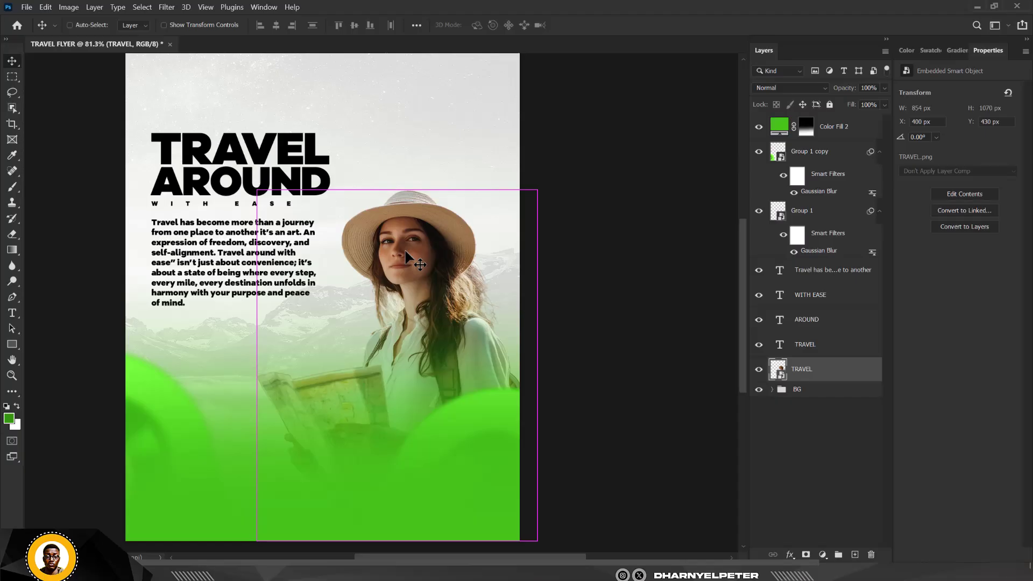
key(ctrl+t)
key(ctrl+0)
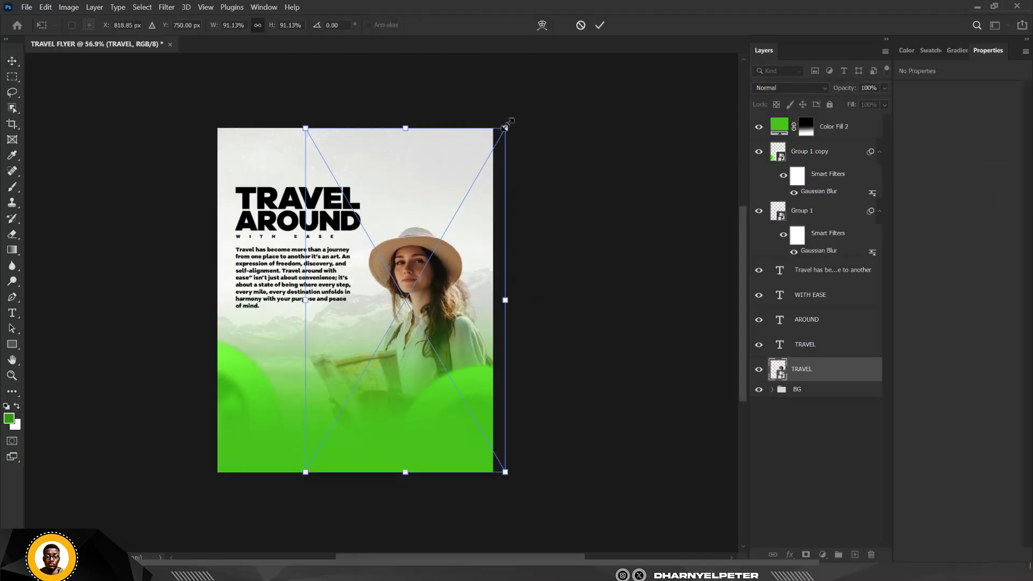
drag(506, 125, 517, 109)
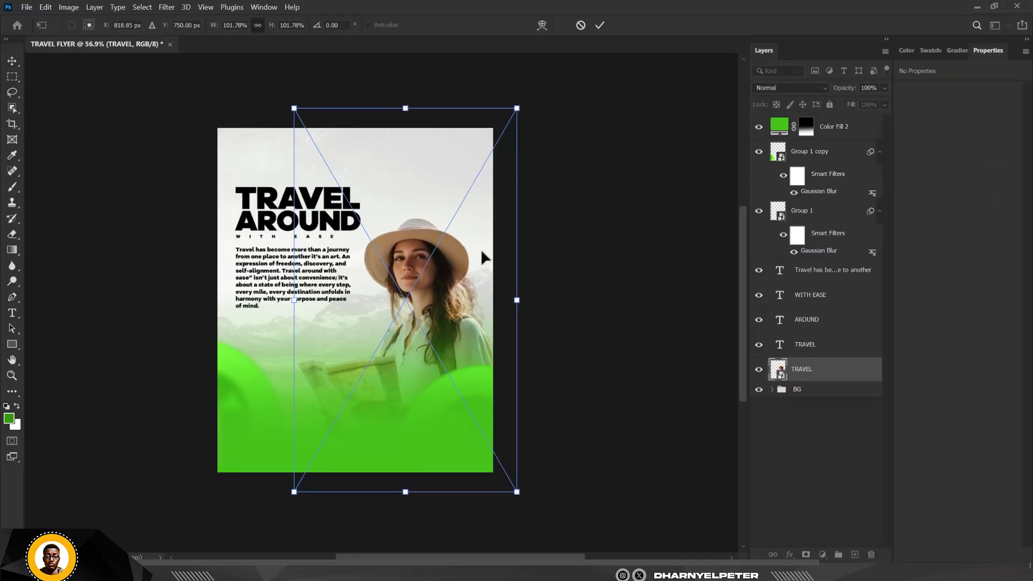
drag(476, 322, 479, 299)
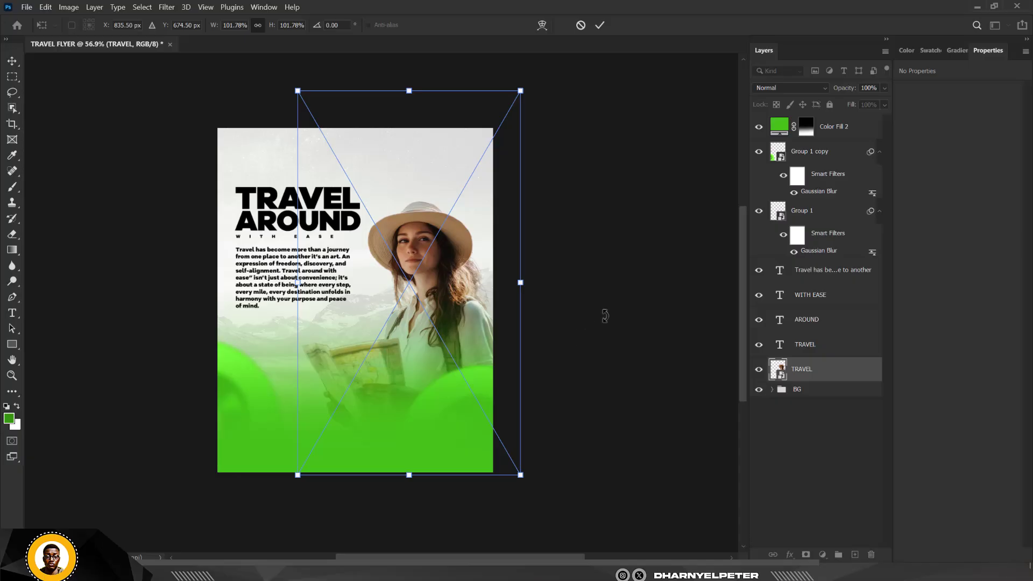
key(Return)
Set the body copy's font to Montserrat Regular and justify the paragraph with its last line aligned left
key(ctrl+0)
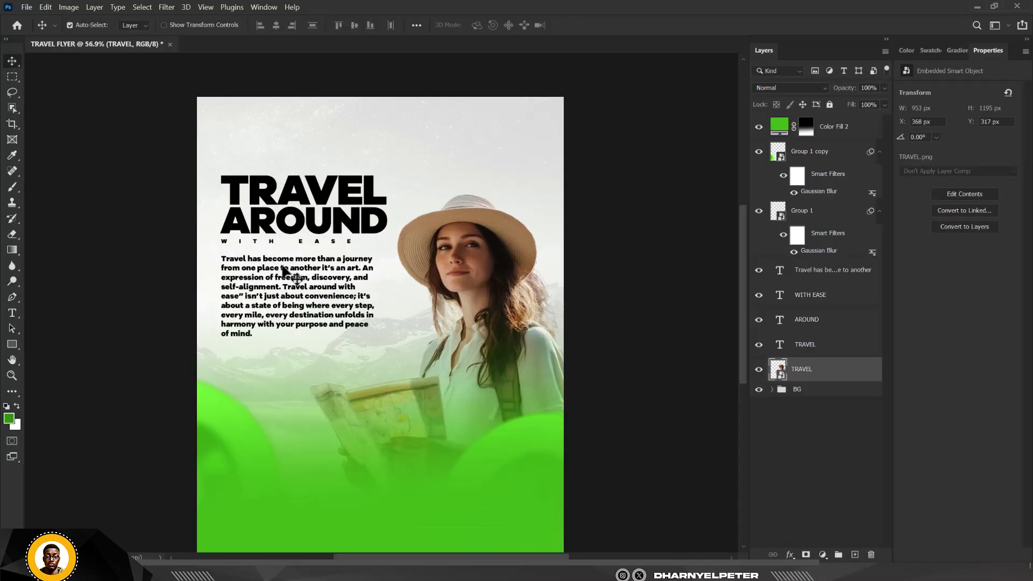
scroll(285, 270, up, 2)
click(341, 270)
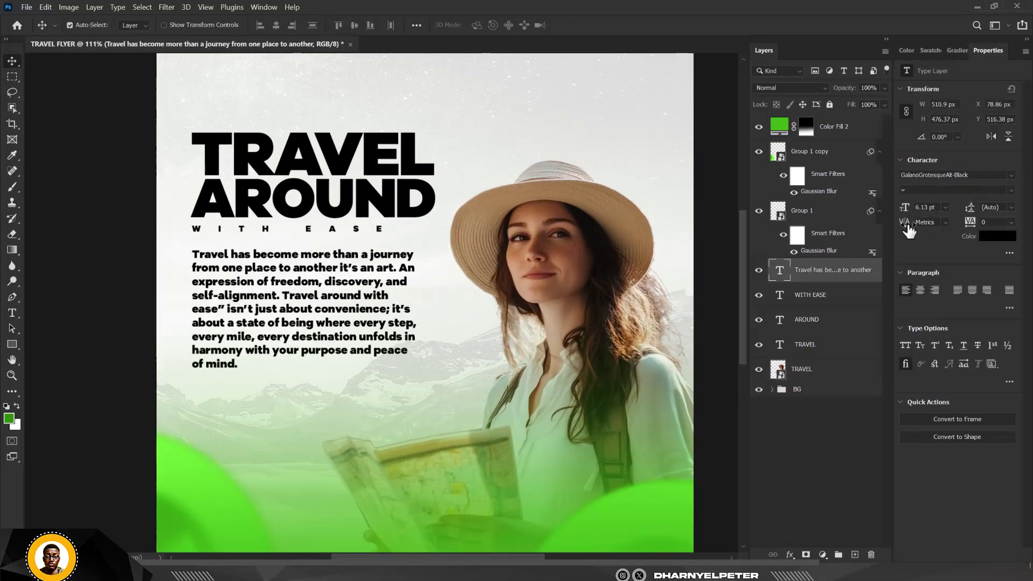
click(974, 175)
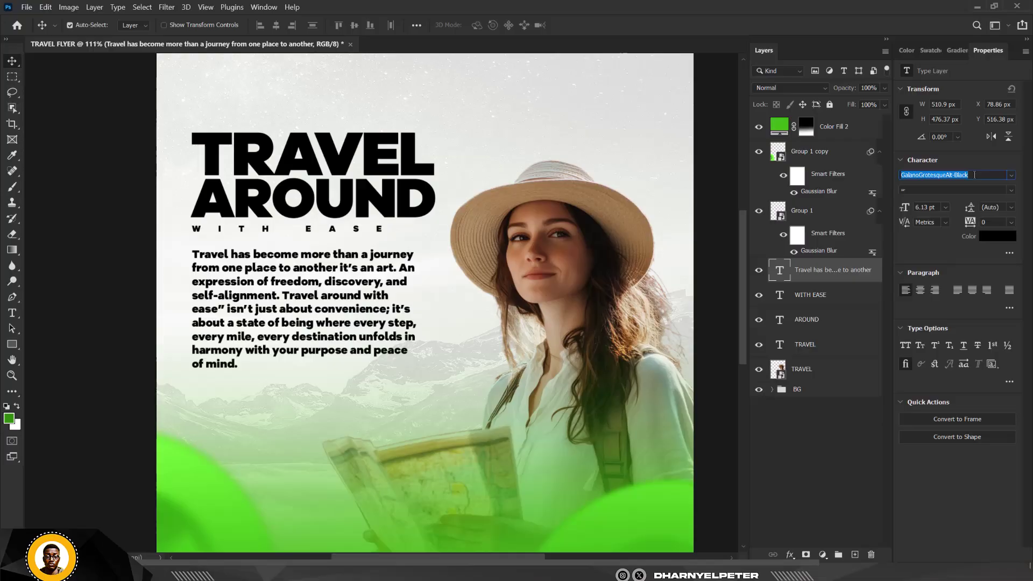
text(montse)
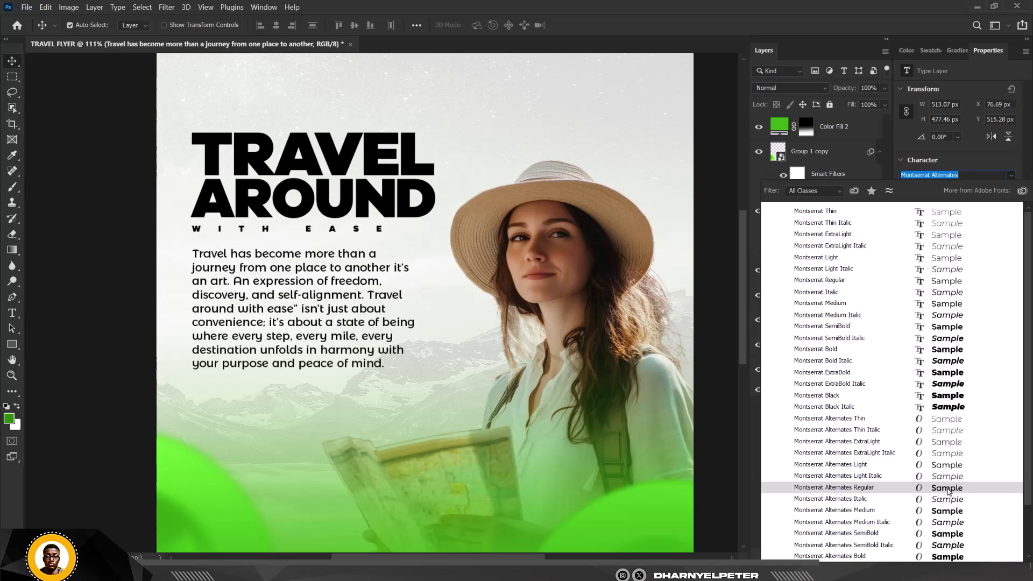
click(947, 282)
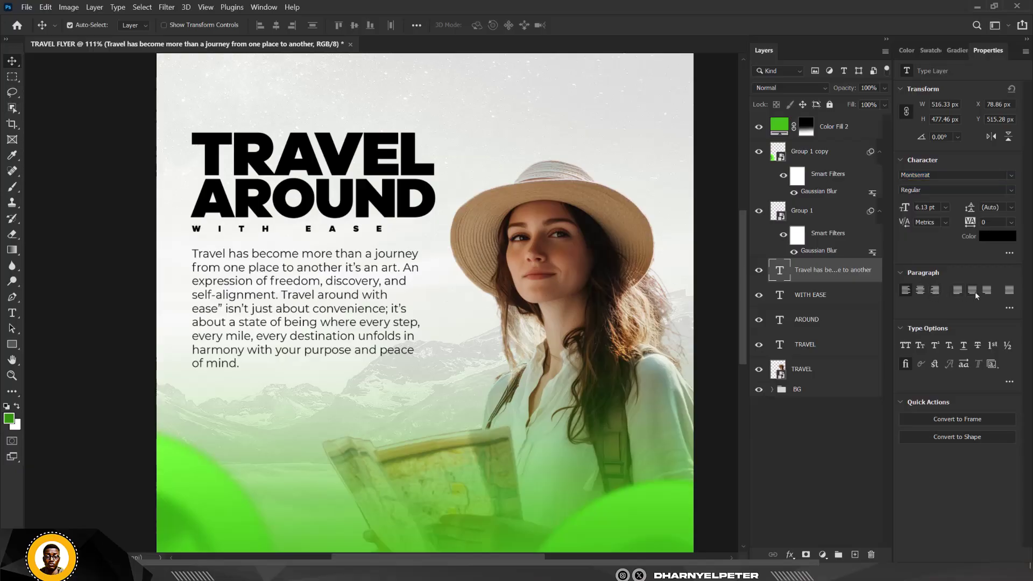
click(956, 293)
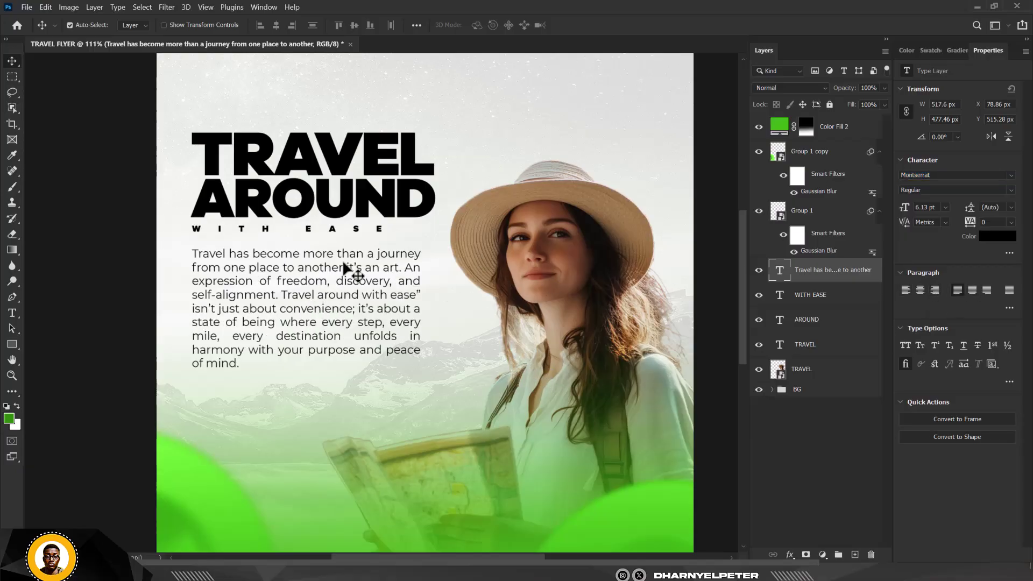
scroll(345, 272, down, 5)
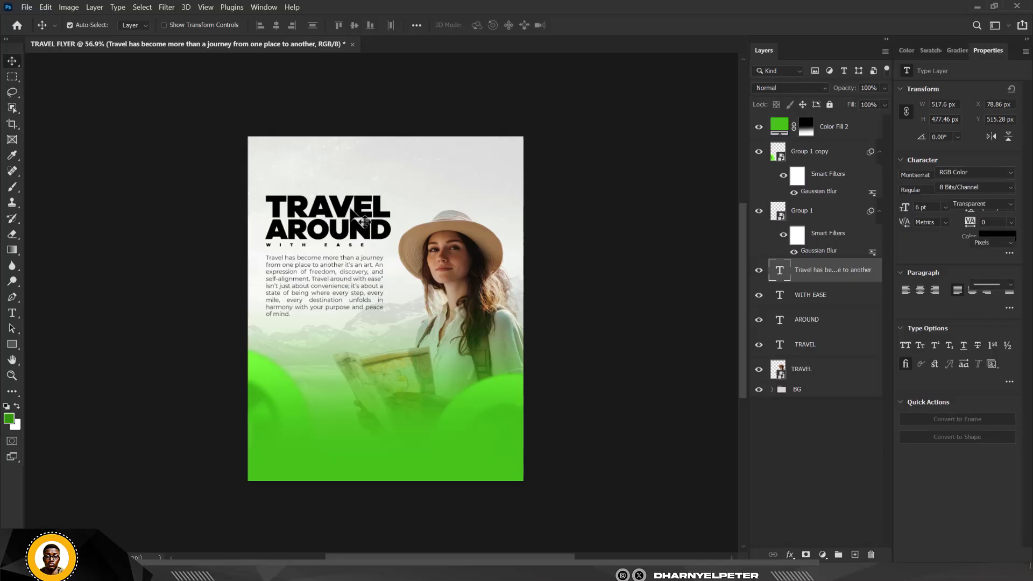
click(659, 255)
Nudge the image of the woman left to X 338 px
scroll(385, 221, up, 2)
scroll(387, 223, down, 3)
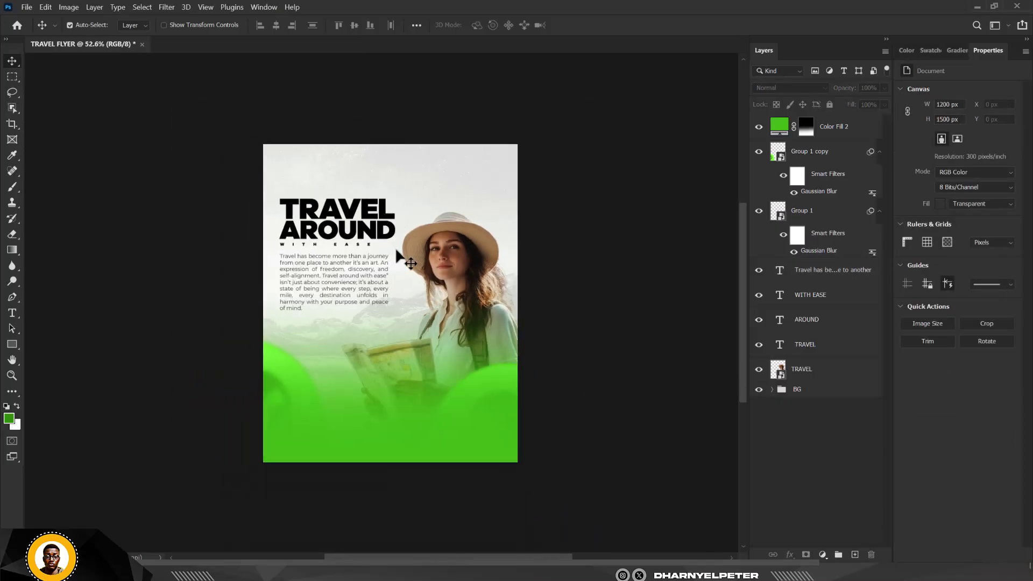
scroll(406, 258, up, 2)
click(470, 251)
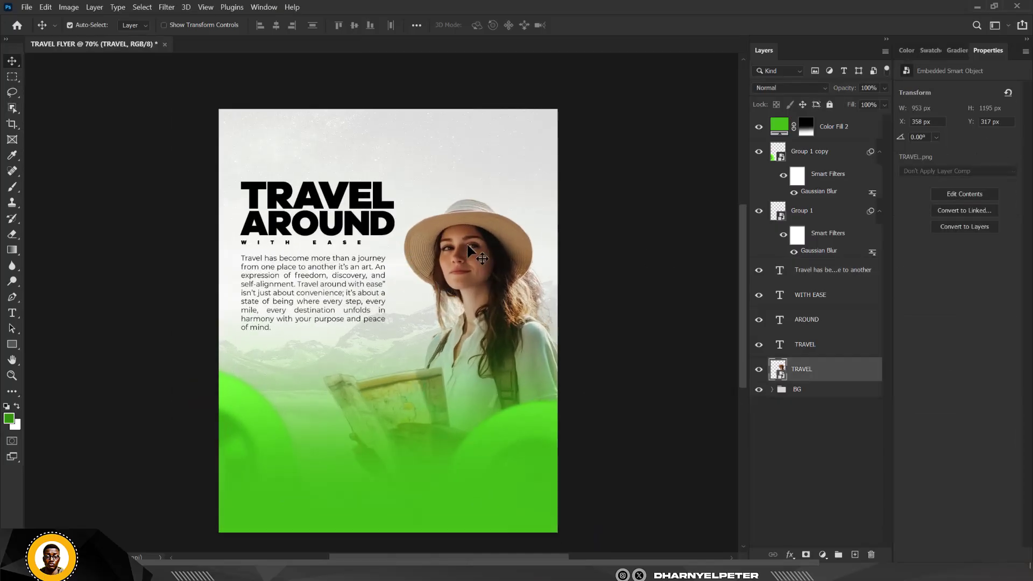
key(Left)
key(Left)
key(Left)
key(Left)
key(Left)
key(Left)
key(Left)
key(Left)
key(Left)
key(Left)
key(Left)
key(Left)
key(Left)
key(Left)
key(Left)
key(Left)
key(Left)
key(Left)
key(Left)
key(Left)
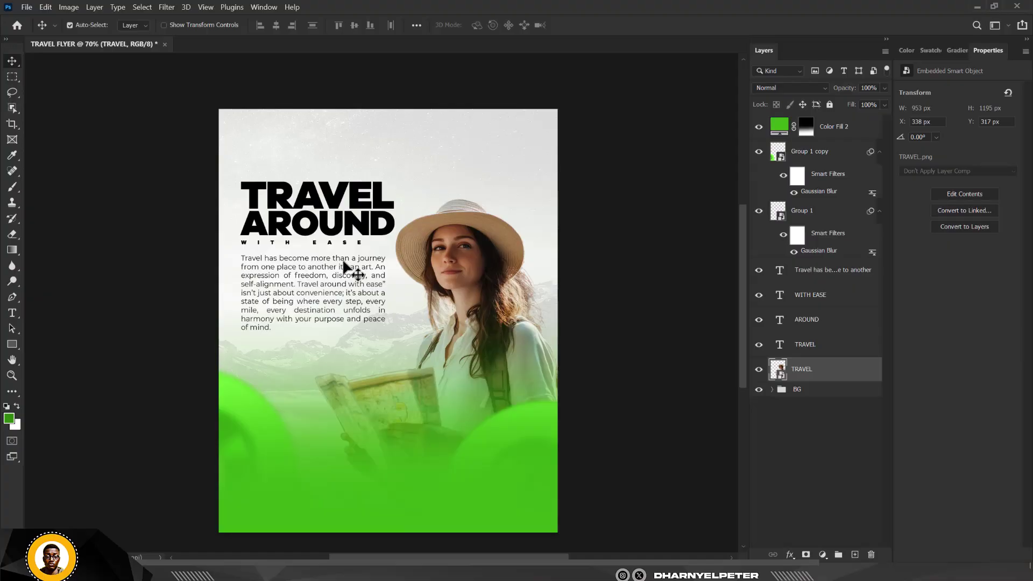
Move the woman slightly right and down, to X 348, Y 337 px
scroll(337, 273, down, 2)
scroll(339, 273, up, 2)
key(ctrl)
scroll(356, 189, up, 1)
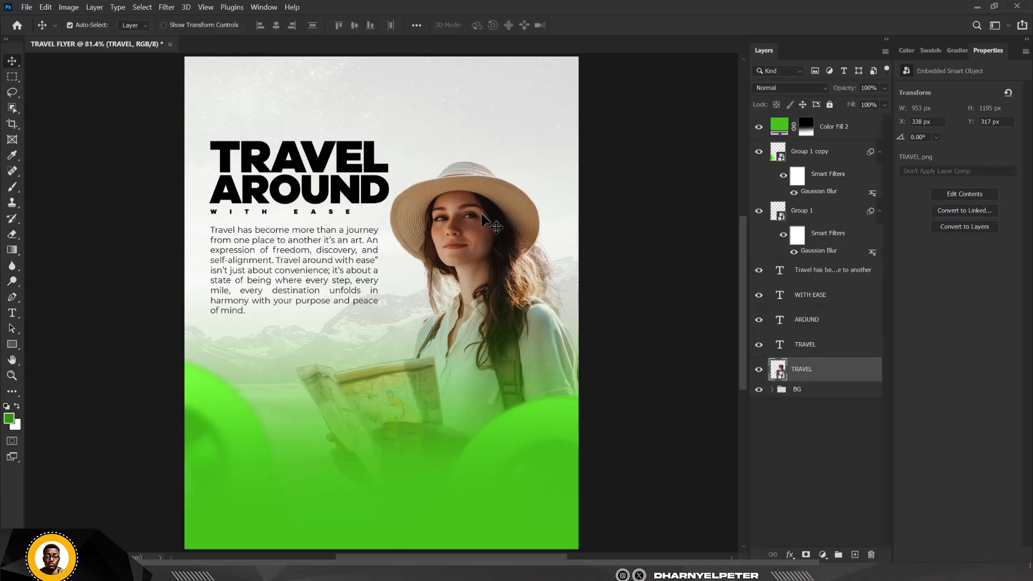
drag(481, 213, 496, 229)
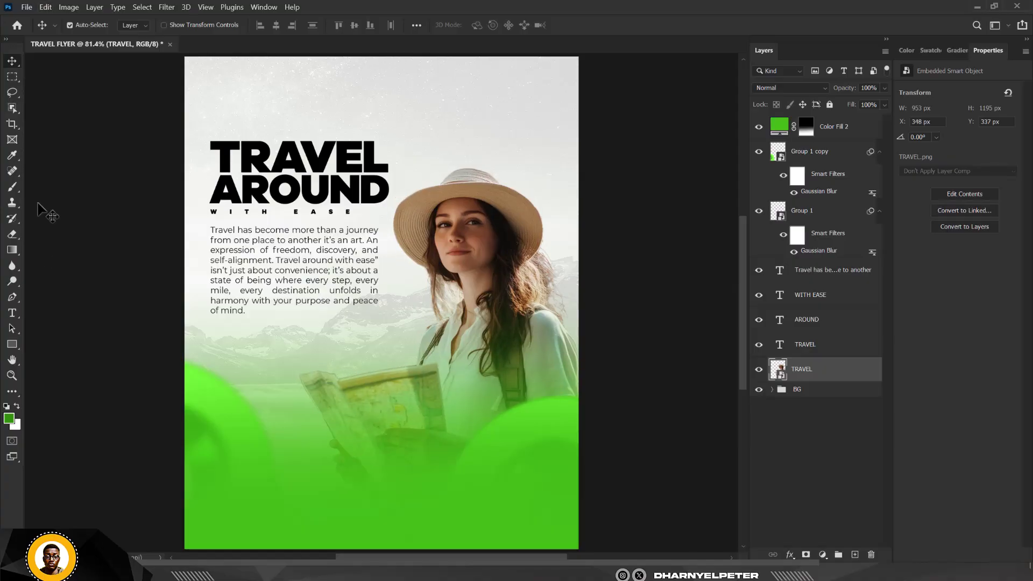
Brush black on the Color Fill 2 layer mask over the map and hands, and white along the flyer's lower edge
key(ctrl+minus)
key(ctrl+minus)
key(ctrl+0)
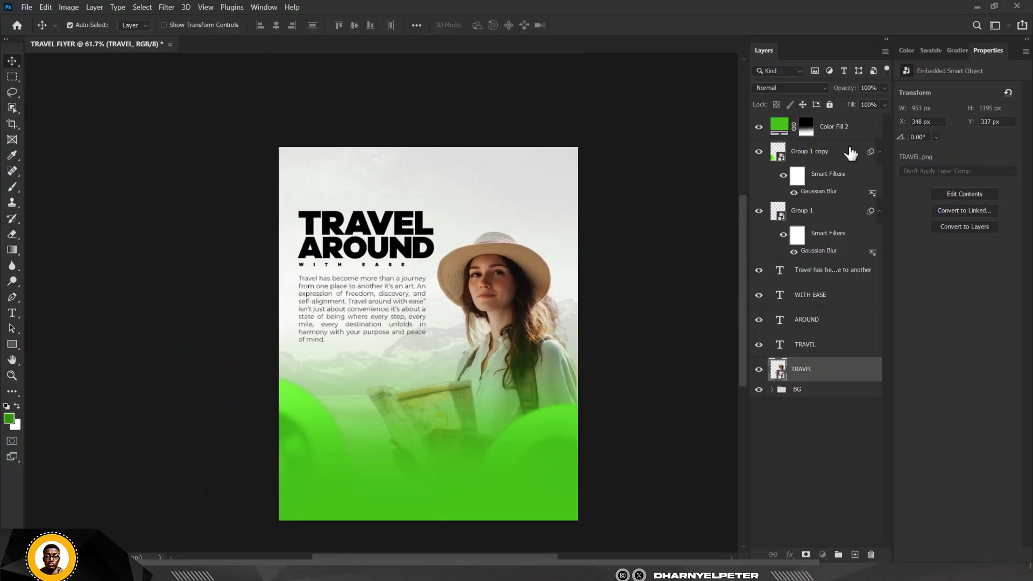
click(853, 129)
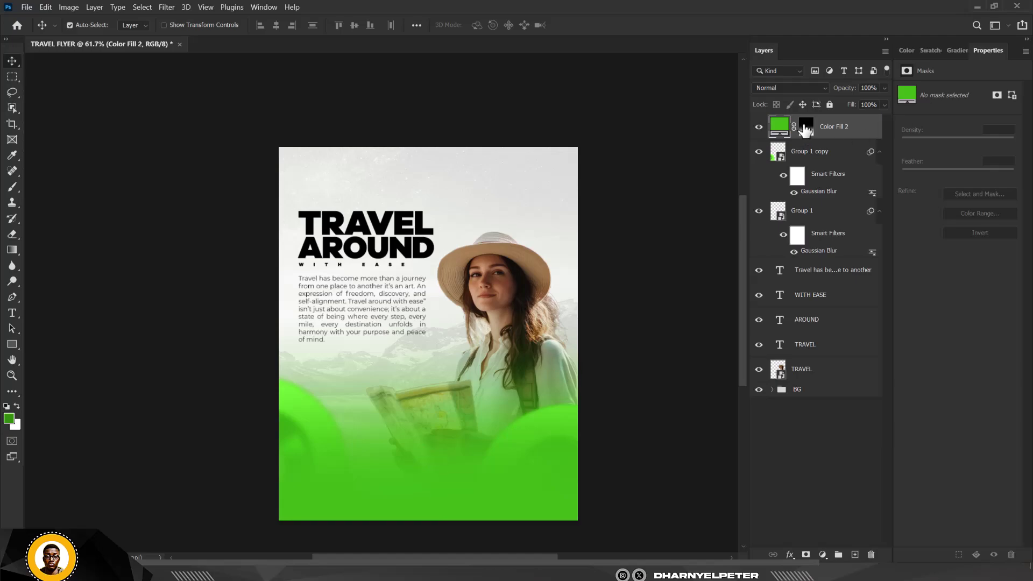
click(805, 129)
key(b)
drag(385, 310, 439, 311)
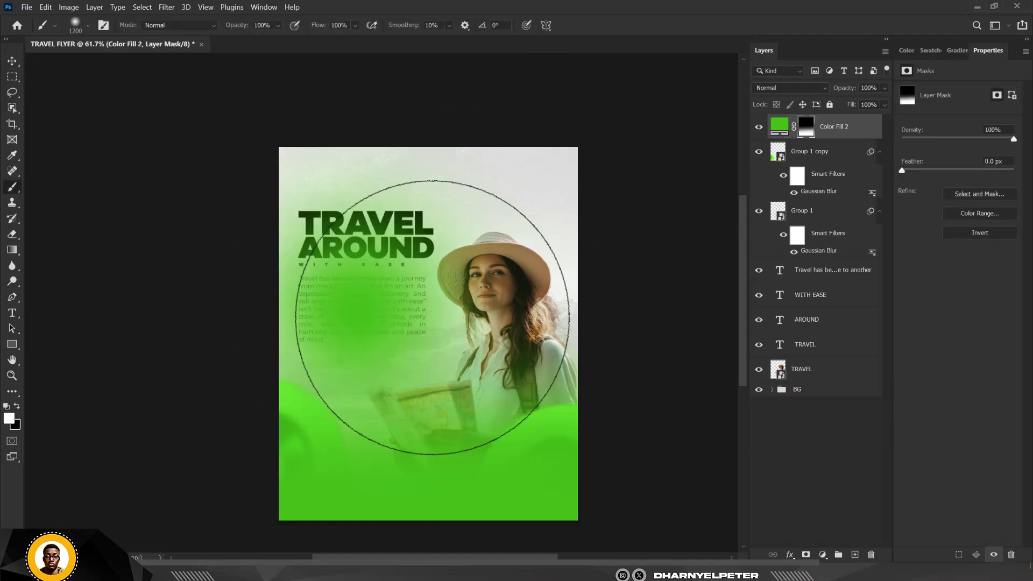
key(ctrl+z)
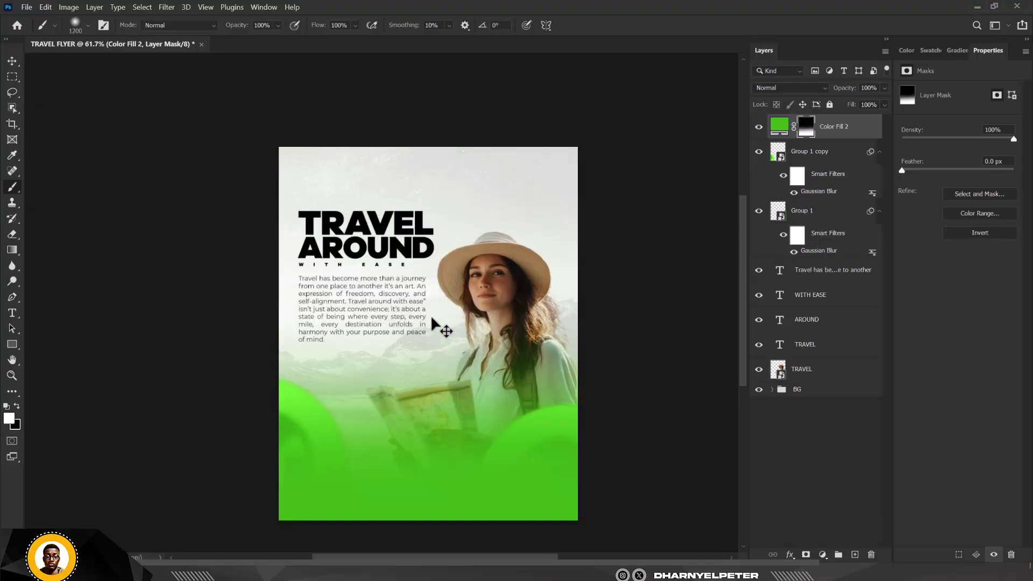
click(16, 406)
drag(312, 377, 389, 389)
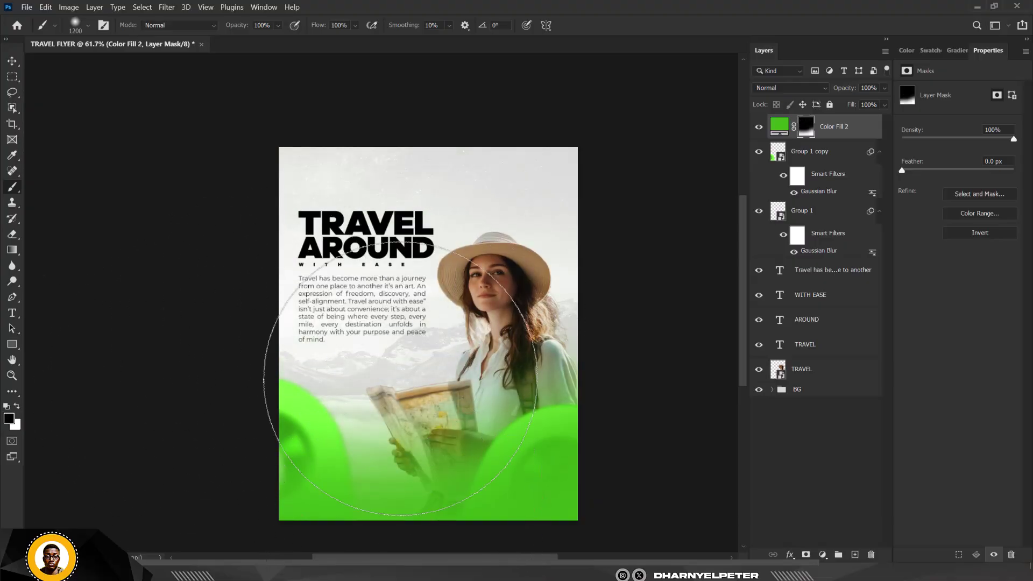
scroll(403, 358, down, 2)
click(17, 406)
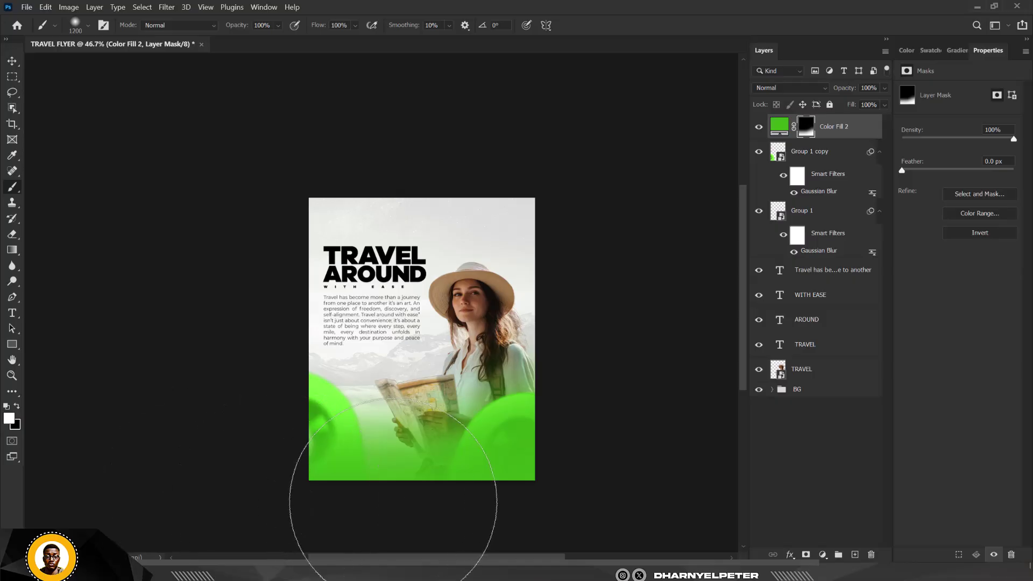
scroll(237, 180, up, 2)
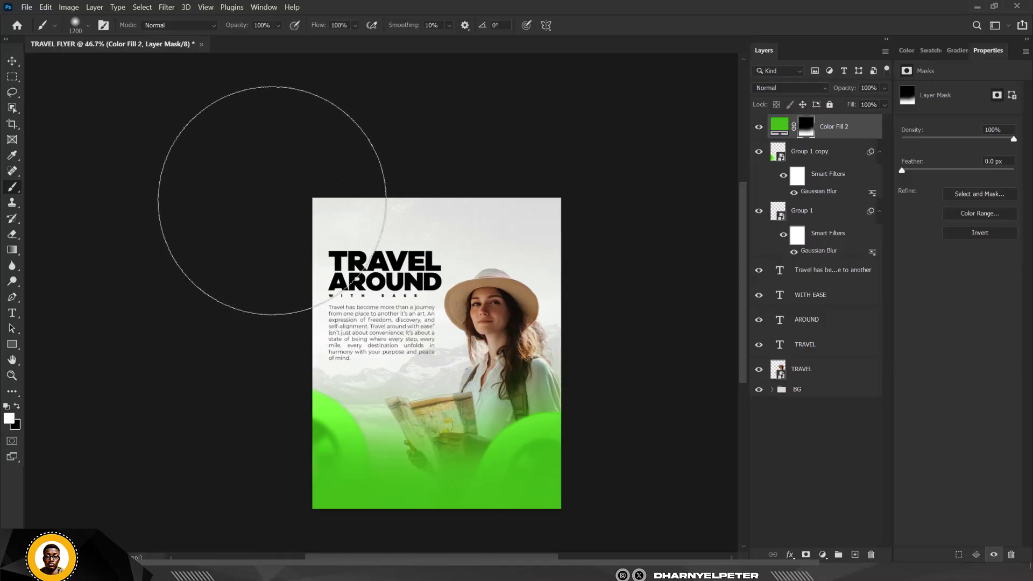
Draw a rectangle about 461 x 103 px just below the body copy
key(v)
scroll(353, 182, down, 2)
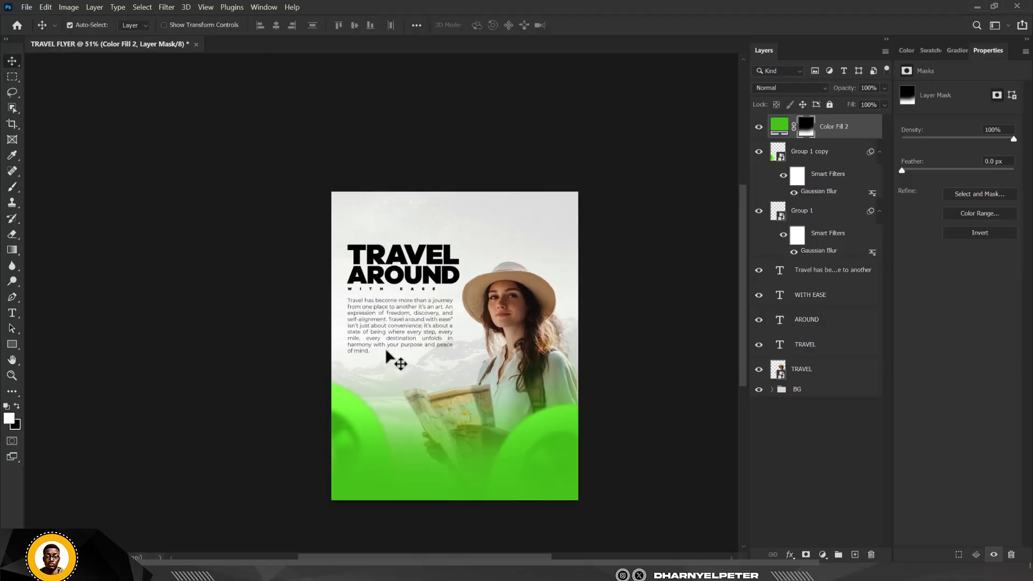
scroll(346, 410, up, 4)
scroll(344, 383, up, 1)
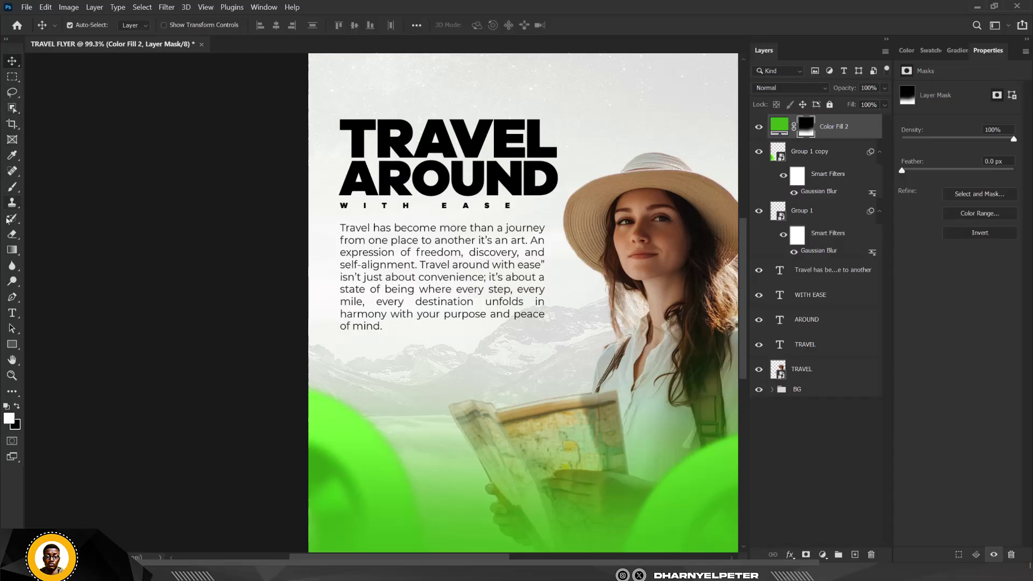
click(12, 344)
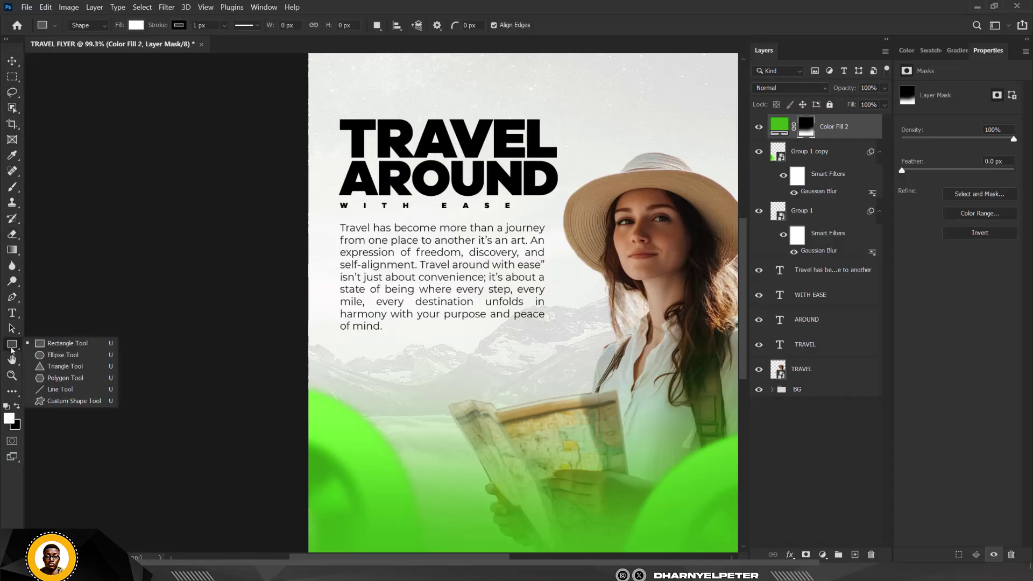
click(51, 344)
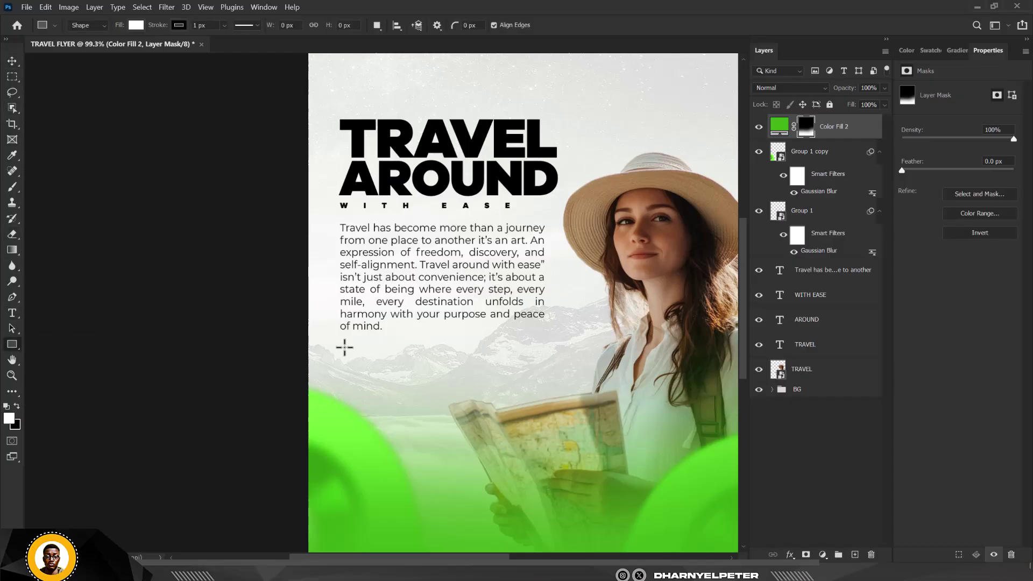
drag(345, 347, 529, 388)
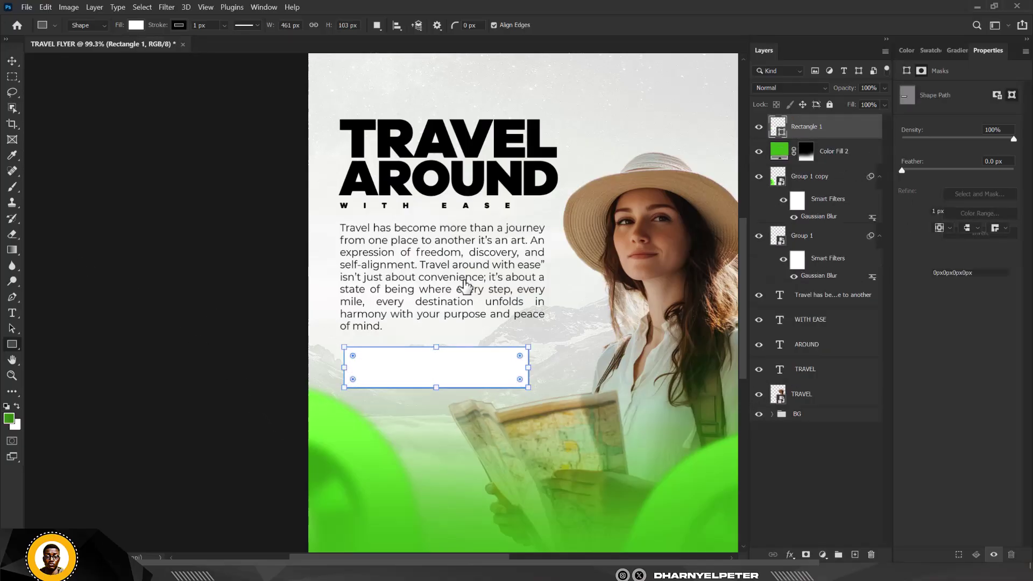
Fill the rectangle with green #2f8900 and remove its stroke
click(9, 418)
click(12, 414)
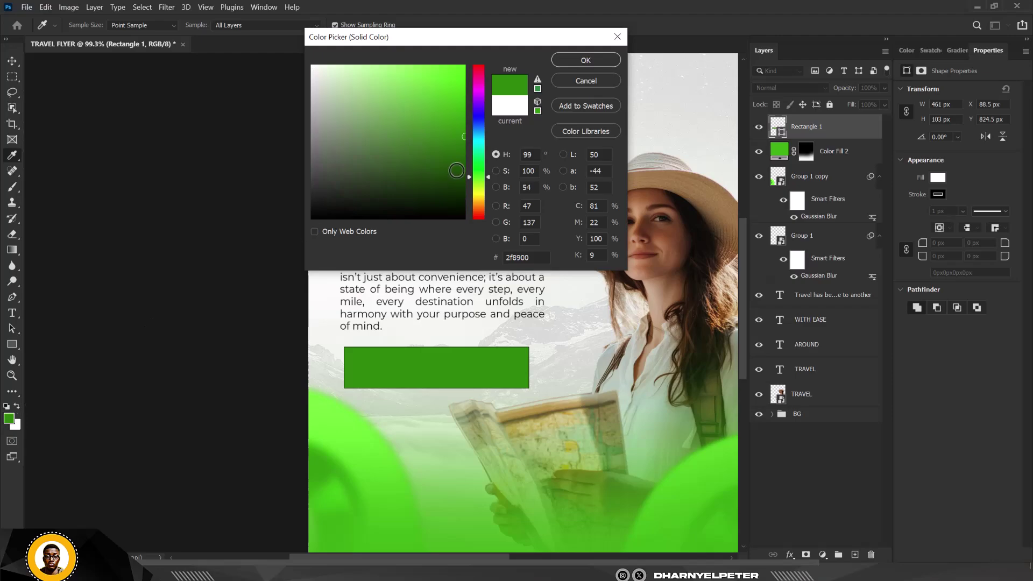
click(585, 61)
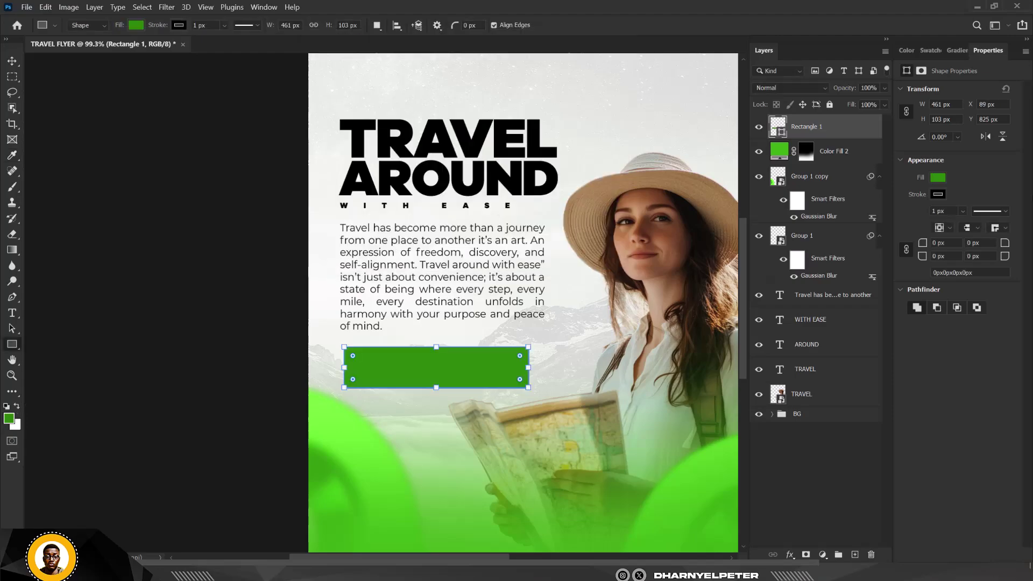
click(938, 194)
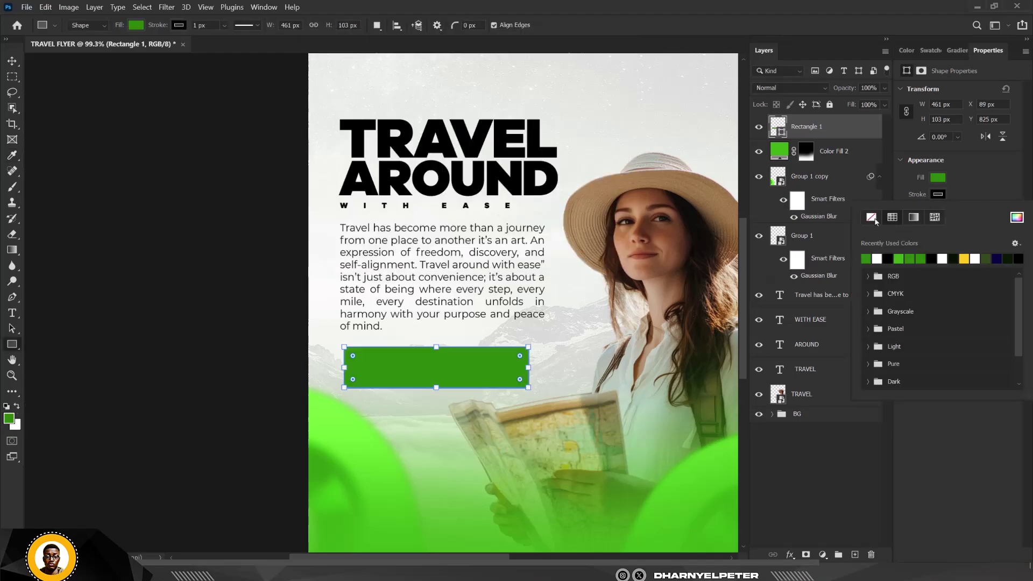
click(875, 219)
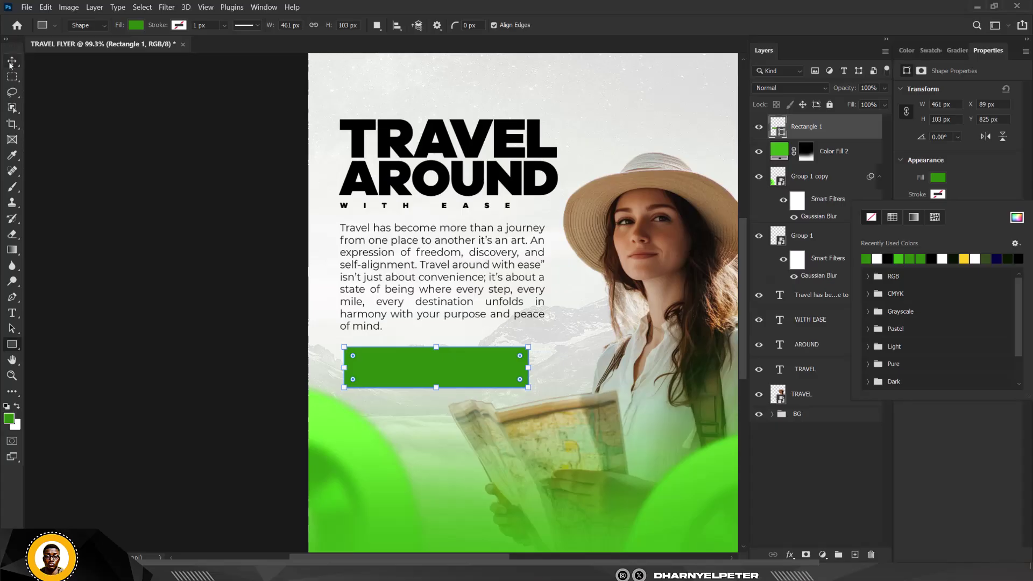
Move the green rectangle to X 82, Y 814 px, in line with the body copy's left edge
key(v)
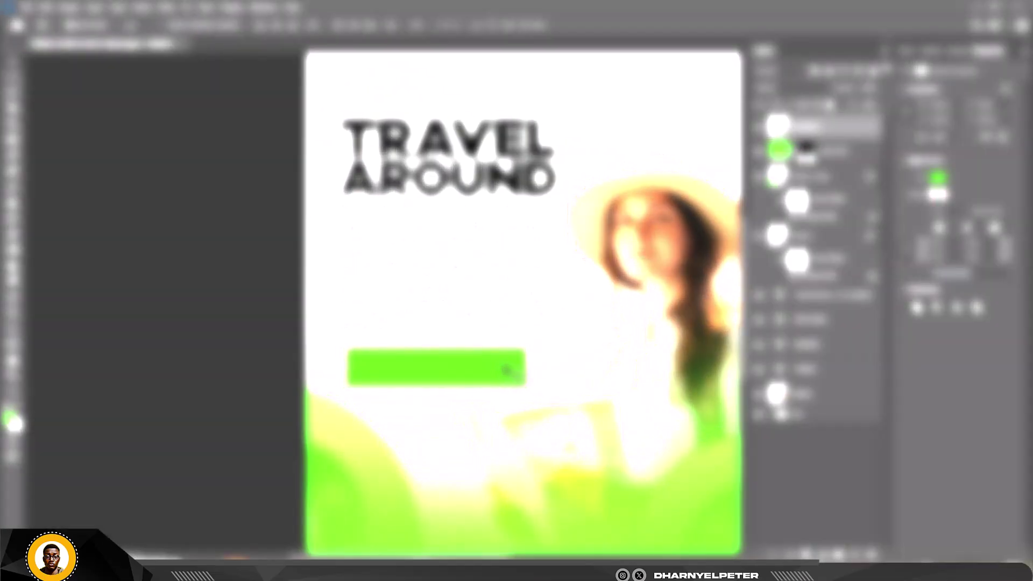
scroll(481, 364, down, 2)
scroll(481, 363, up, 2)
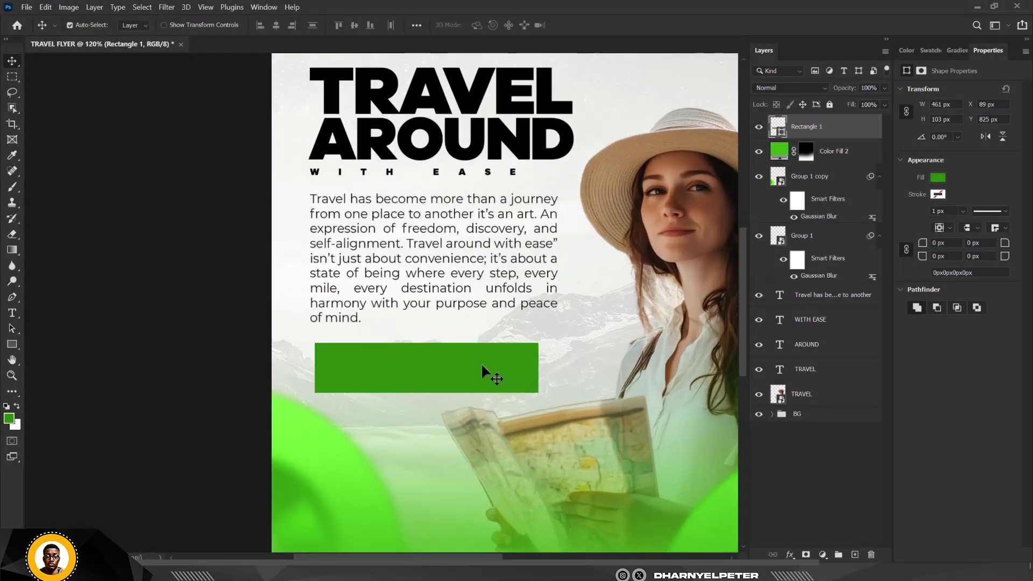
drag(480, 362, 479, 360)
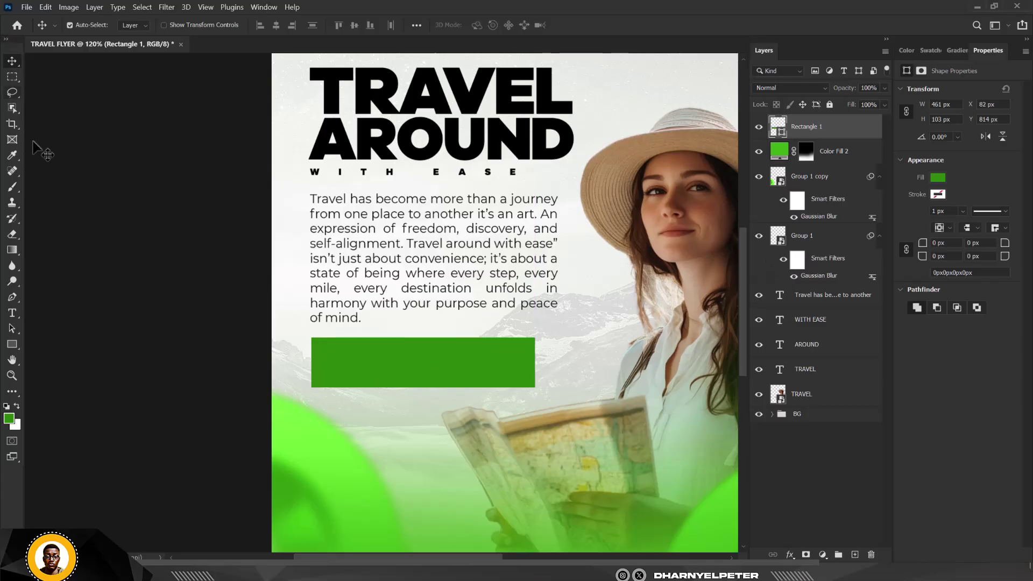
Select the green rectangle's two upper corner points with the Direct Selection Tool
click(13, 298)
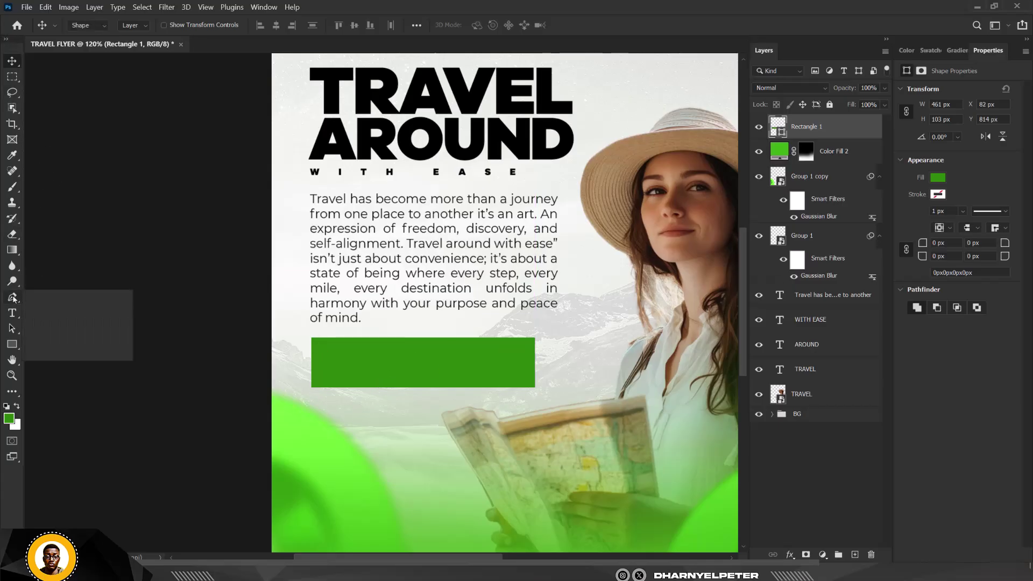
click(12, 330)
click(12, 331)
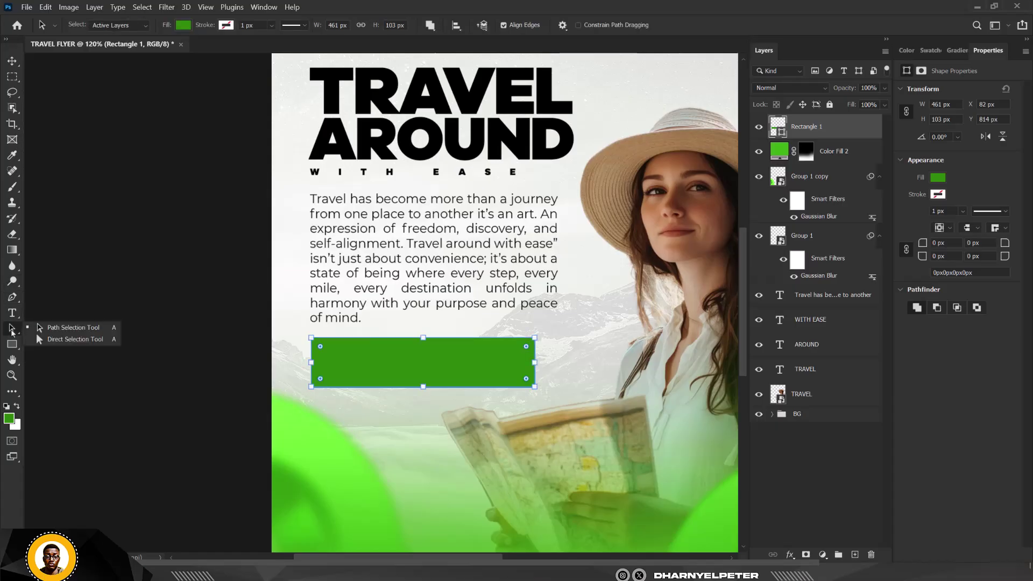
click(9, 333)
click(6, 334)
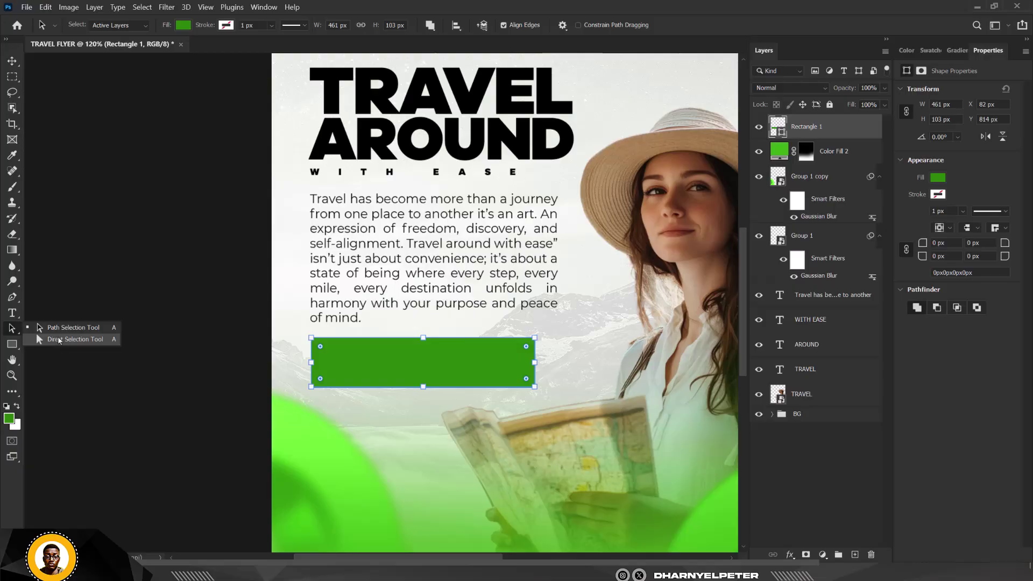
click(59, 339)
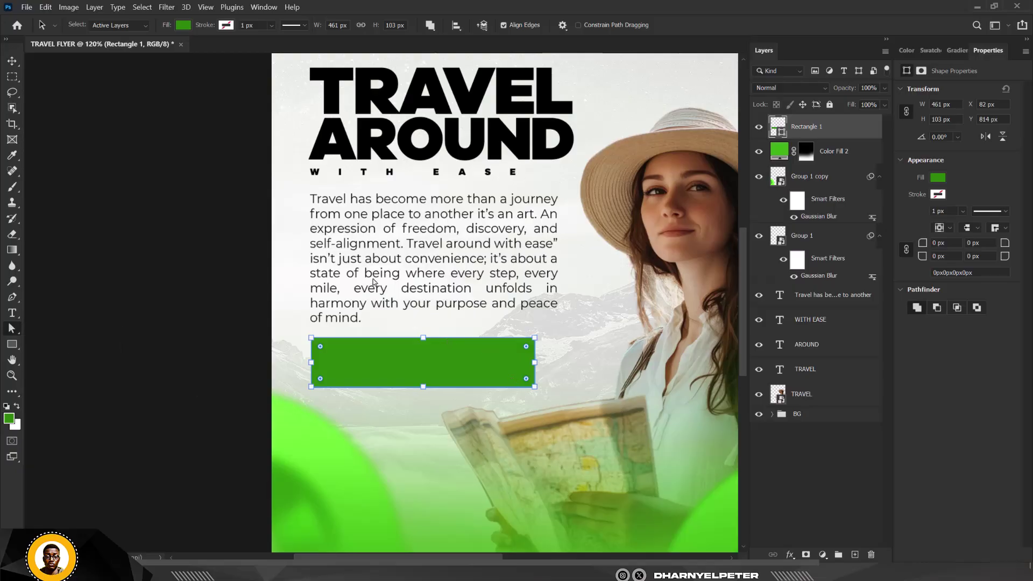
click(375, 377)
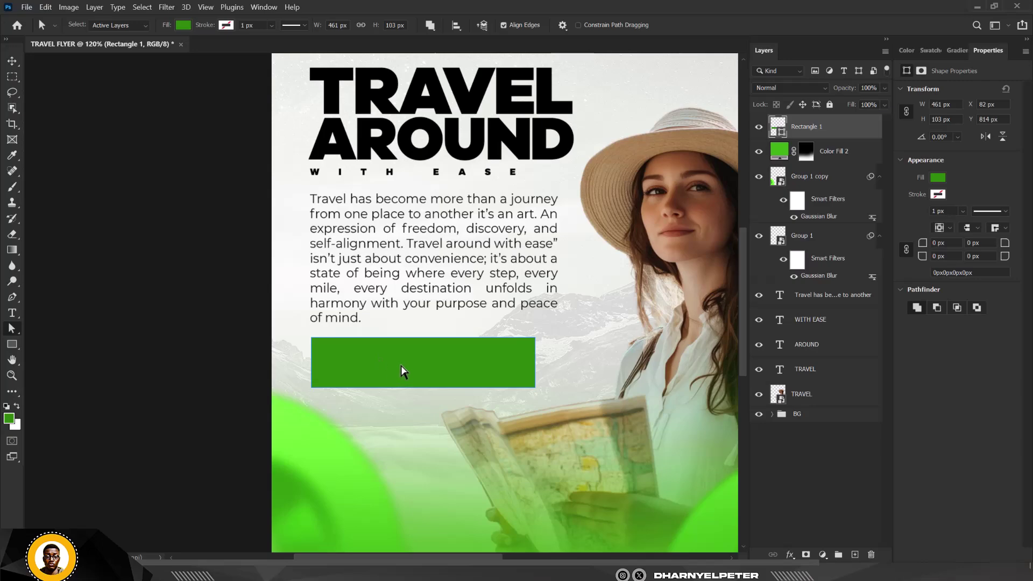
click(330, 351)
drag(297, 318, 560, 365)
Convert the live shape to a regular path and shift its upper corner points right to slant it into a parallelogram
key(Up)
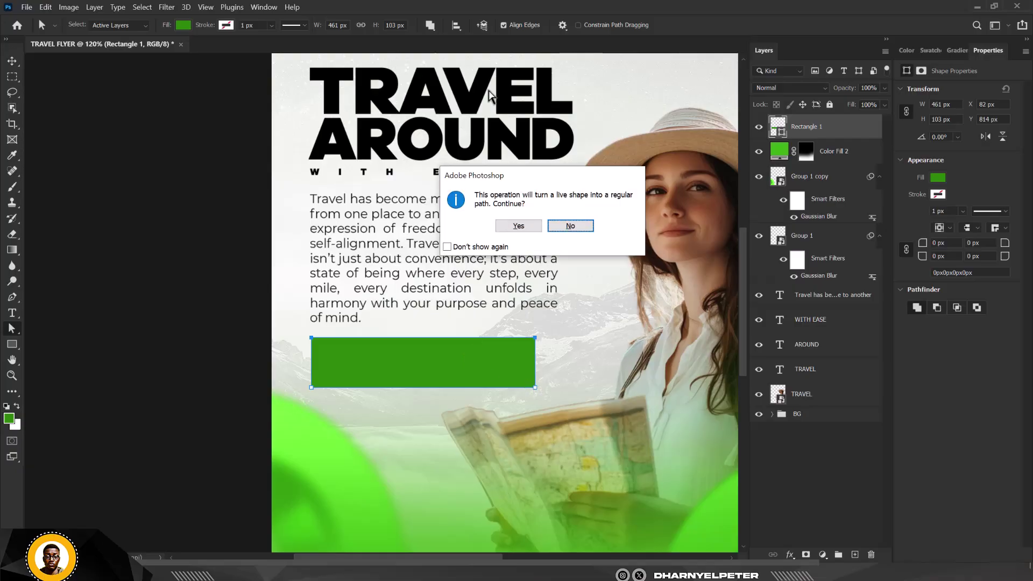
click(518, 226)
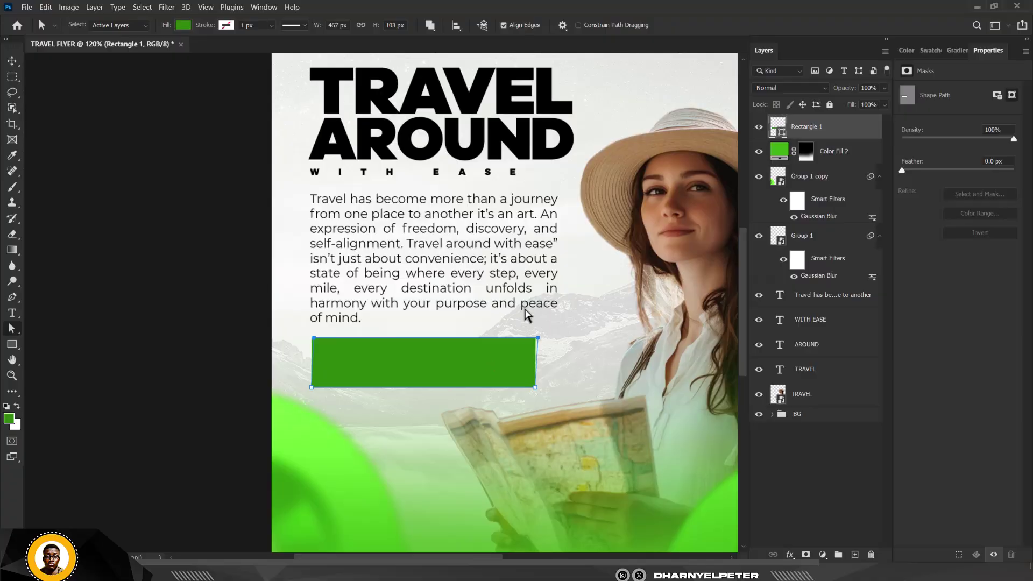
key(shift+Right)
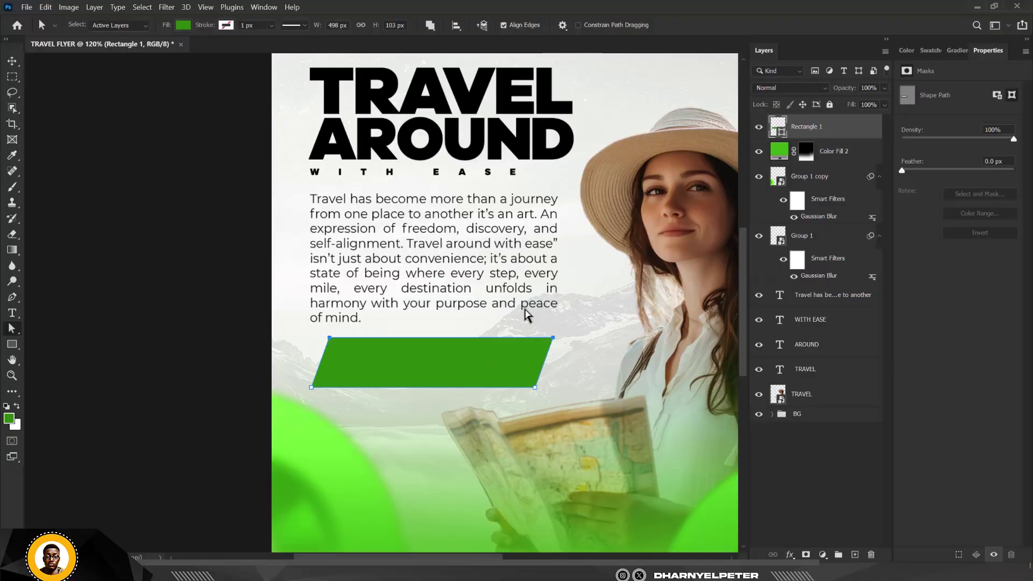
key(shift+Left)
key(shift+Left)
click(13, 61)
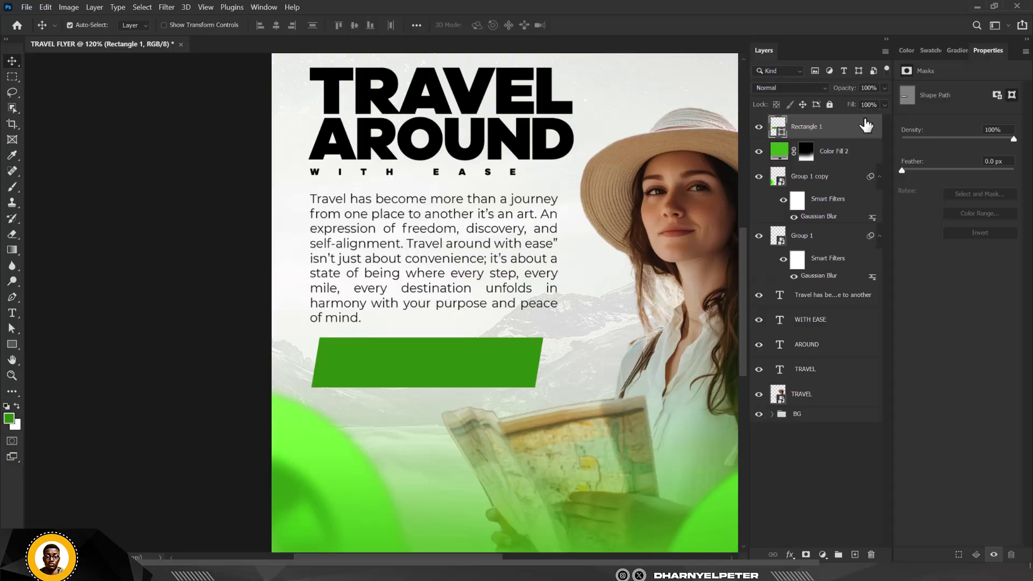
Add a Gradient Overlay to the slanted green shape using the green-to-white Foreground to Background preset from Basics
click(823, 555)
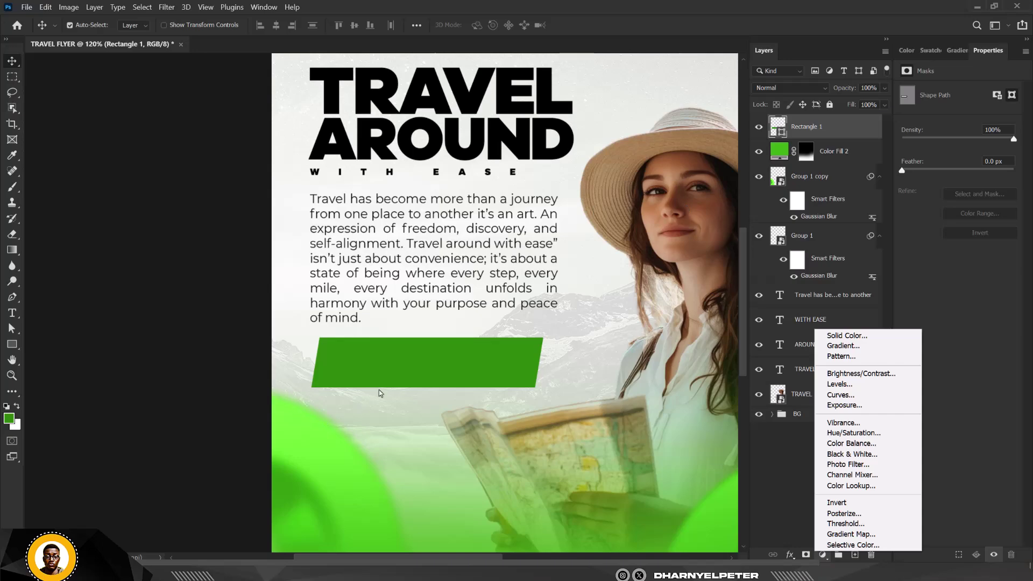
click(409, 377)
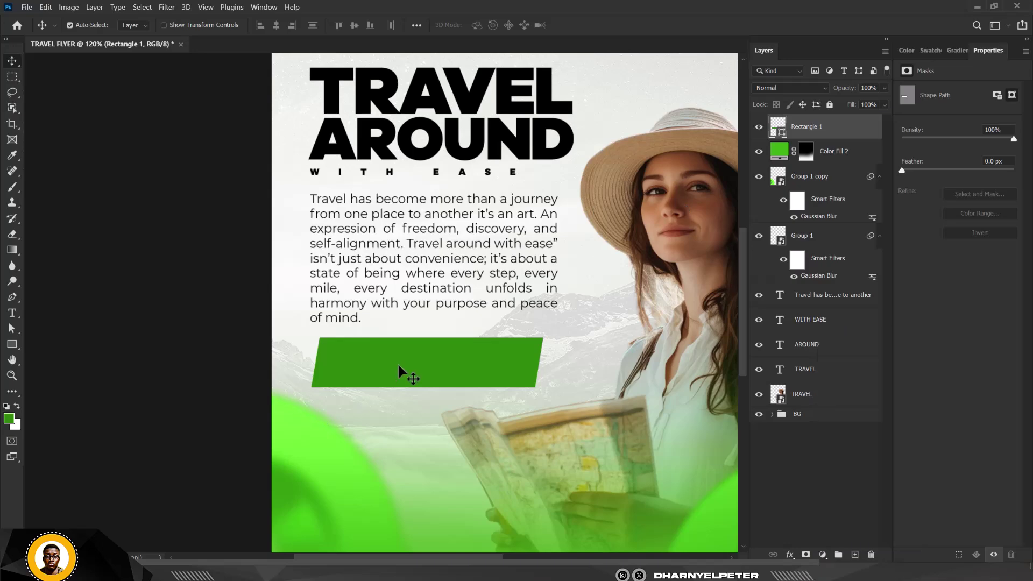
double_click(862, 137)
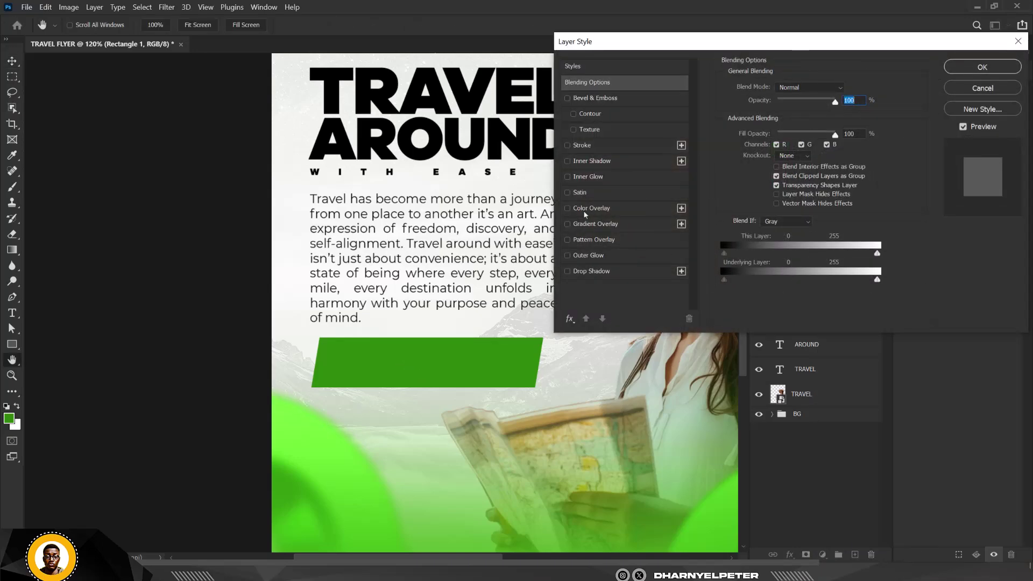
click(584, 226)
click(834, 115)
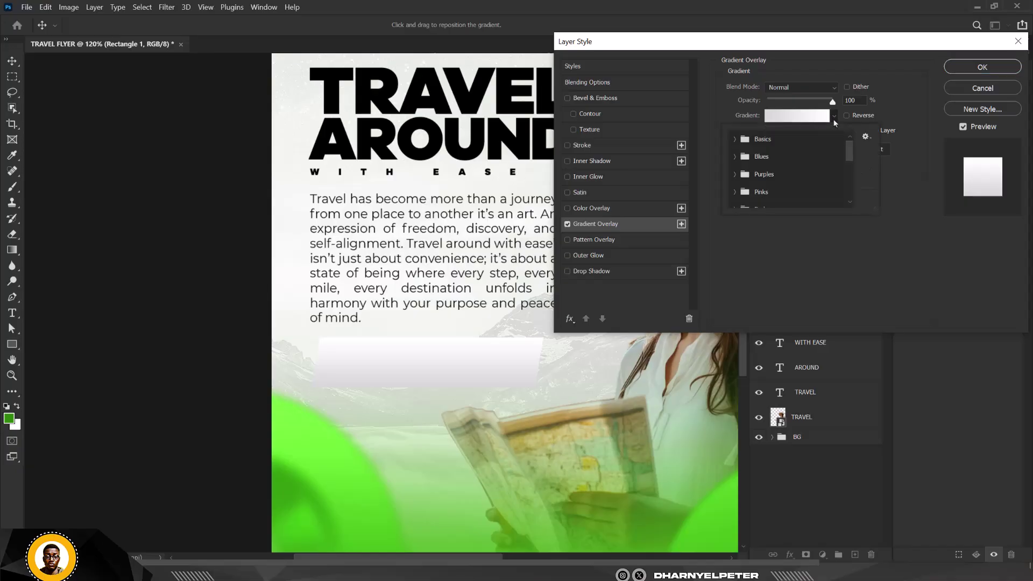
click(743, 141)
click(749, 157)
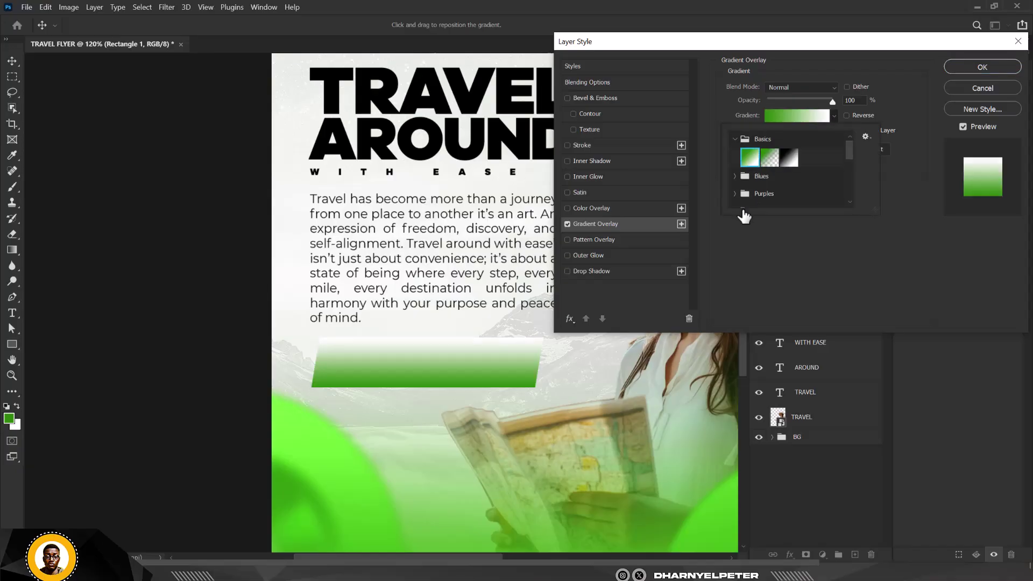
click(915, 93)
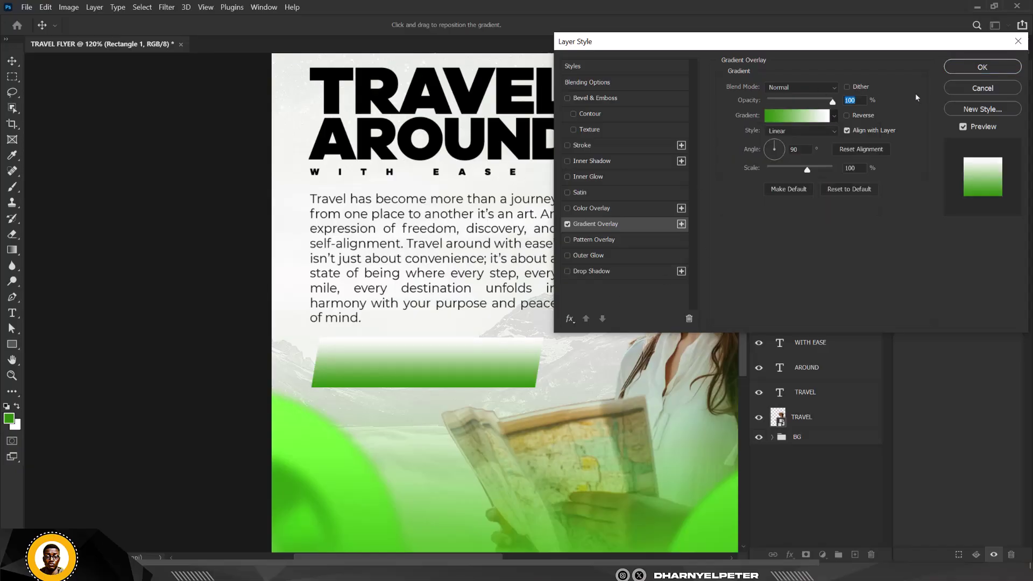
Change the overlay gradient's white end stop to dark green #102f00
click(812, 117)
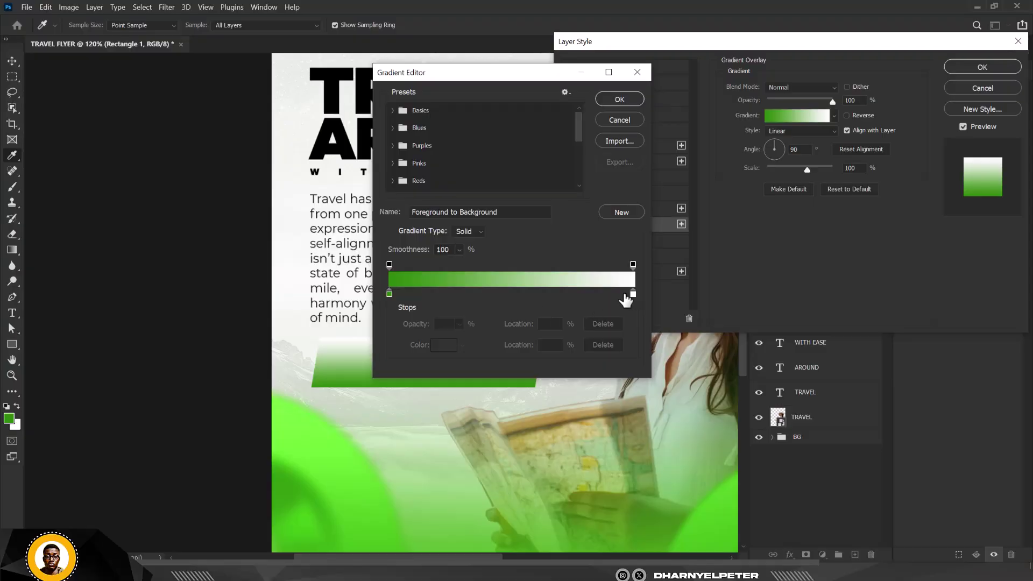
click(633, 293)
click(444, 345)
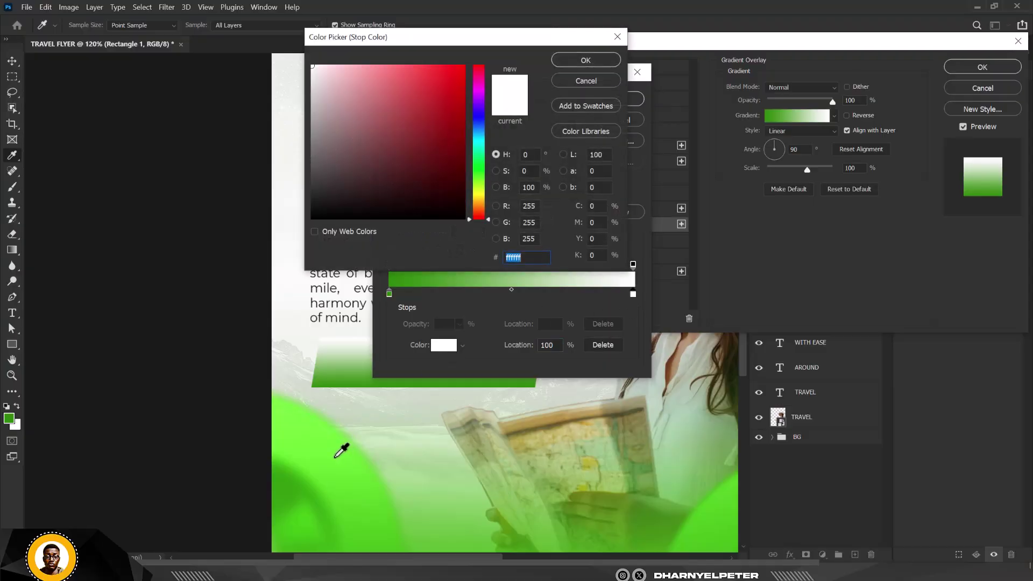
click(341, 445)
text(102f00)
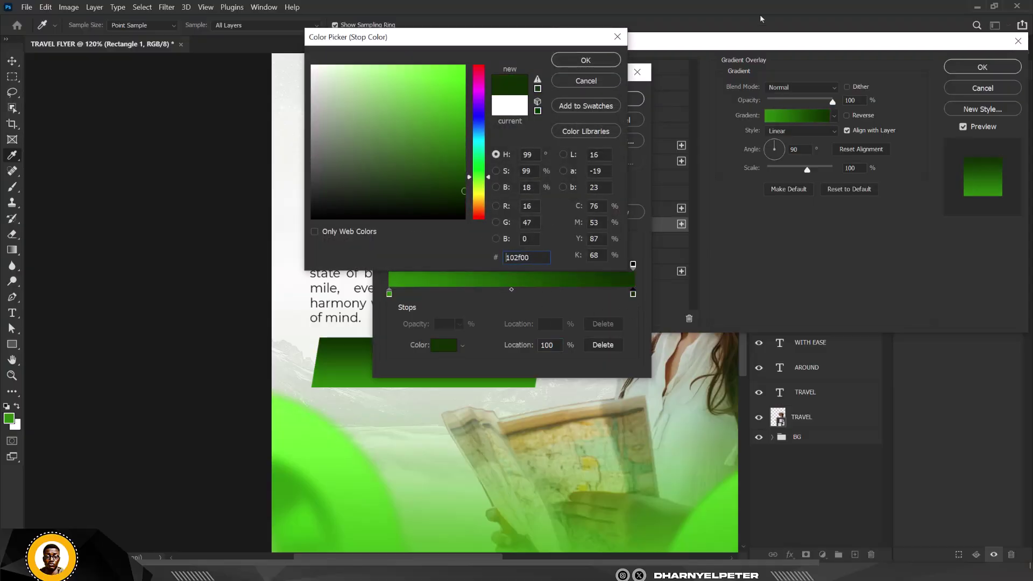
click(596, 66)
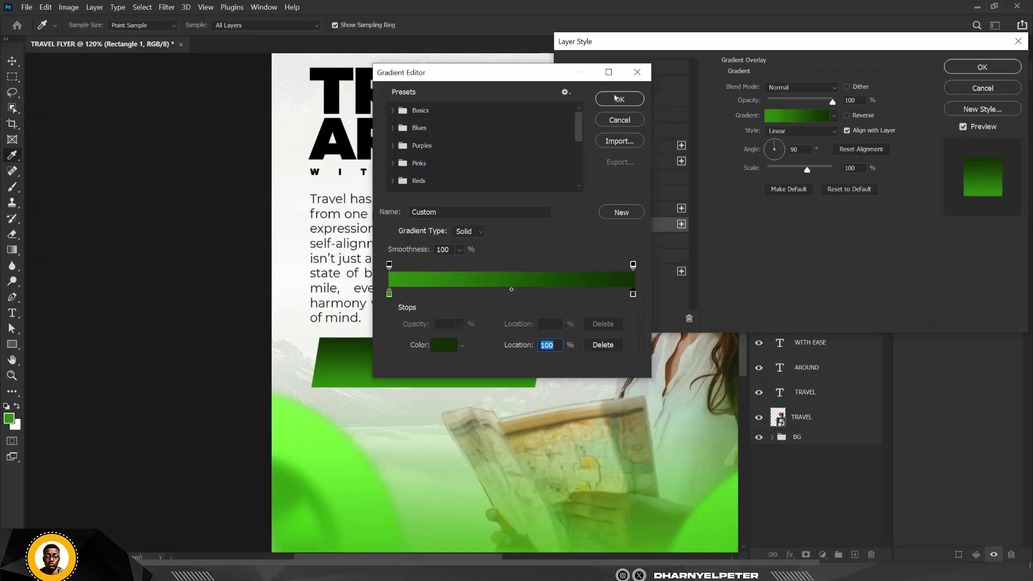
click(620, 100)
Set the gradient overlay's angle to -15° and shift the gradient toward the shape's dark end, applying the layer style
click(783, 146)
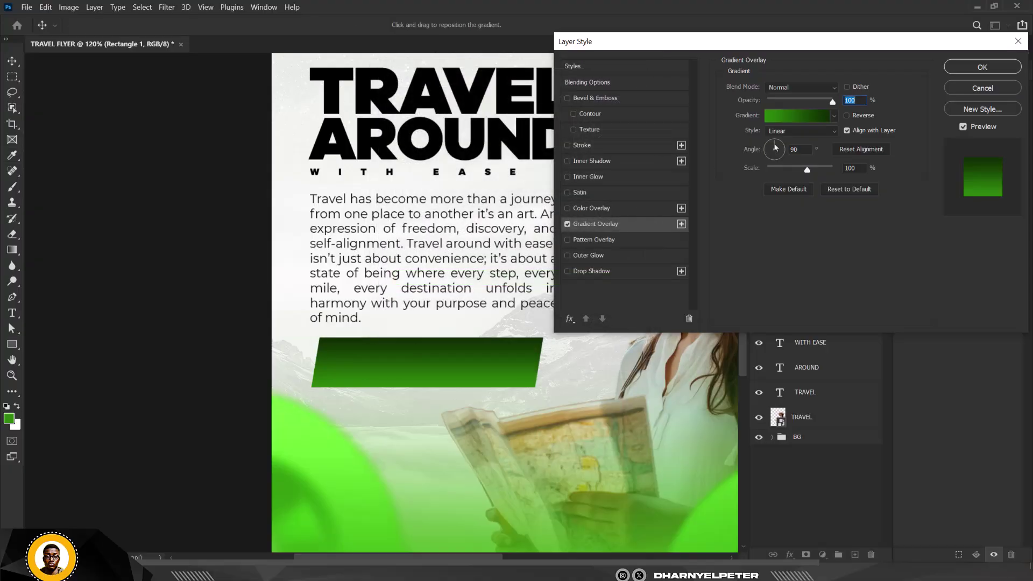
click(784, 153)
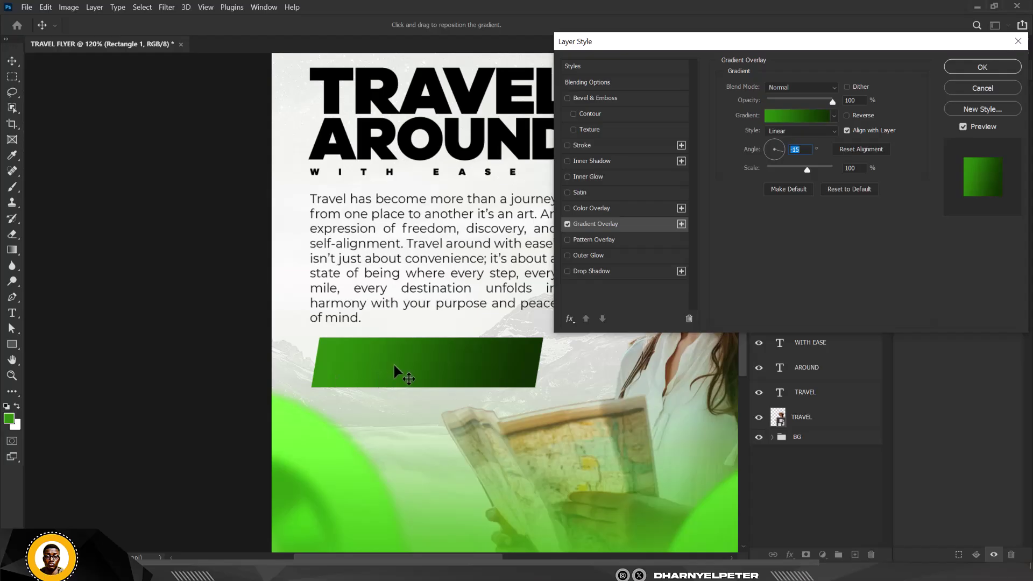
drag(411, 363, 457, 367)
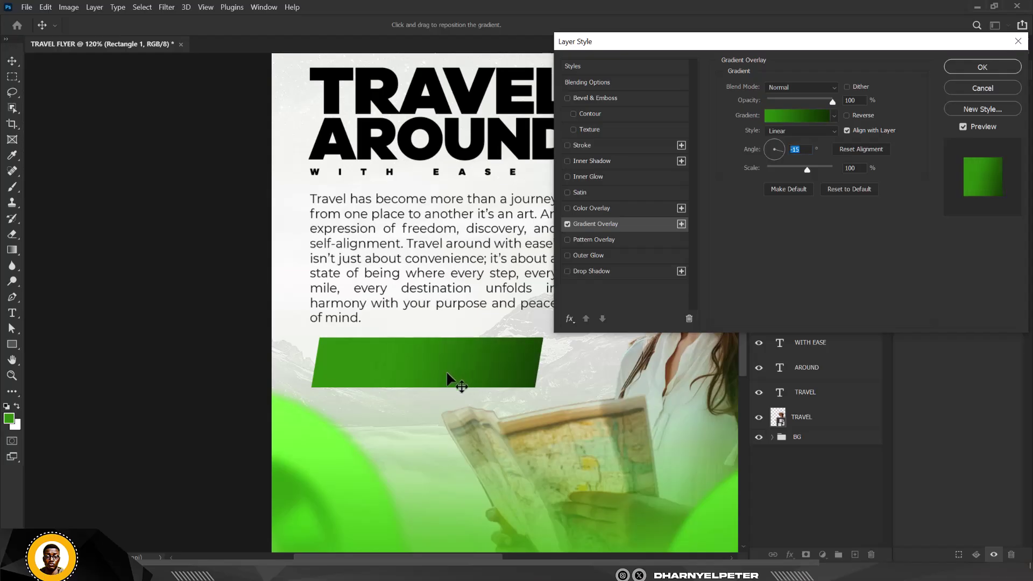
click(971, 69)
Add white 6 pt text "BOOK NOW" below the green button shape, in Montserrat ExtraBold Italic
scroll(393, 302, down, 4)
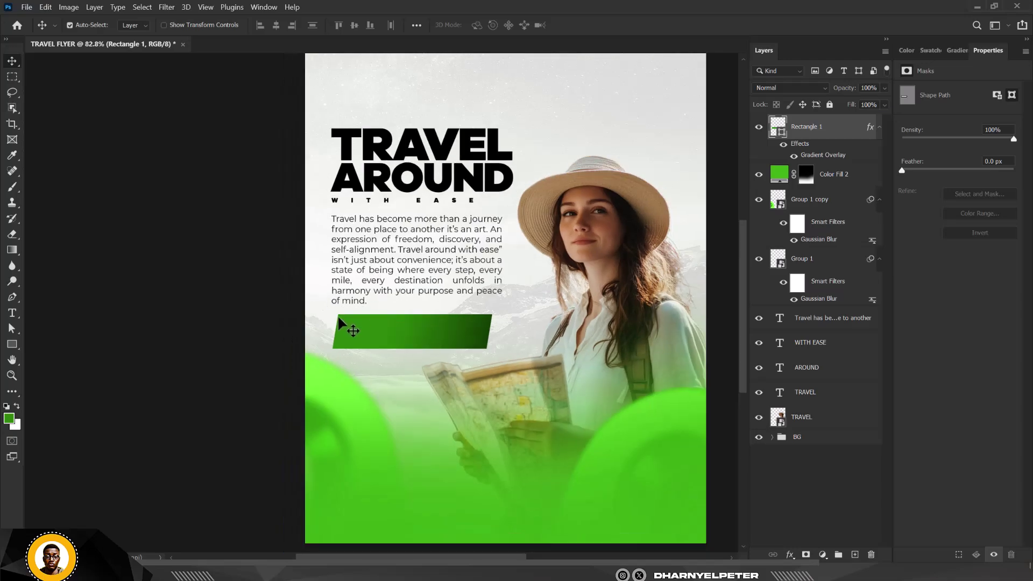
scroll(342, 320, up, 2)
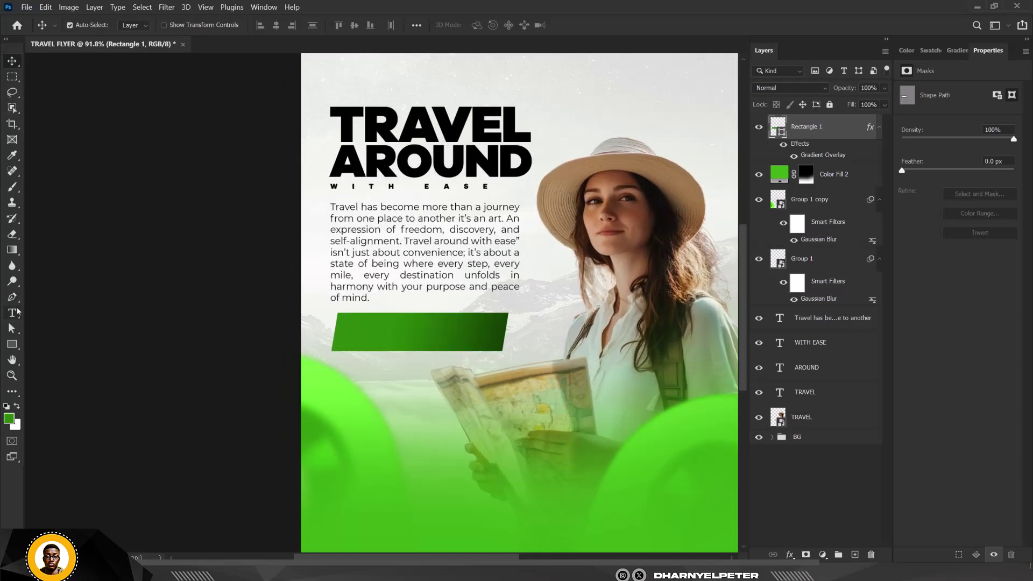
click(17, 311)
click(385, 403)
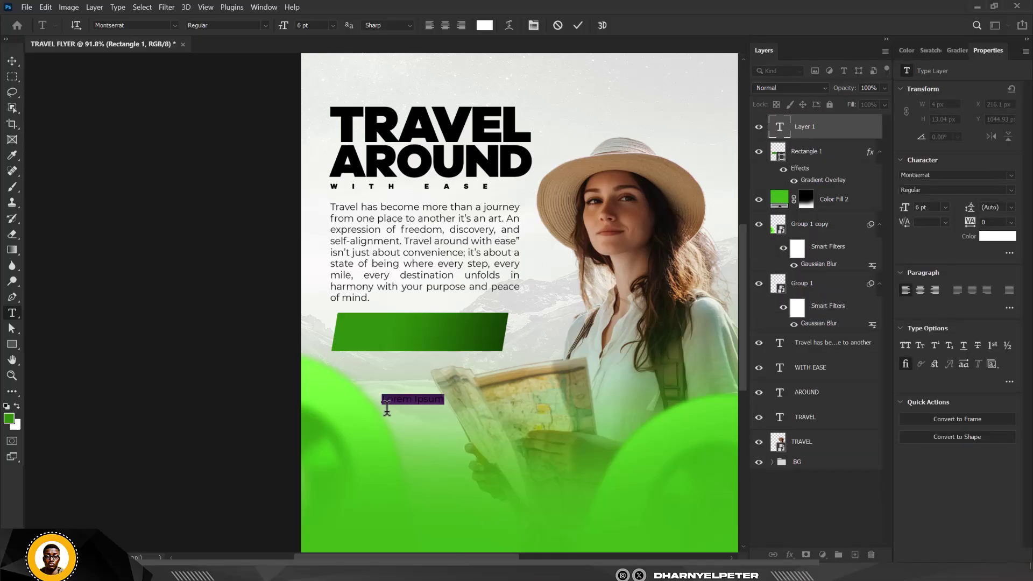
click(387, 402)
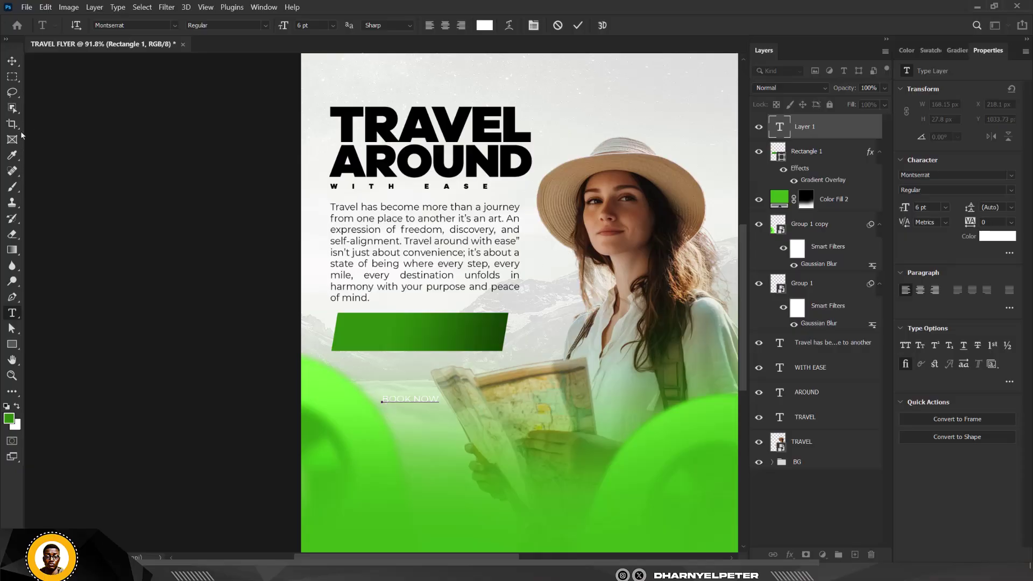
click(12, 61)
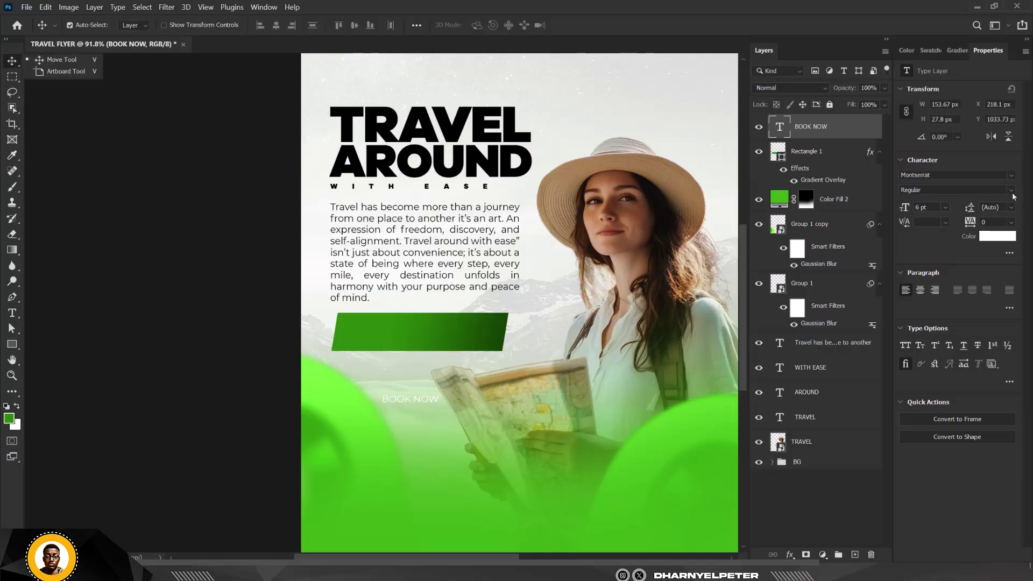
click(1012, 190)
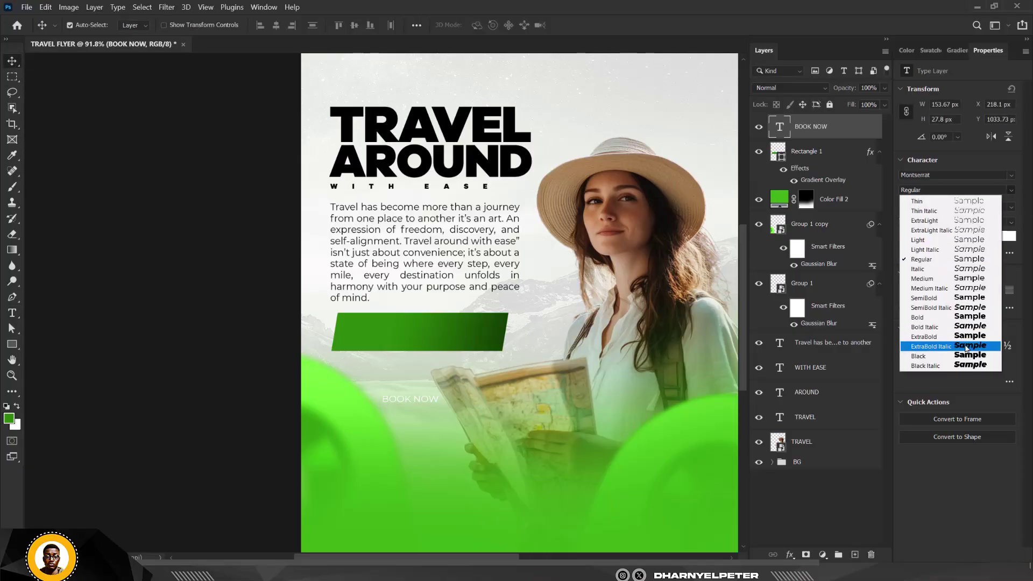
click(931, 346)
Move the BOOK NOW text onto the green button and scale it up to about 330 px wide
drag(413, 404, 511, 297)
key(ctrl+t)
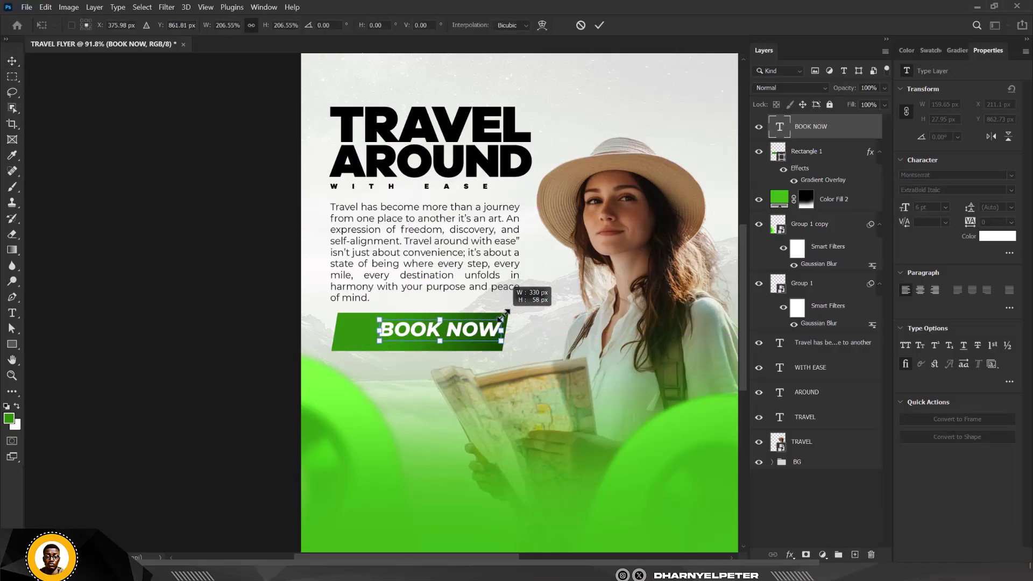
drag(460, 336, 447, 337)
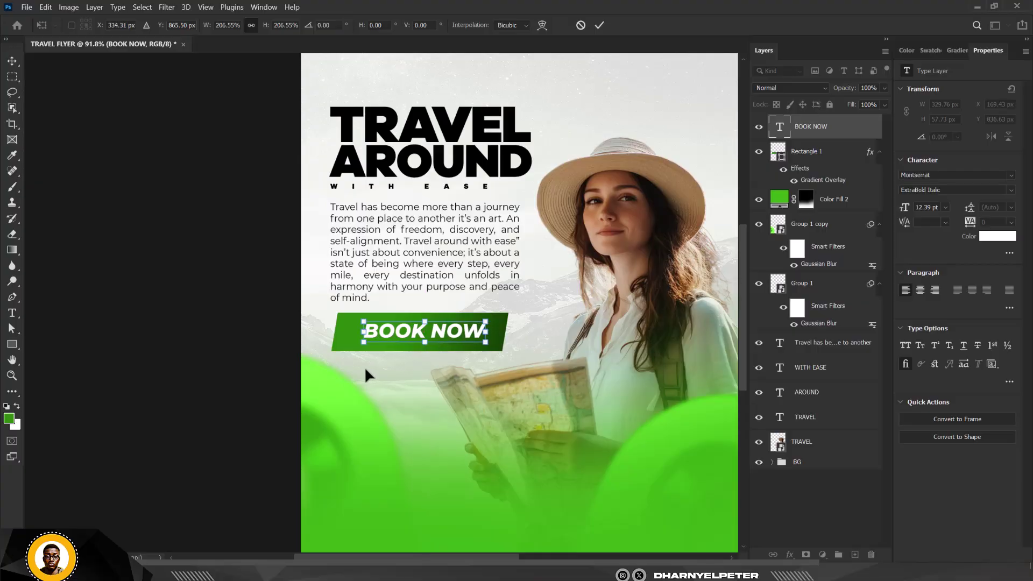
key(Return)
Draw a white circle about 30 px in diameter on the green button, just before the BOOK NOW text
scroll(339, 323, up, 2)
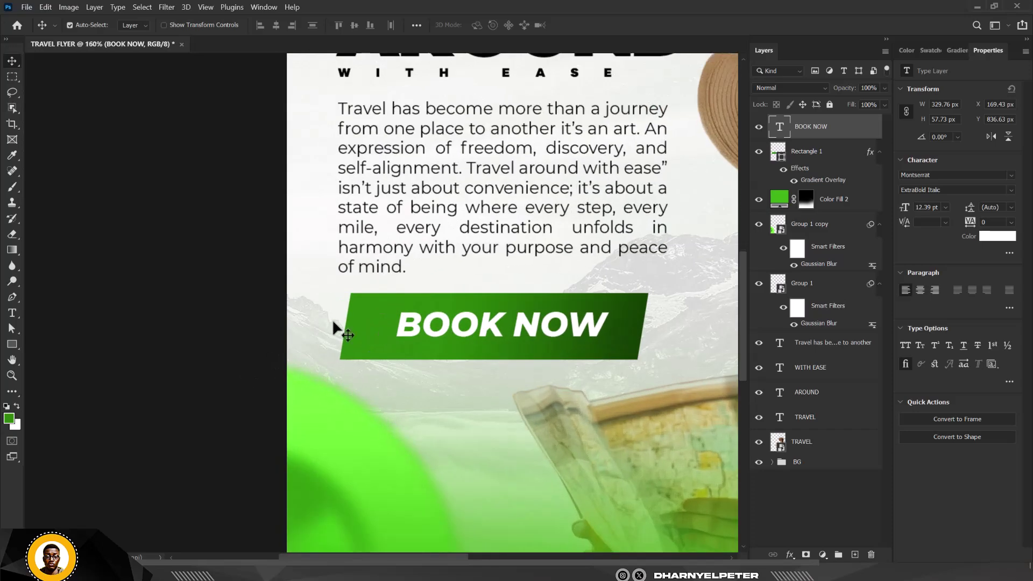
scroll(344, 323, up, 4)
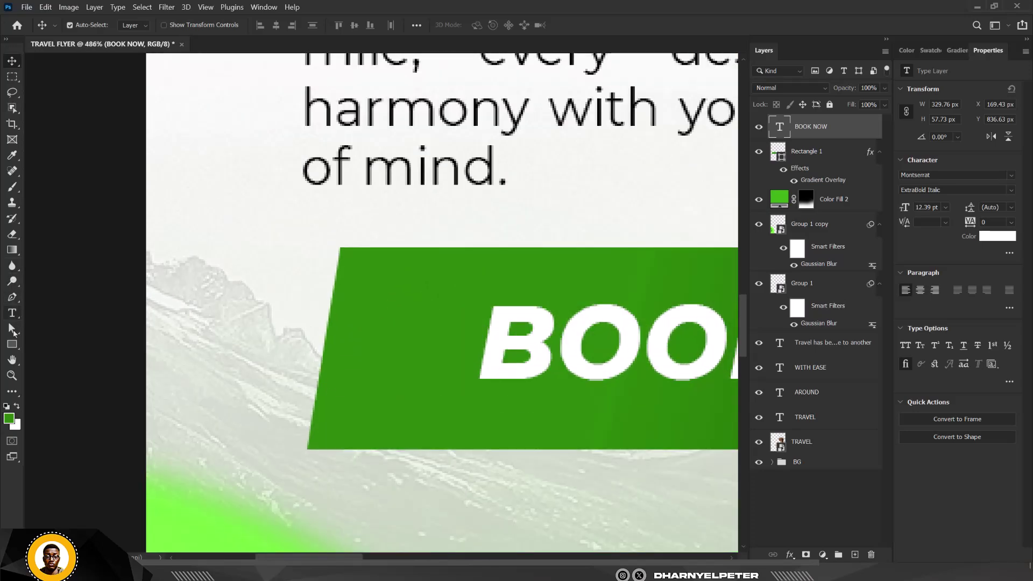
right_click(11, 349)
click(59, 355)
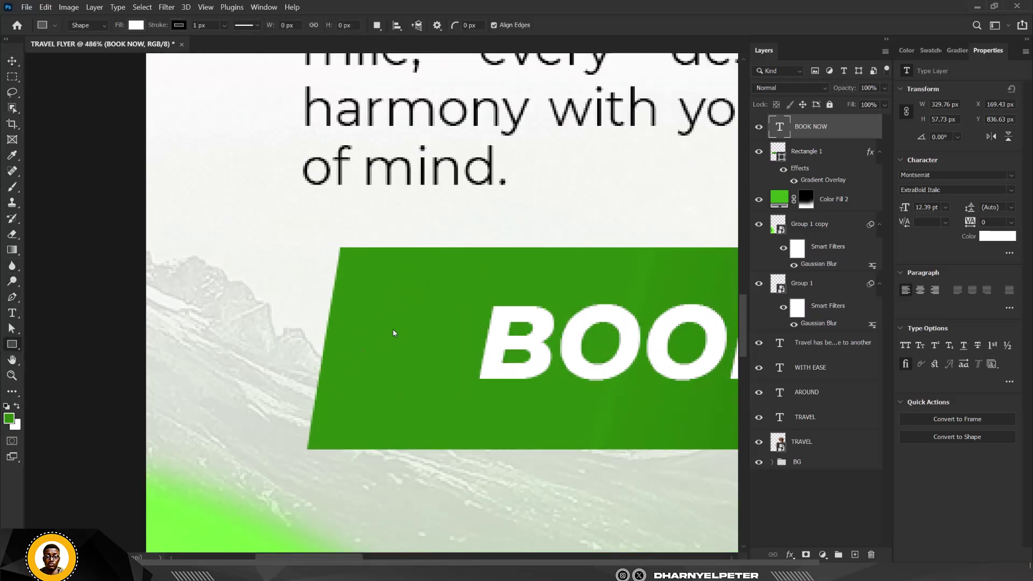
drag(375, 318, 432, 376)
key(v)
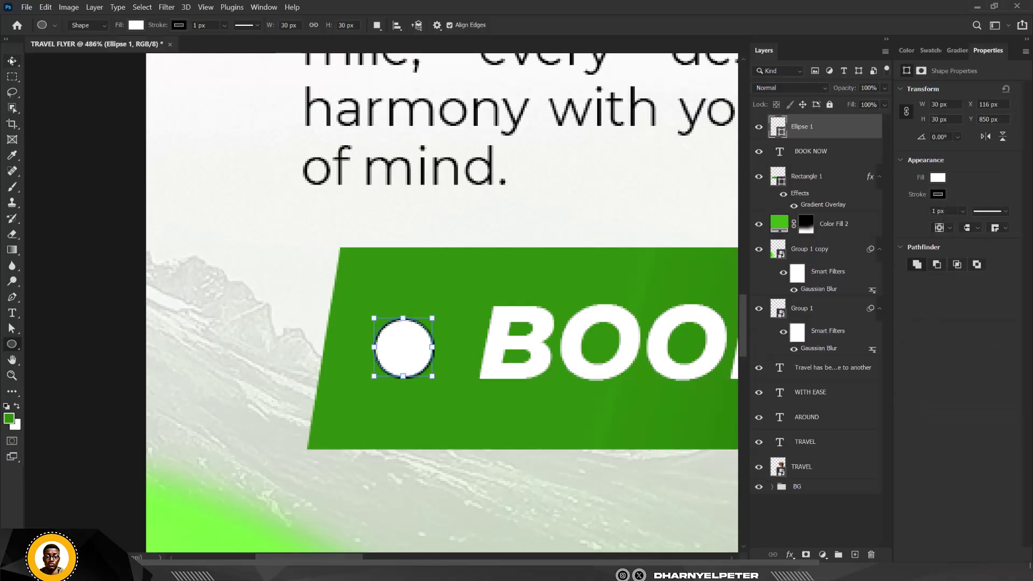
Move the white circle to about X 113, Y 847 px and set its stroke to none
drag(410, 334, 392, 336)
click(939, 194)
click(871, 216)
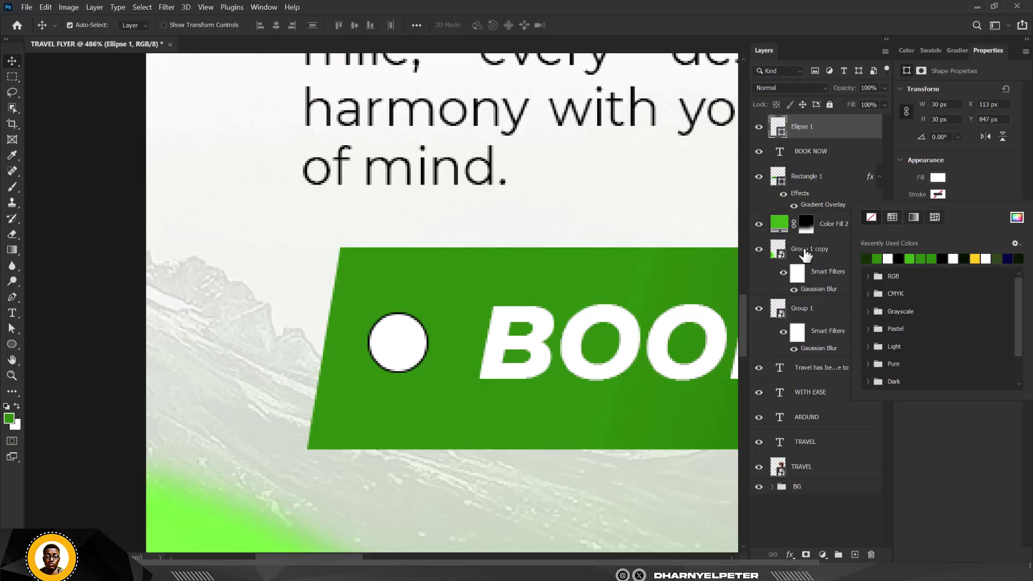
click(461, 233)
Examine the whole flyer's layout, checking the headline, body copy and BOOK NOW button against the background
scroll(386, 342, down, 1)
scroll(385, 340, down, 10)
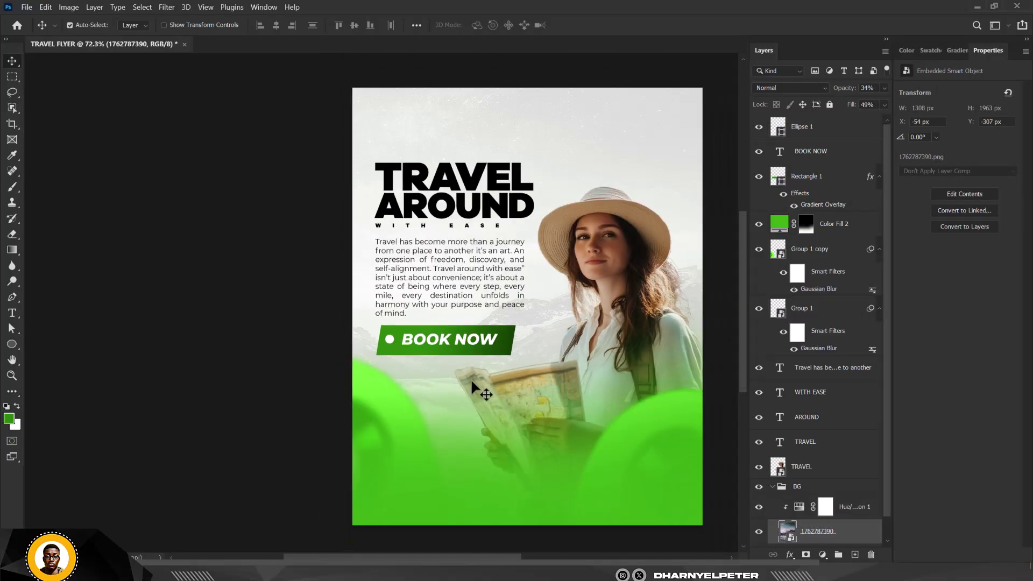
scroll(464, 339, down, 3)
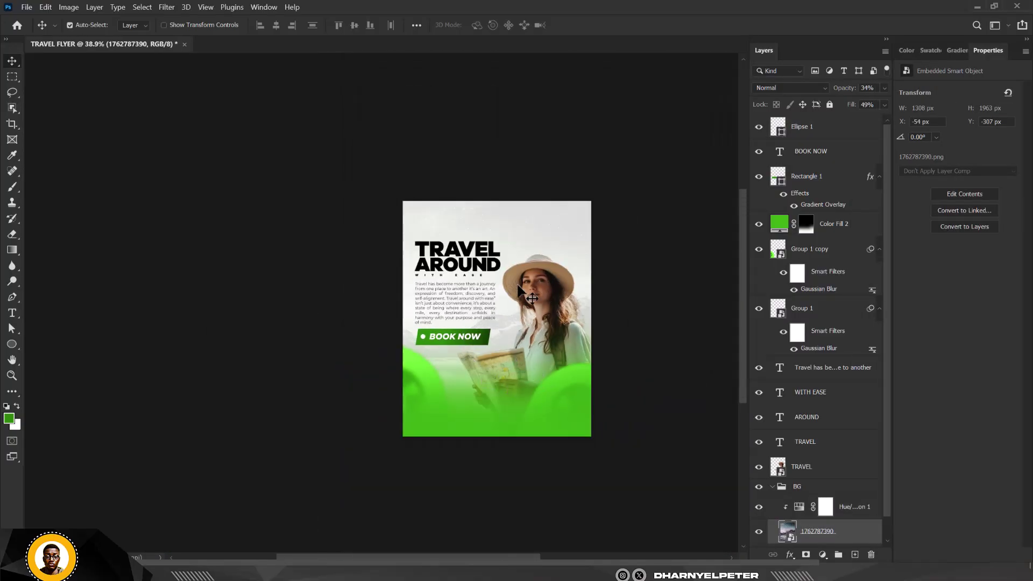
scroll(517, 290, up, 3)
scroll(470, 285, down, 1)
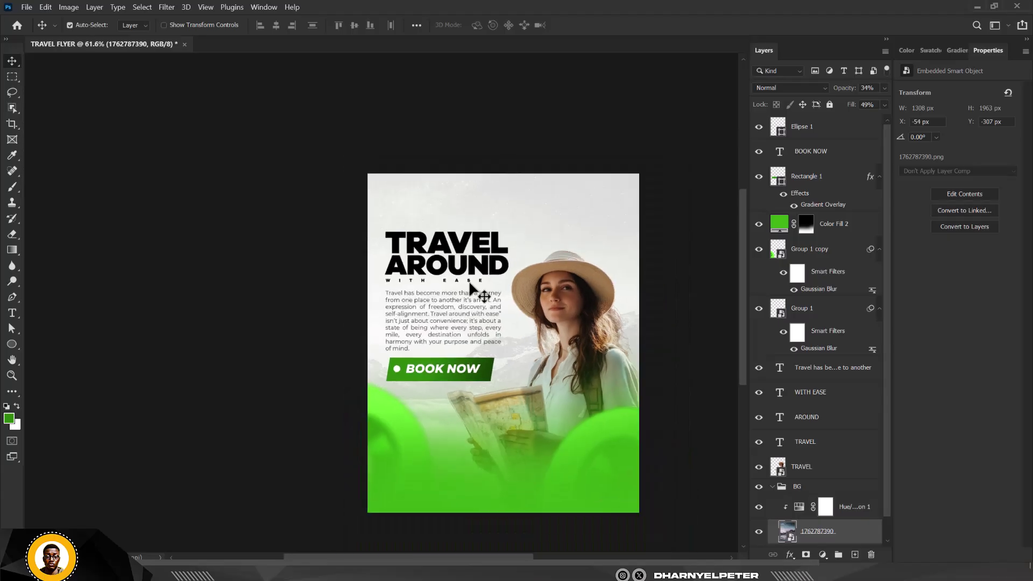
scroll(473, 312, down, 2)
scroll(483, 322, up, 2)
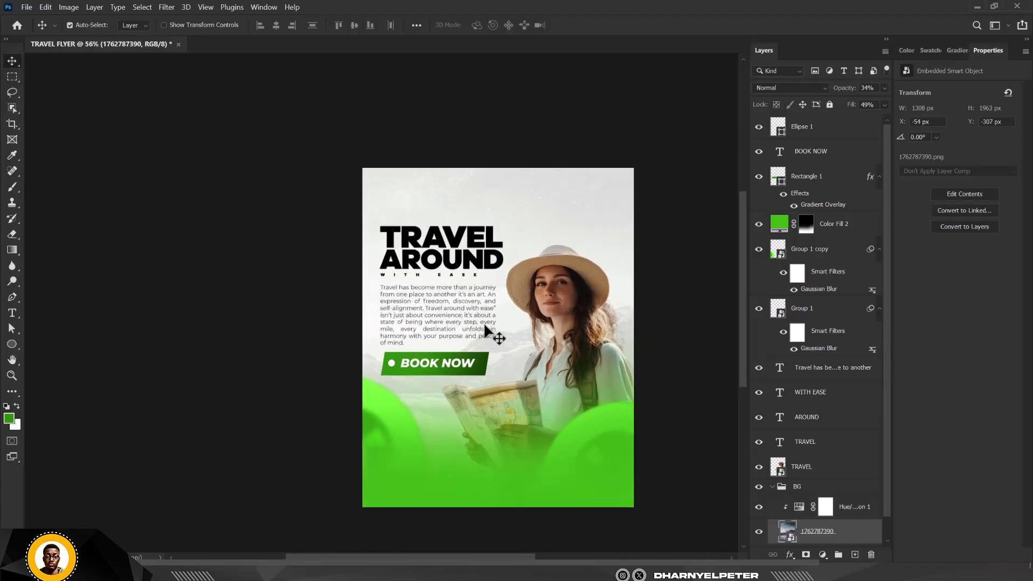
scroll(483, 322, up, 1)
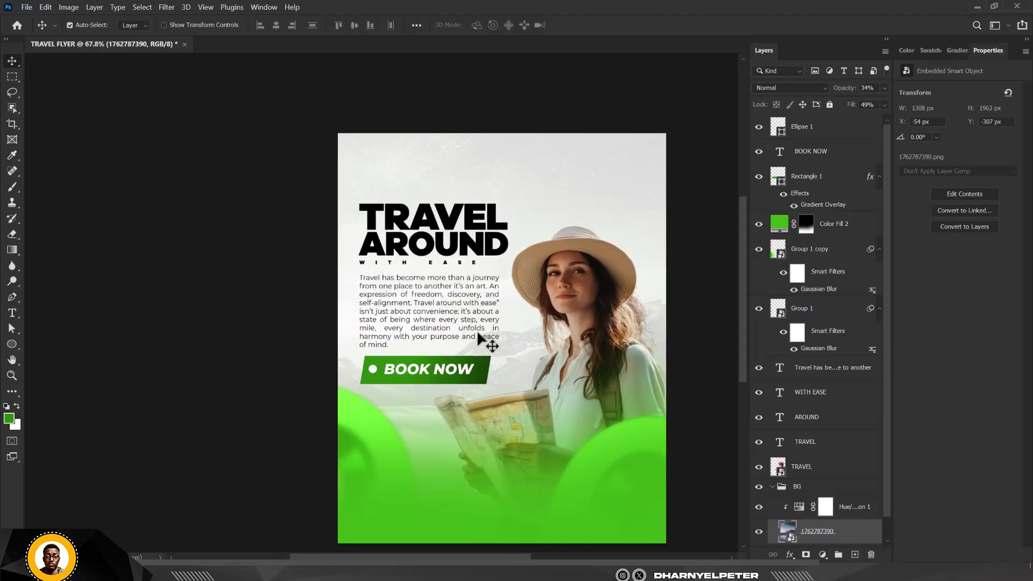
scroll(476, 331, down, 1)
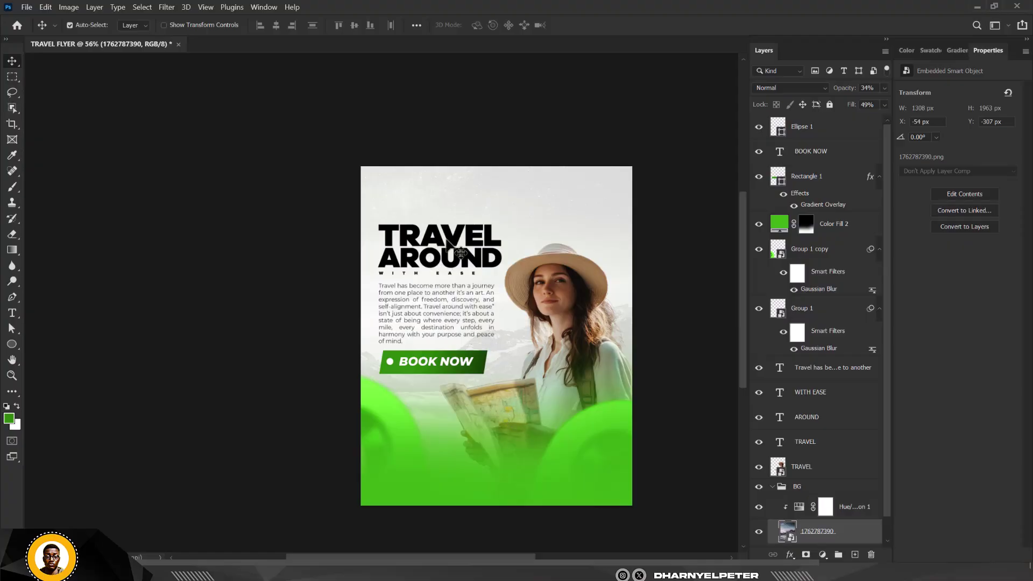
scroll(450, 240, down, 1)
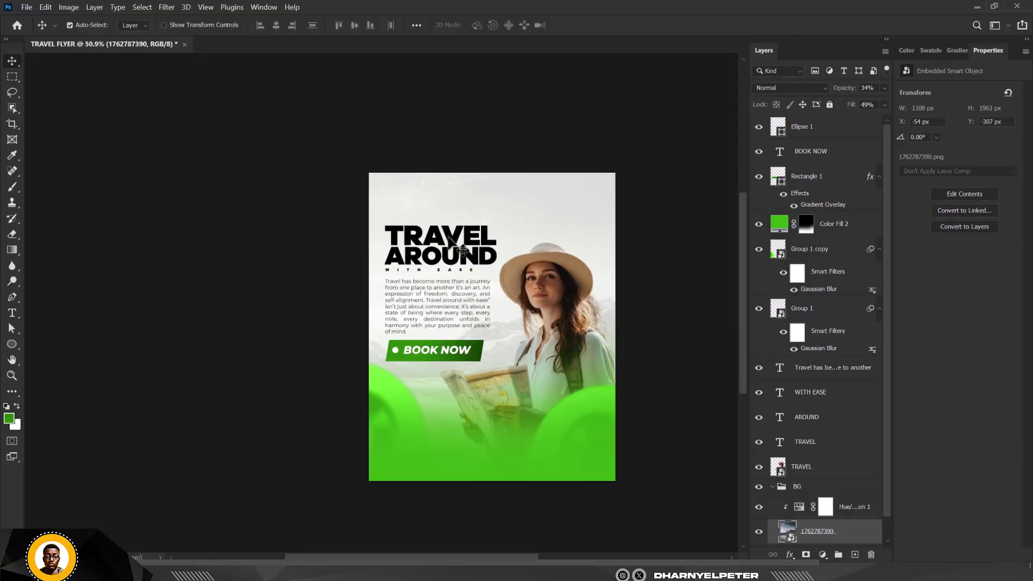
Brush soft white across the flyer's top edge with the 1200 px brush on a new layer, and place that layer just above the BG group
scroll(450, 240, up, 2)
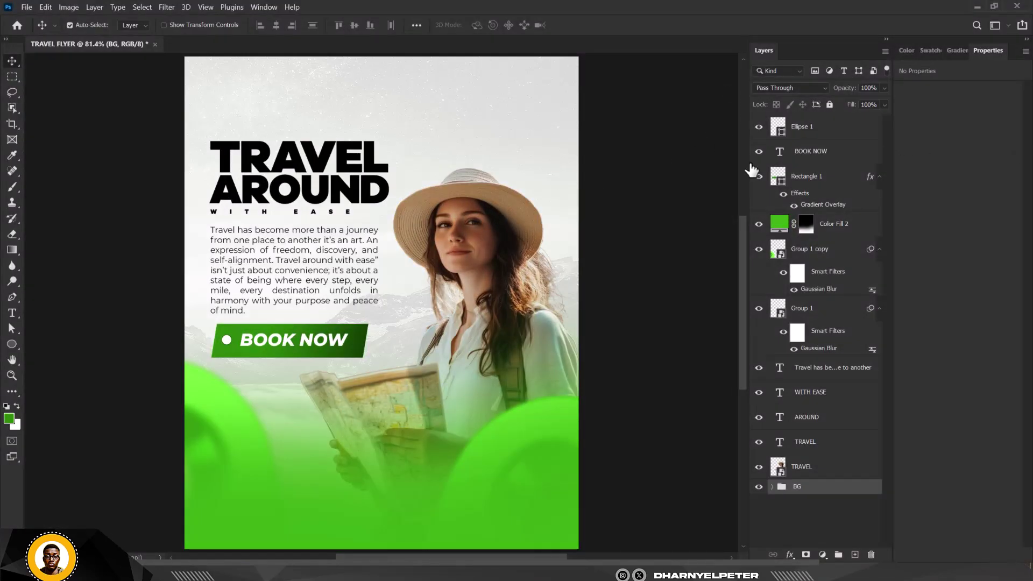
click(852, 130)
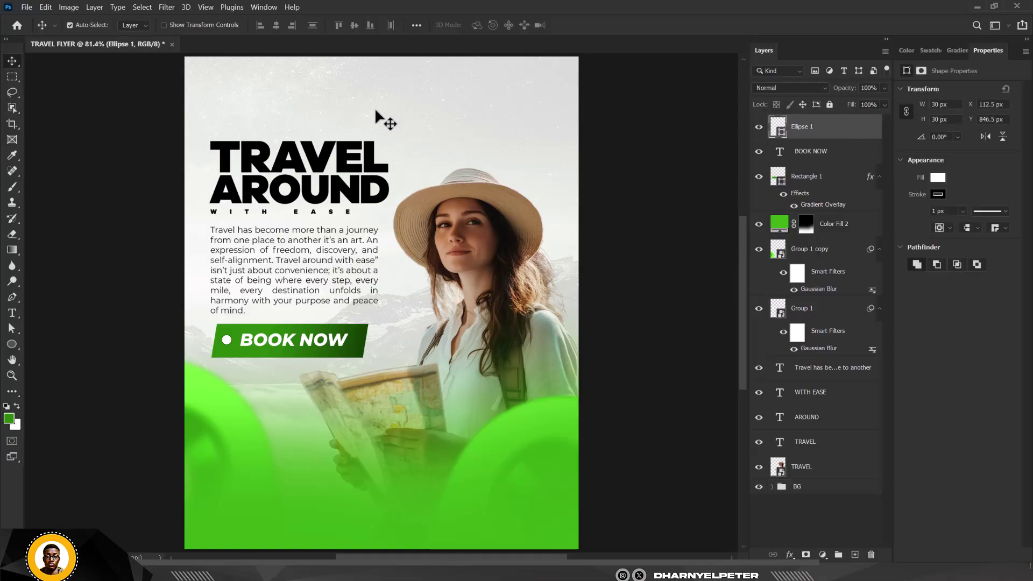
key(ctrl)
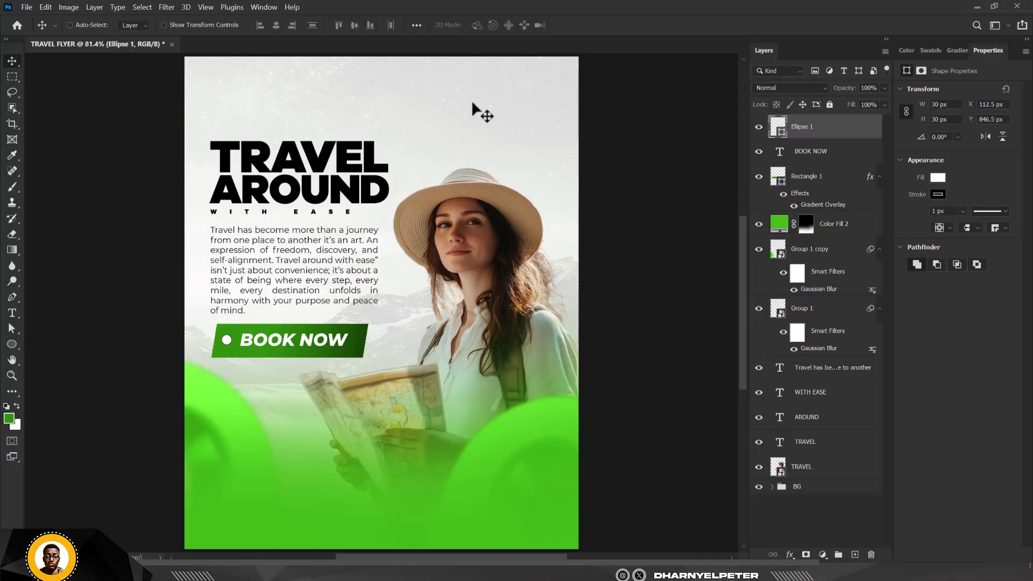
scroll(483, 144, down, 2)
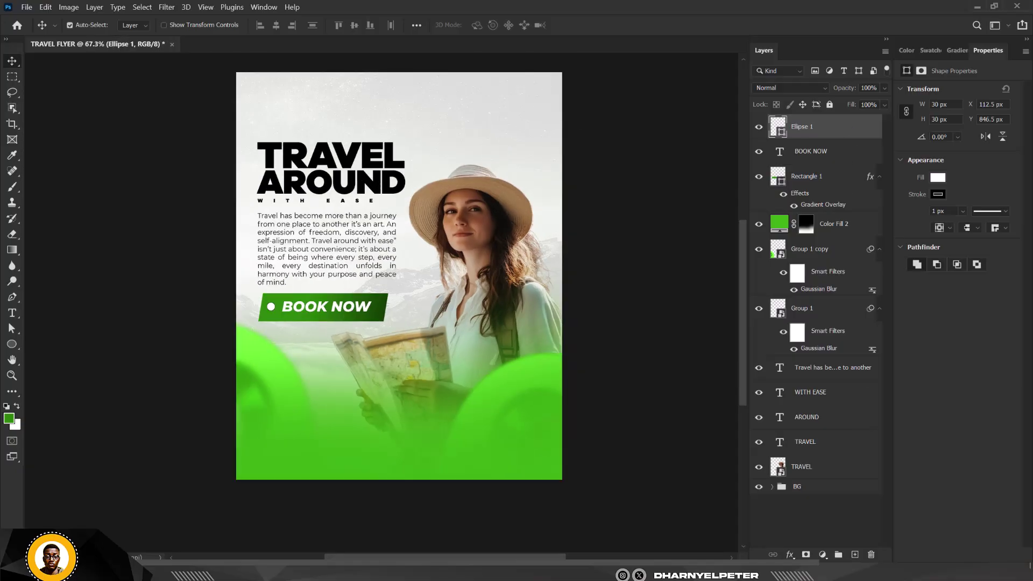
click(855, 555)
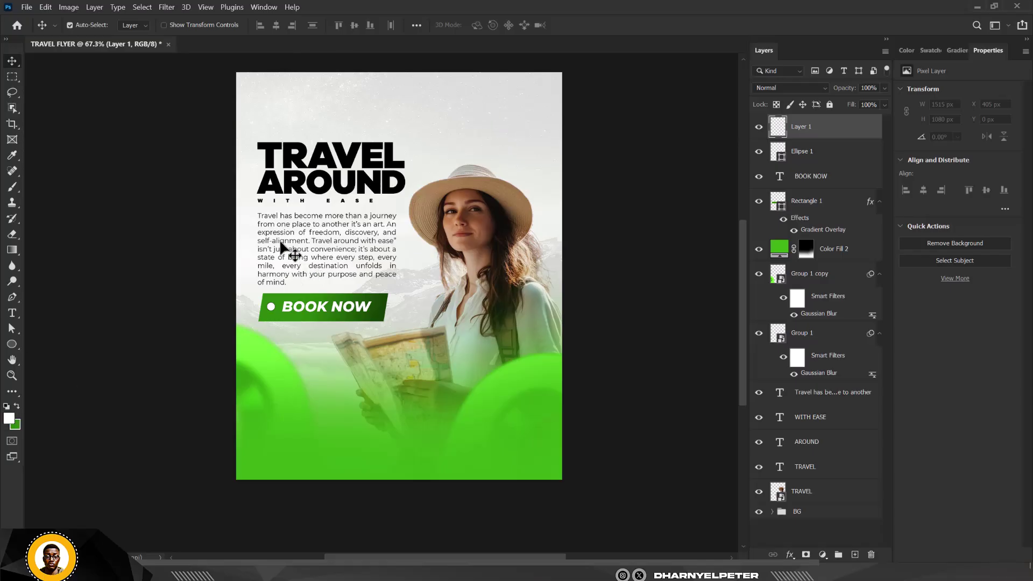
key(b)
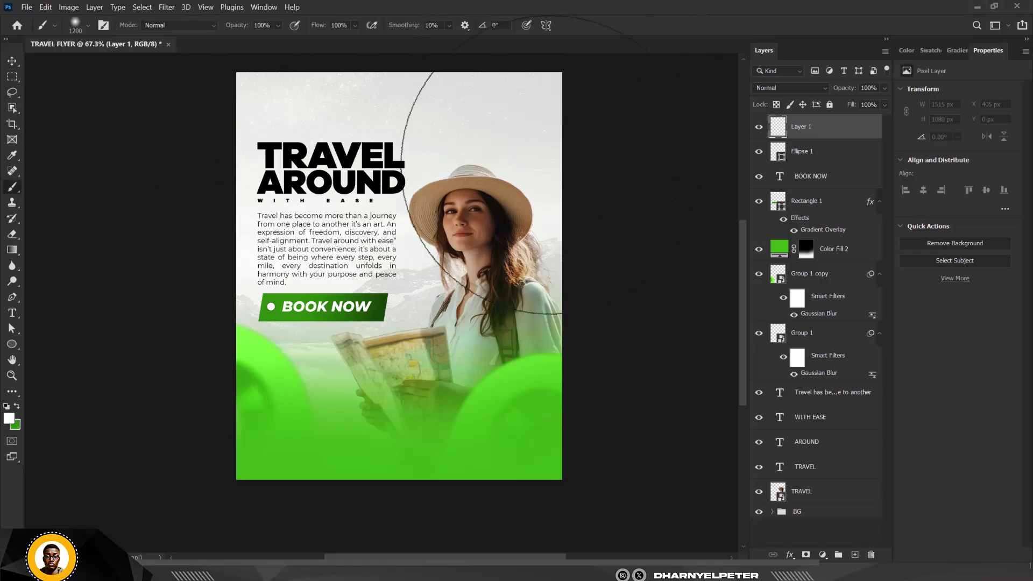
scroll(519, 298, down, 3)
drag(573, 98, 254, 97)
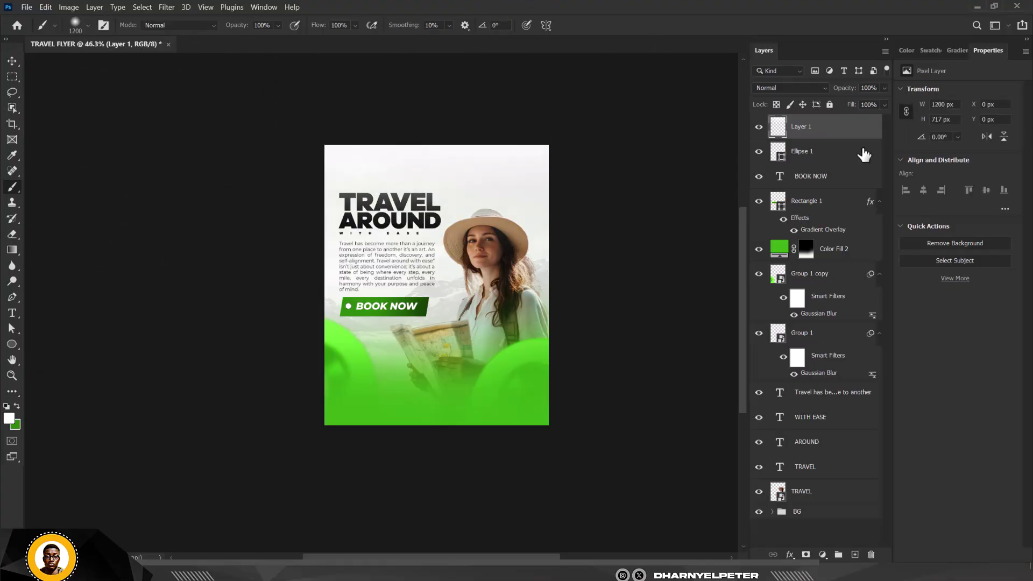
mouse_move(836, 135)
mouse_down()
mouse_move(829, 398)
mouse_move(814, 494)
mouse_up()
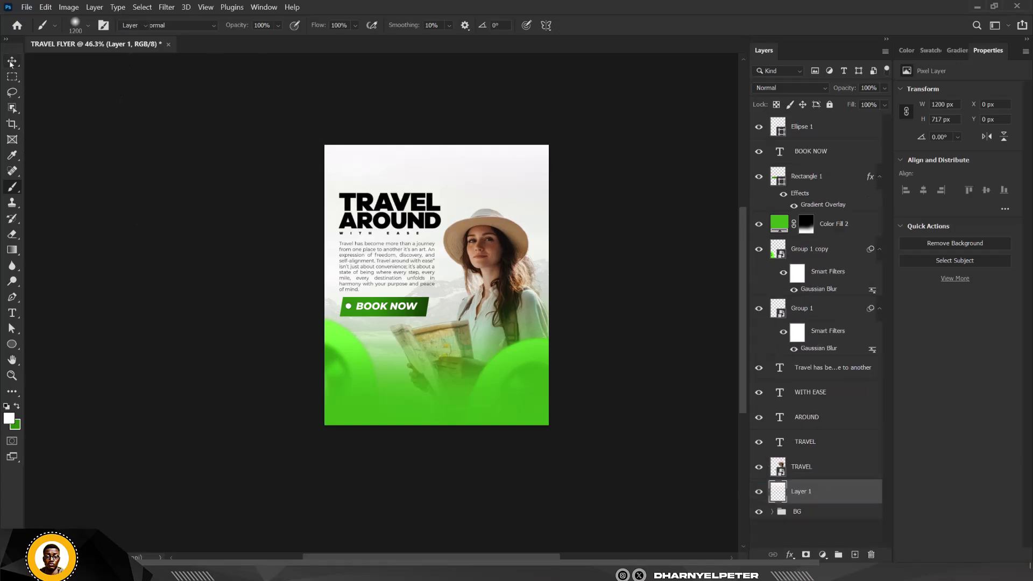
click(11, 61)
Place the Frost logo from the TRAVEL THE WORLD folder in the flyer's upper-right corner, scaled to 43.51% (about 228 x 64 px)
click(842, 130)
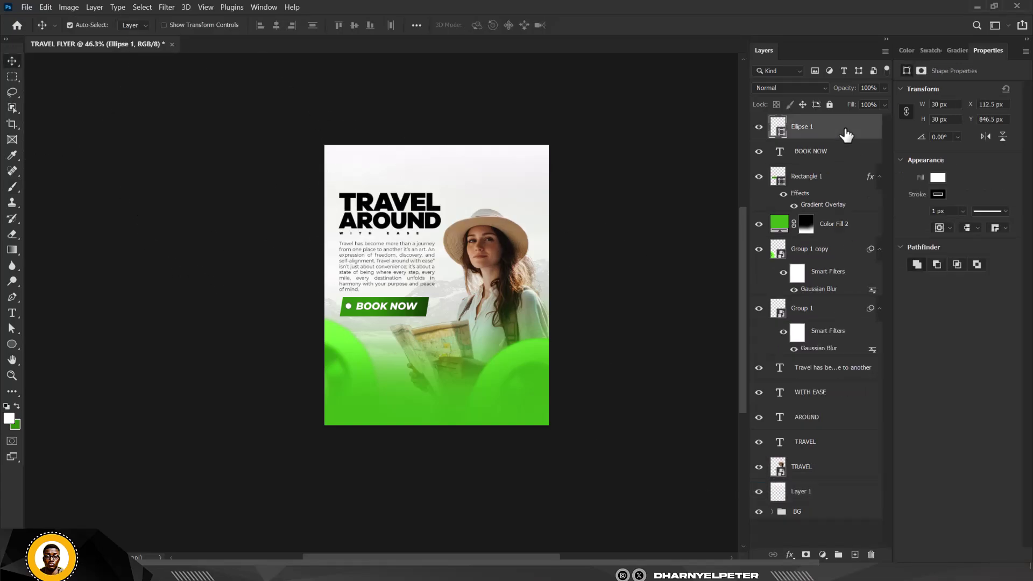
scroll(505, 214, up, 2)
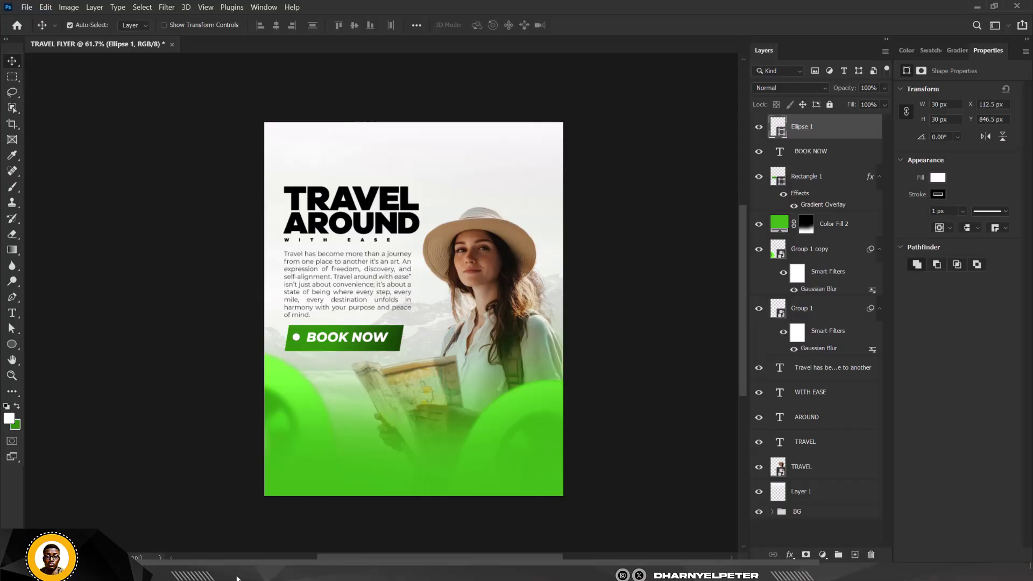
mouse_move(237, 577)
click(351, 531)
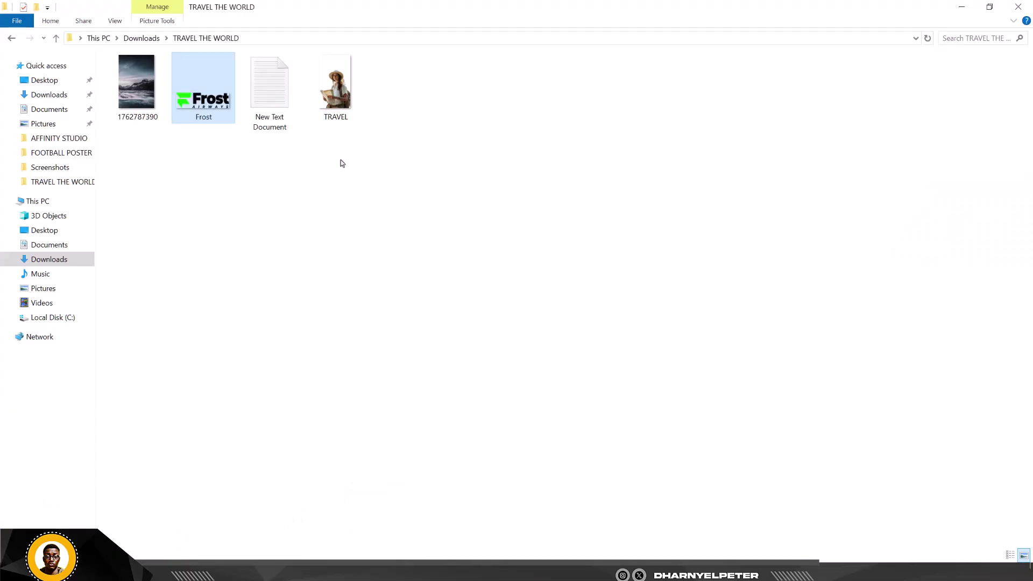
drag(193, 85, 501, 168)
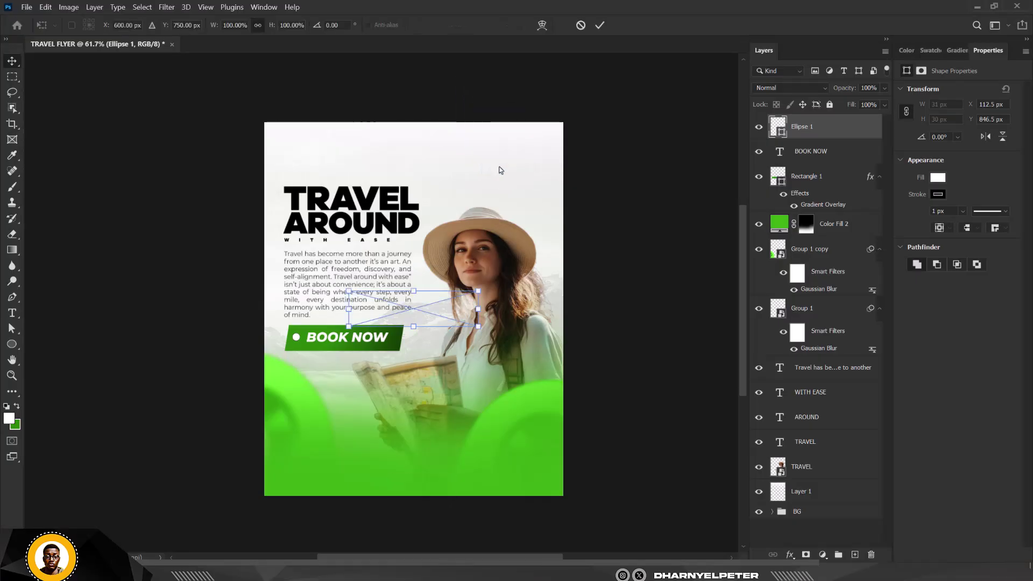
drag(456, 320, 518, 167)
drag(413, 174, 517, 154)
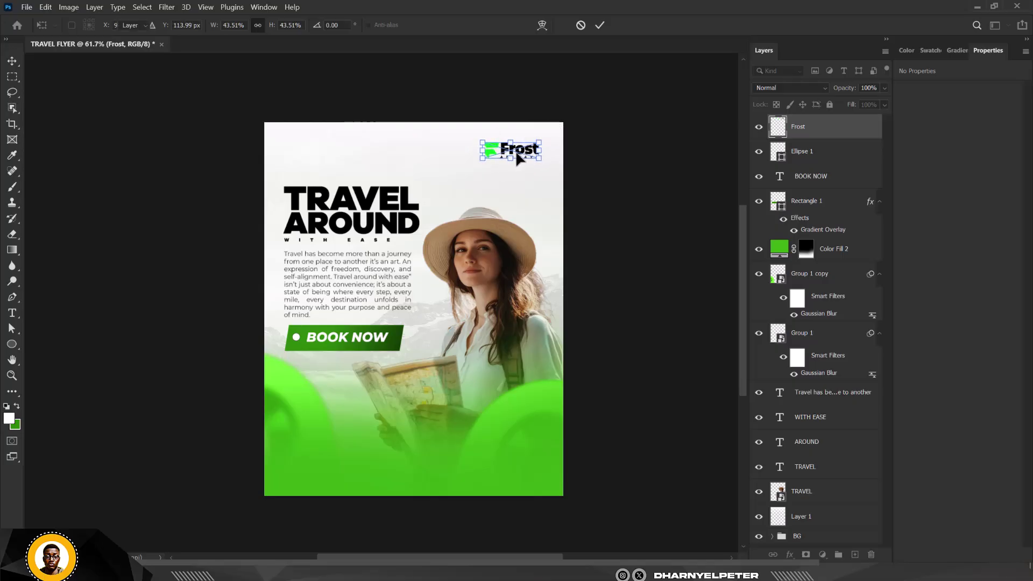
key(Return)
Recolour the TRAVEL and AROUND headline text dark green, #162909
scroll(524, 172, down, 1)
scroll(495, 156, up, 1)
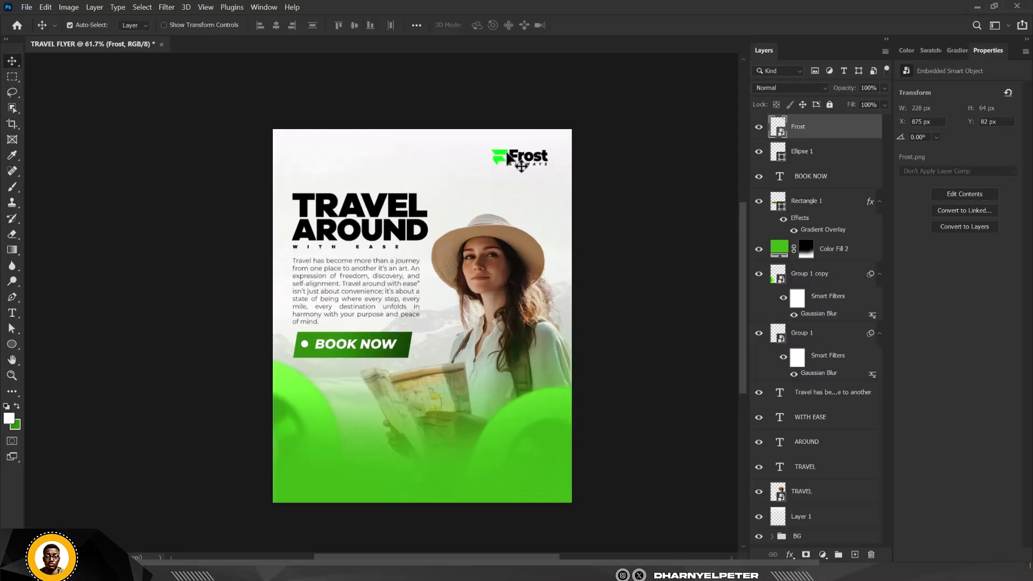
scroll(508, 155, up, 1)
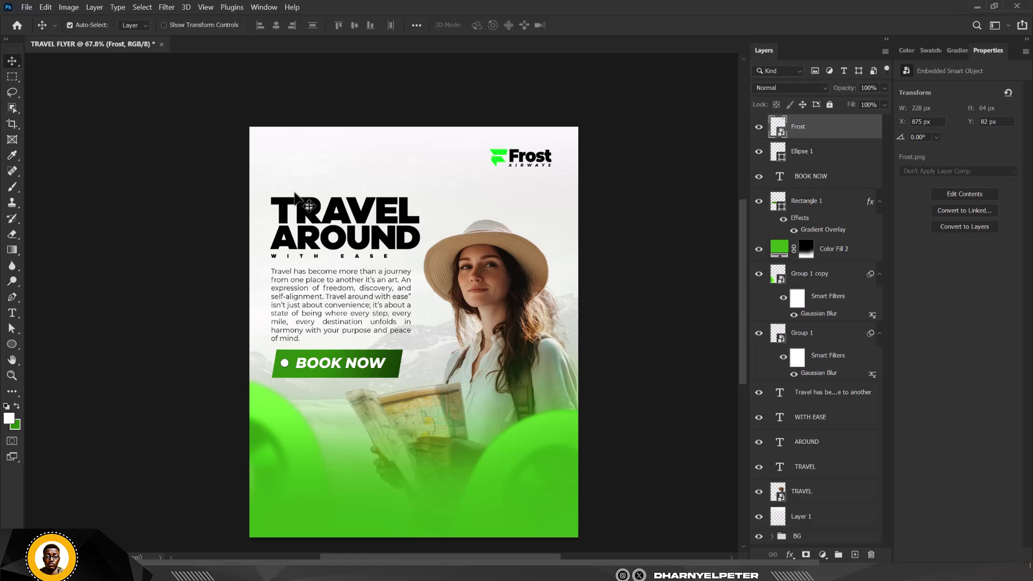
scroll(314, 222, up, 2)
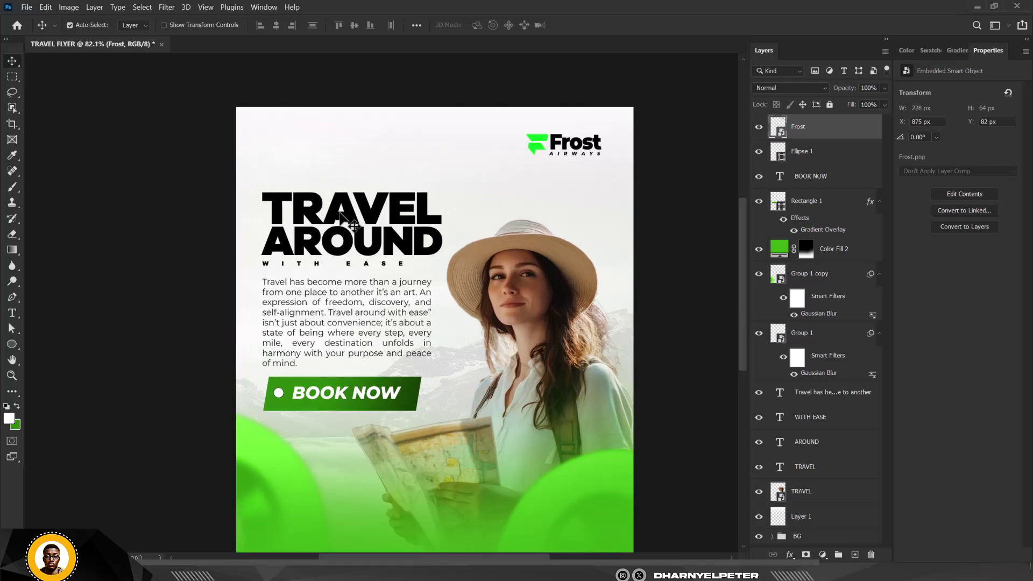
click(340, 213)
shift+click(375, 257)
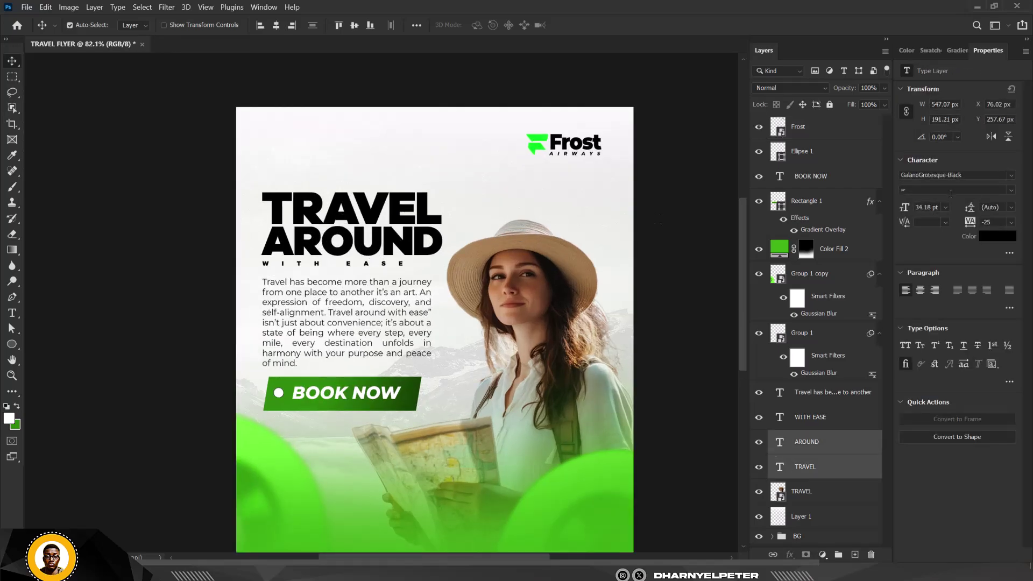
click(987, 240)
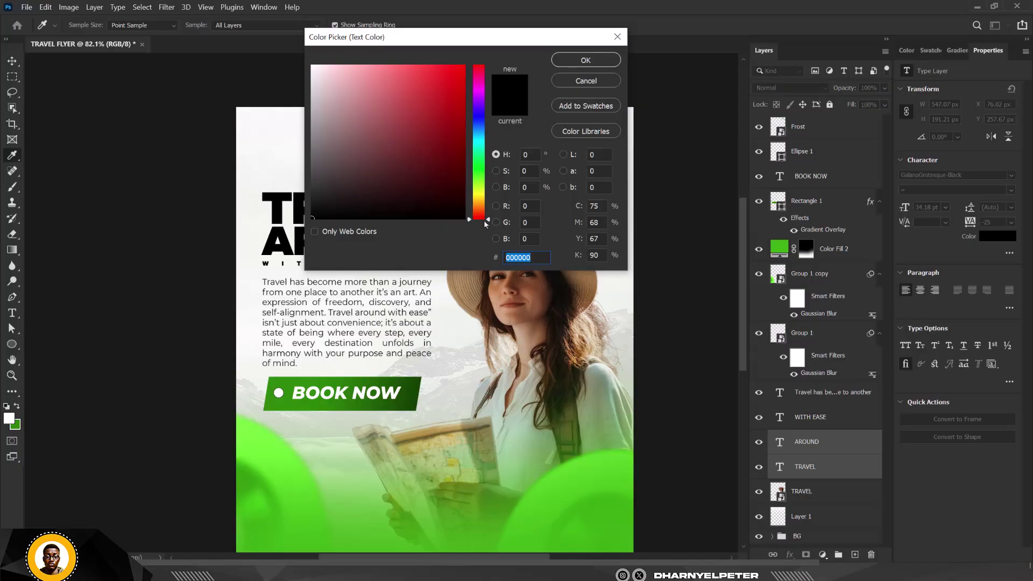
click(488, 180)
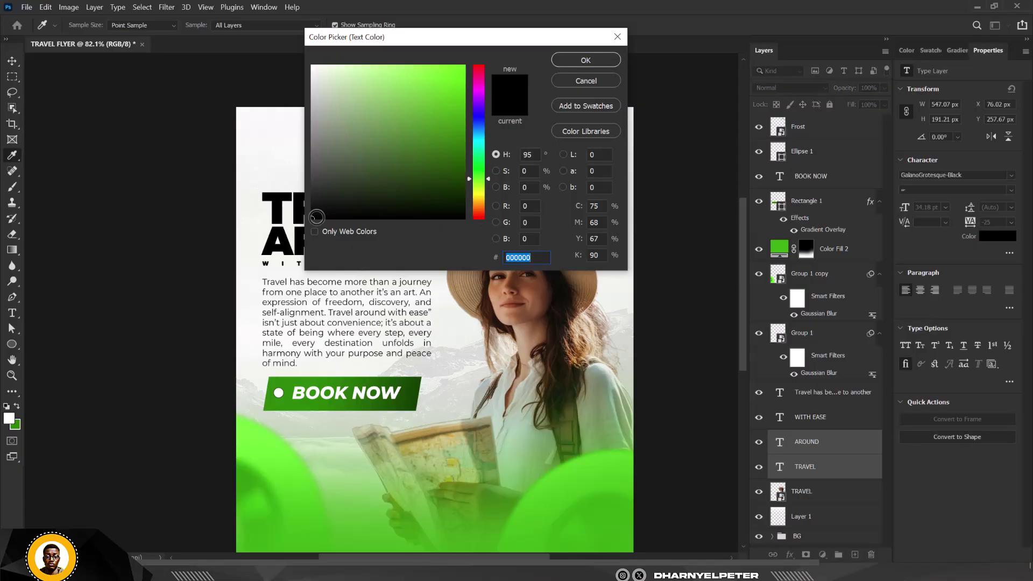
click(346, 203)
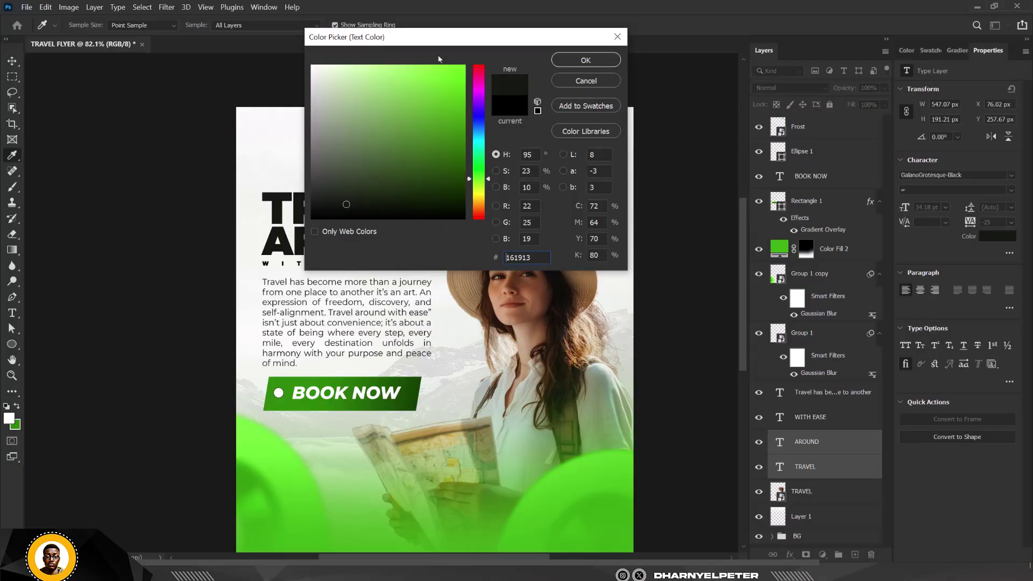
drag(445, 41, 725, 45)
click(625, 205)
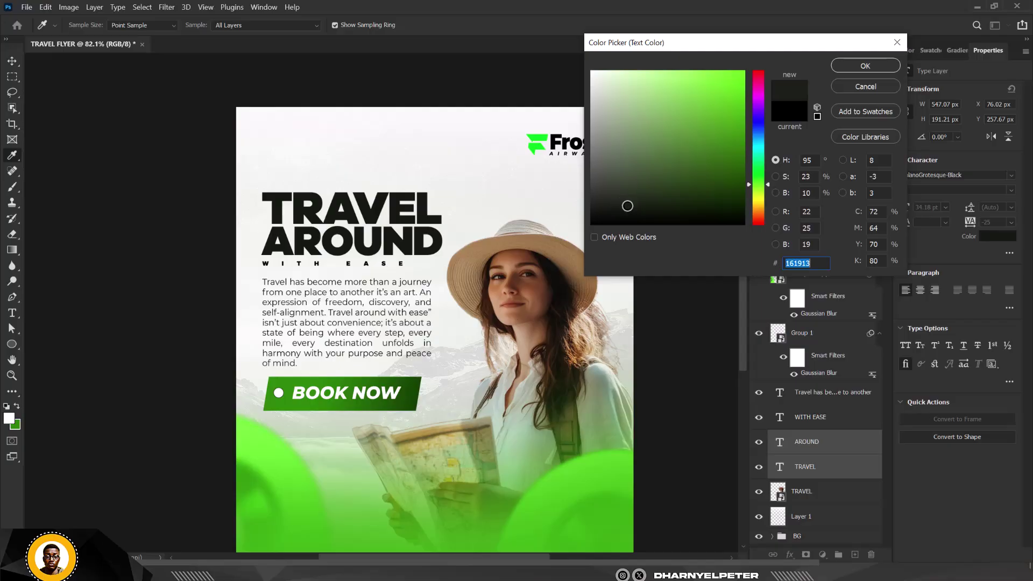
drag(678, 204, 713, 197)
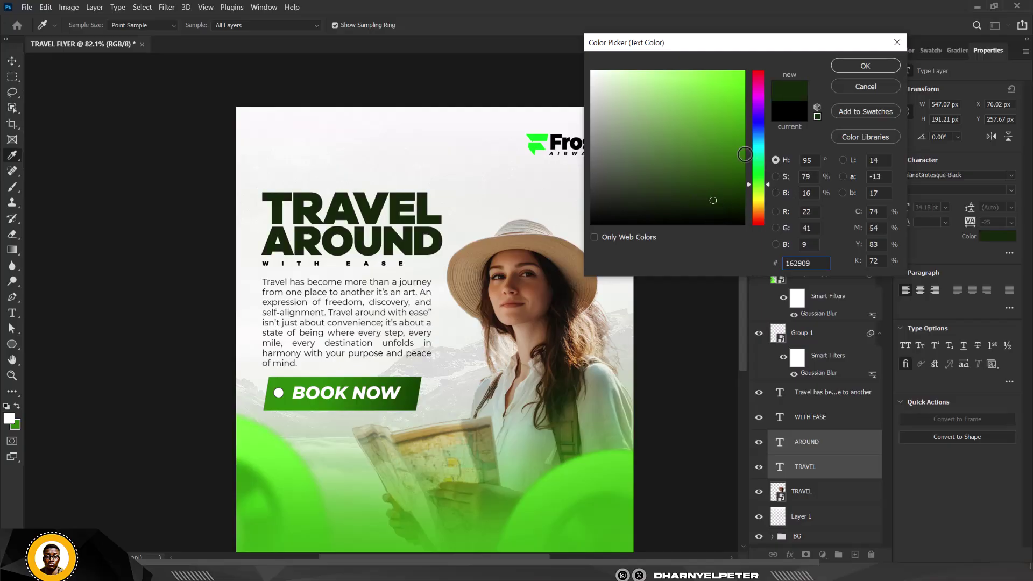
click(870, 68)
Apply a Camera Raw filter to the woman's image with Texture +59, Clarity +8 and Dehaze +24
scroll(404, 254, down, 4)
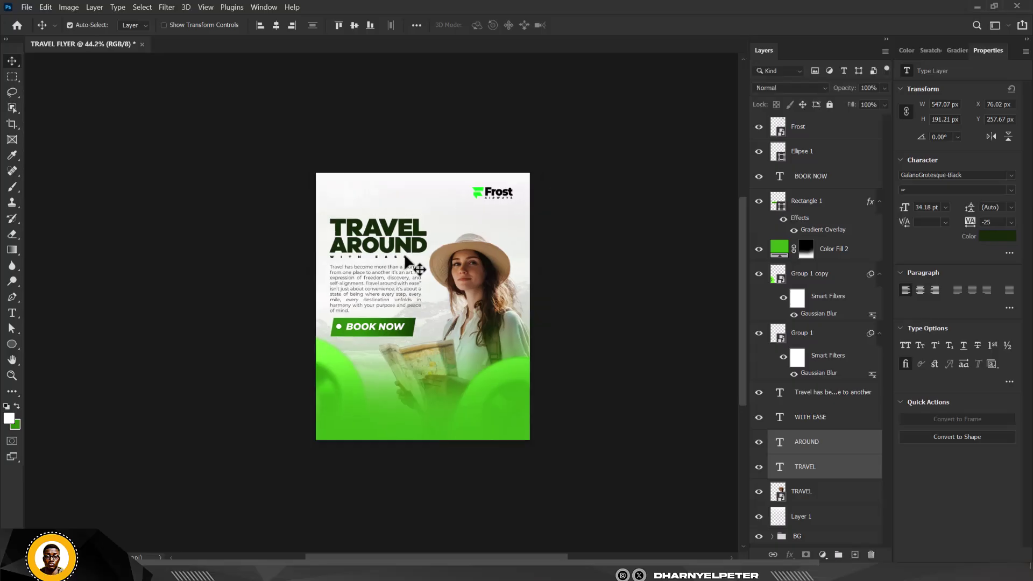
scroll(405, 253, up, 1)
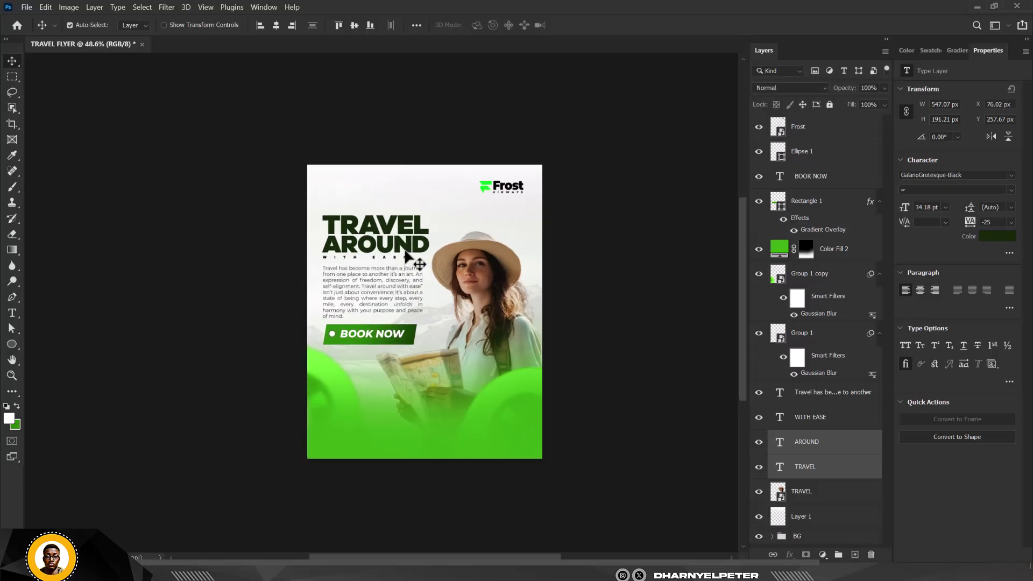
scroll(405, 251, up, 3)
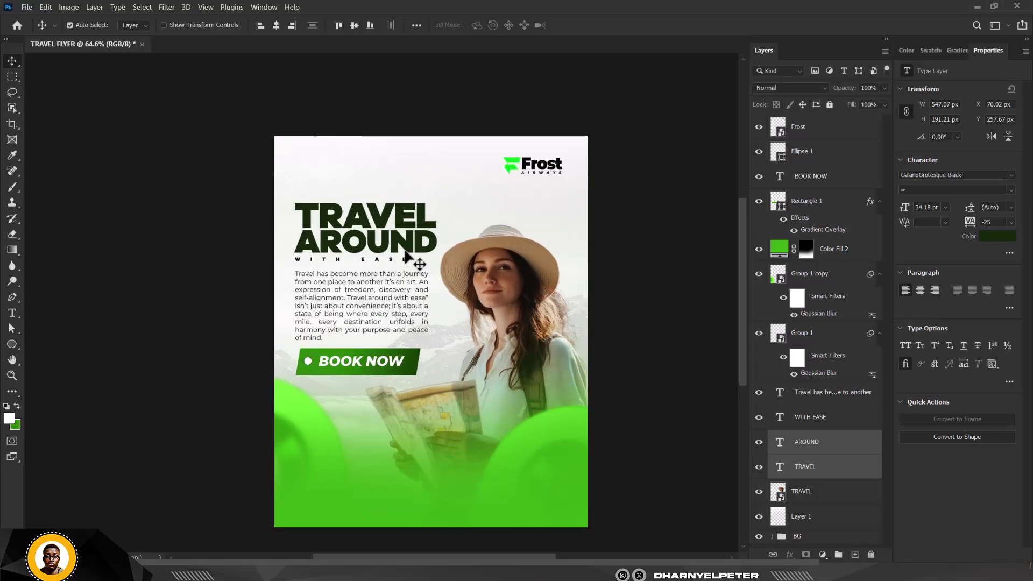
click(508, 275)
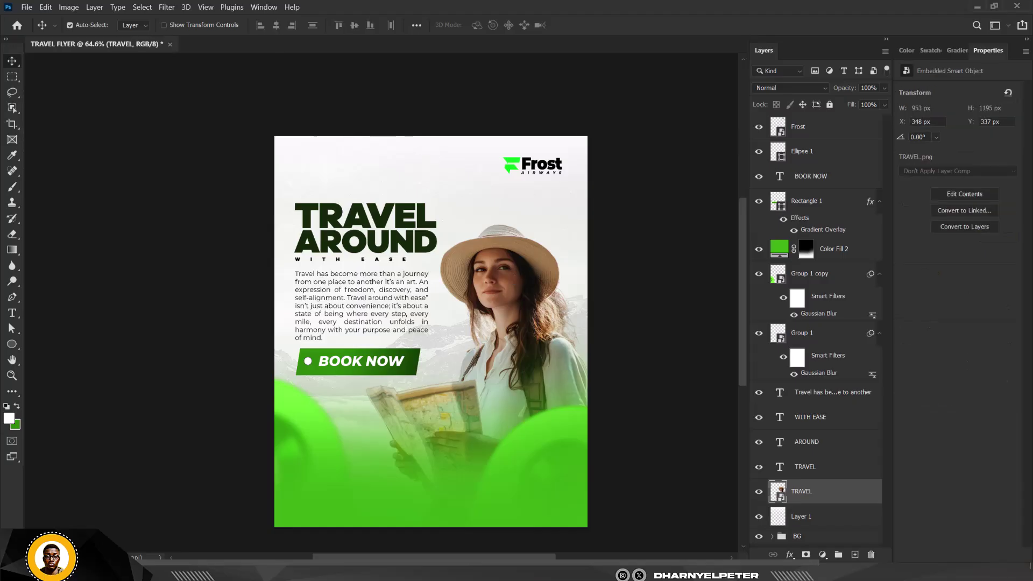
click(167, 9)
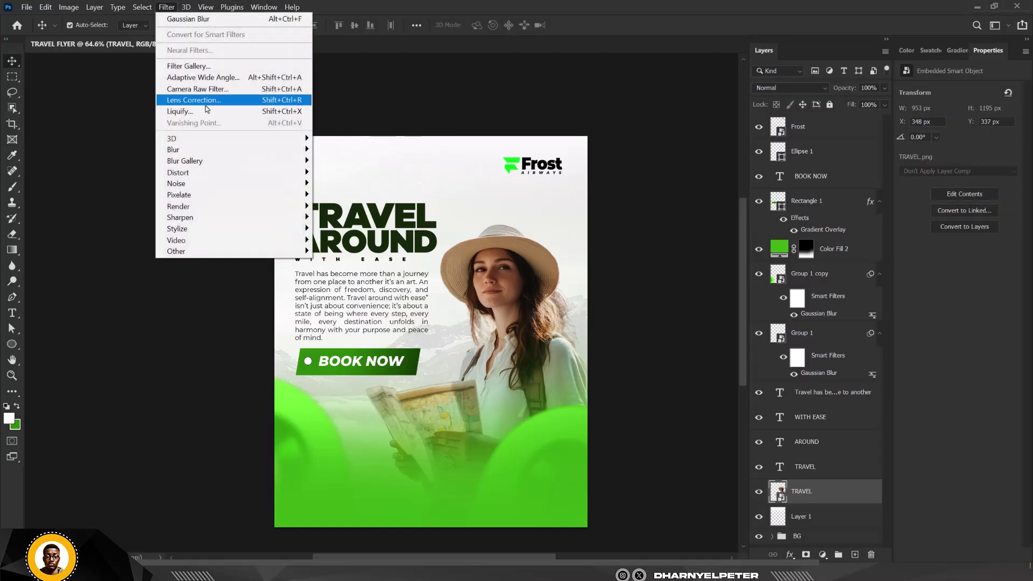
click(206, 93)
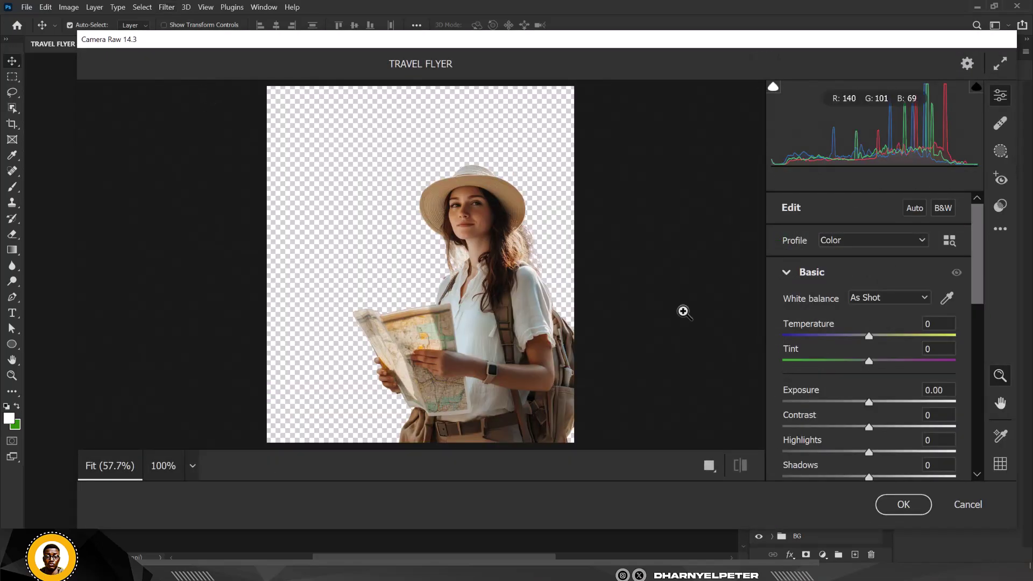
scroll(891, 420, down, 3)
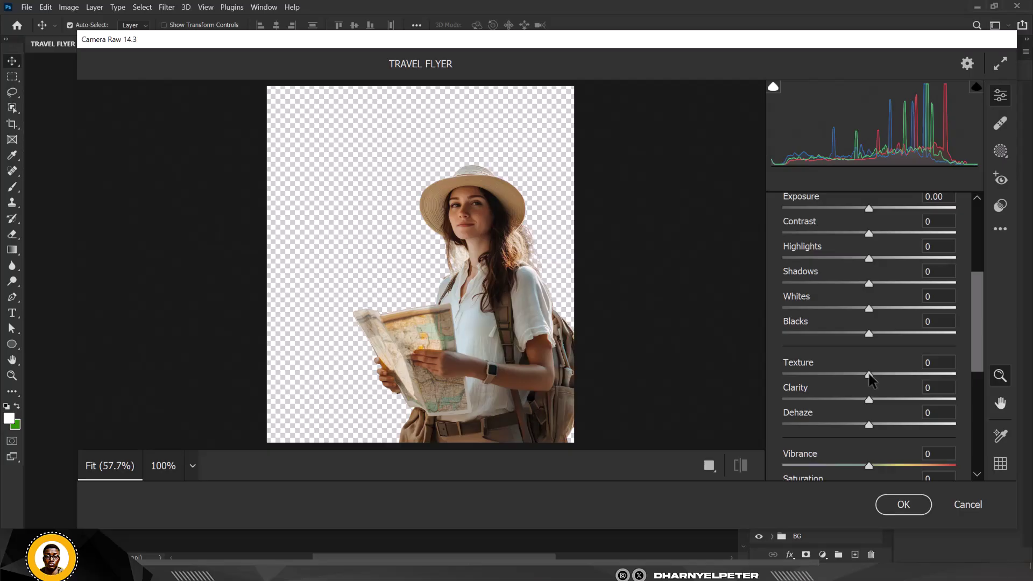
drag(870, 375, 920, 375)
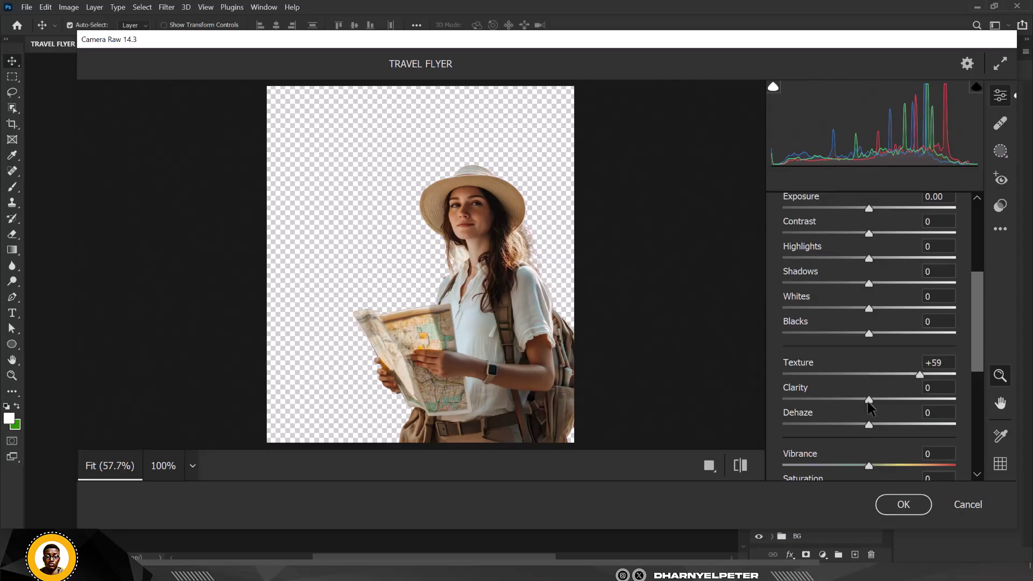
drag(870, 400, 895, 425)
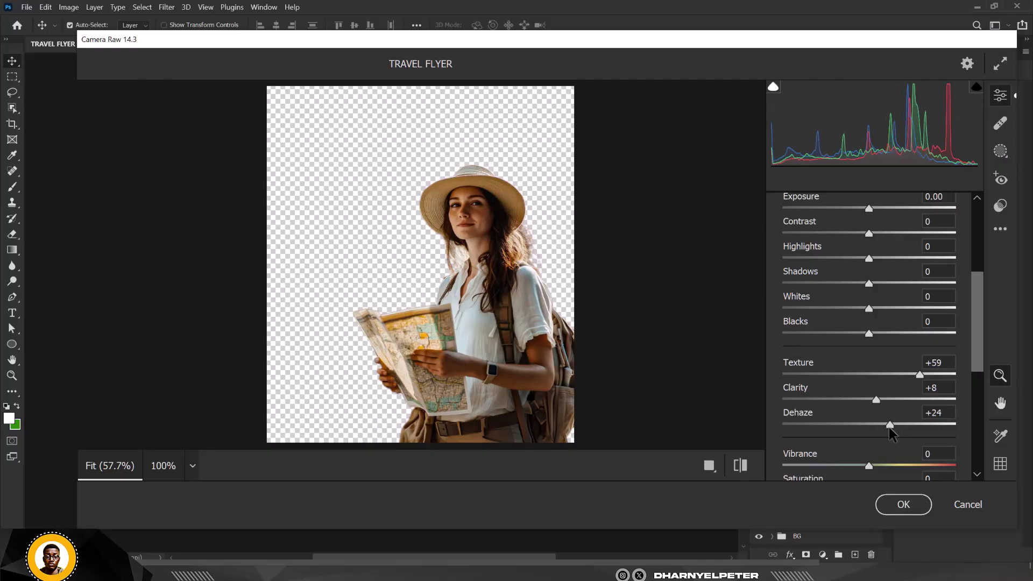
click(903, 504)
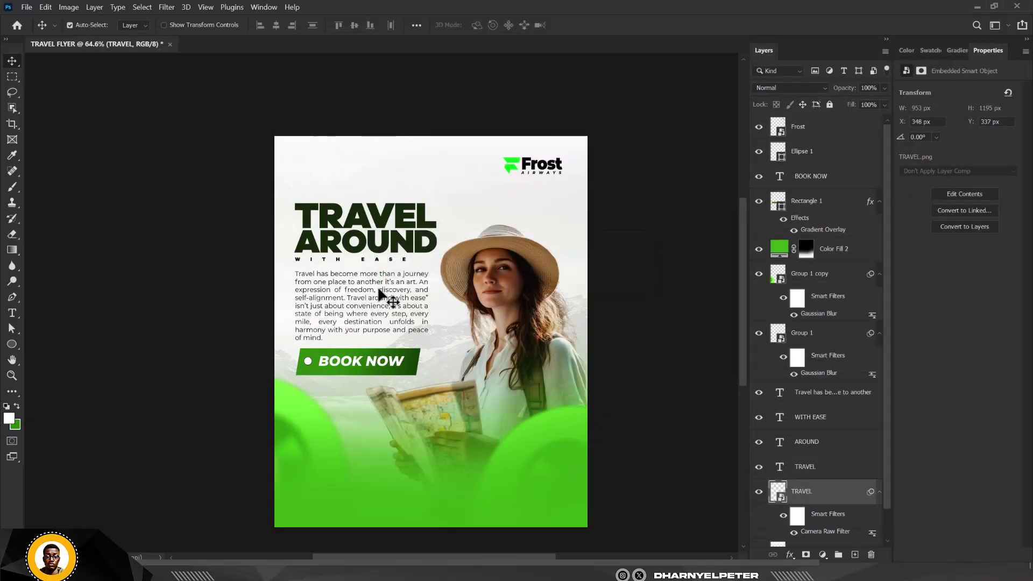
Add a Color Balance adjustment above all layers and shift its midtones towards green by +13
click(847, 130)
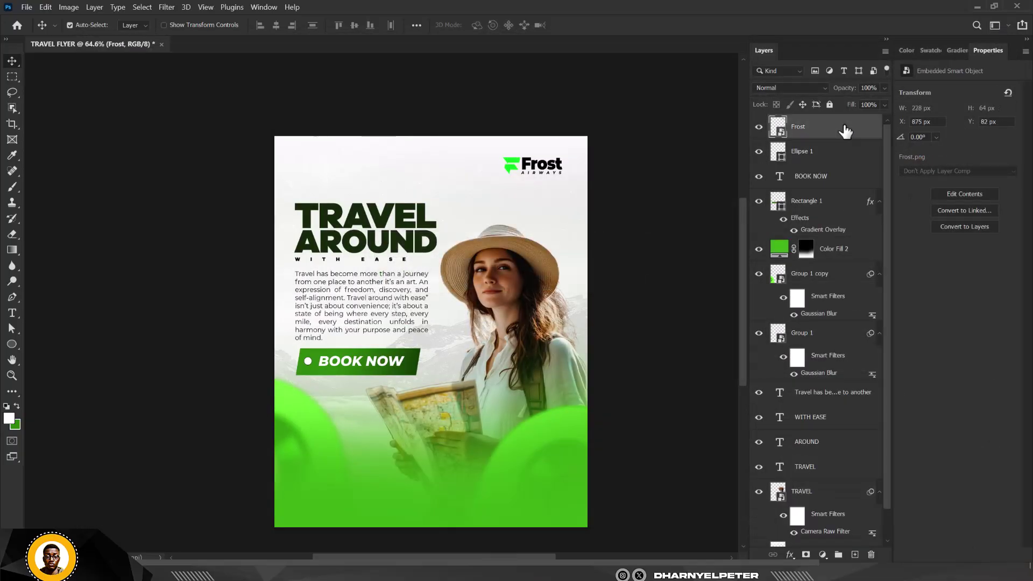
click(823, 555)
click(862, 447)
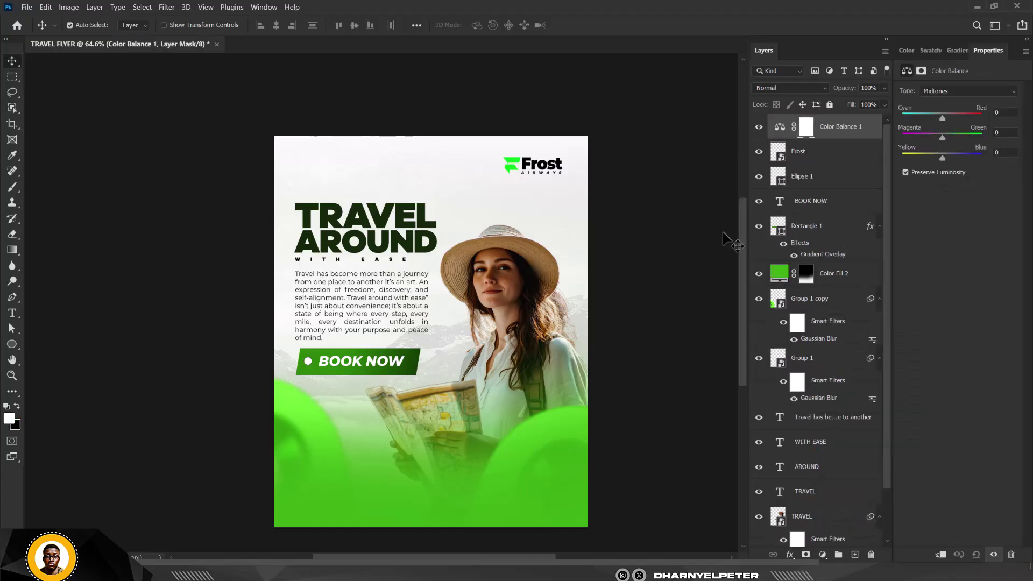
drag(945, 138, 946, 139)
Shift the Color Balance highlights slightly towards green and set the shadows' Yellow-Blue value to +20
click(942, 95)
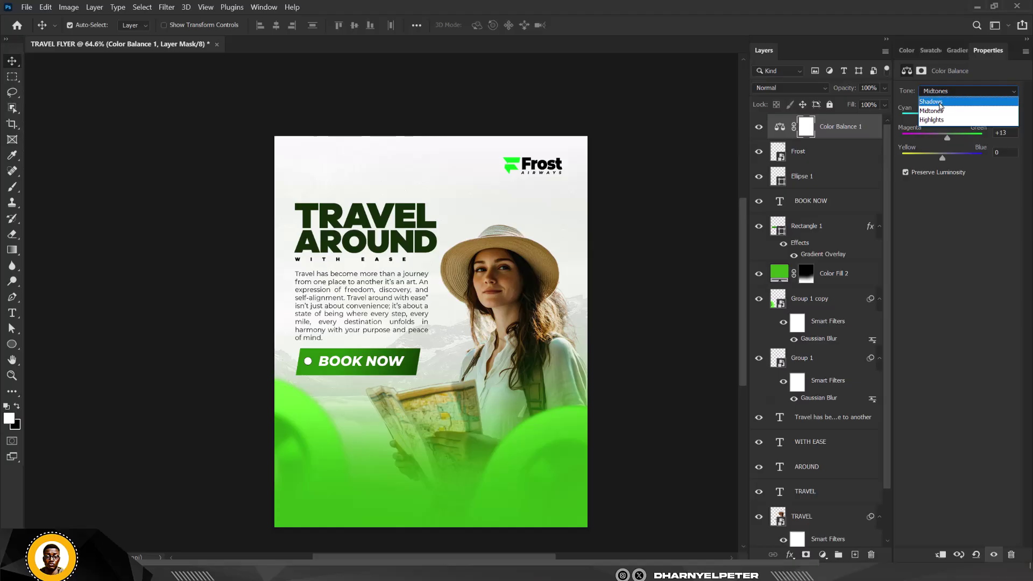
click(939, 121)
drag(942, 138, 948, 139)
click(947, 91)
click(939, 102)
drag(944, 159, 951, 157)
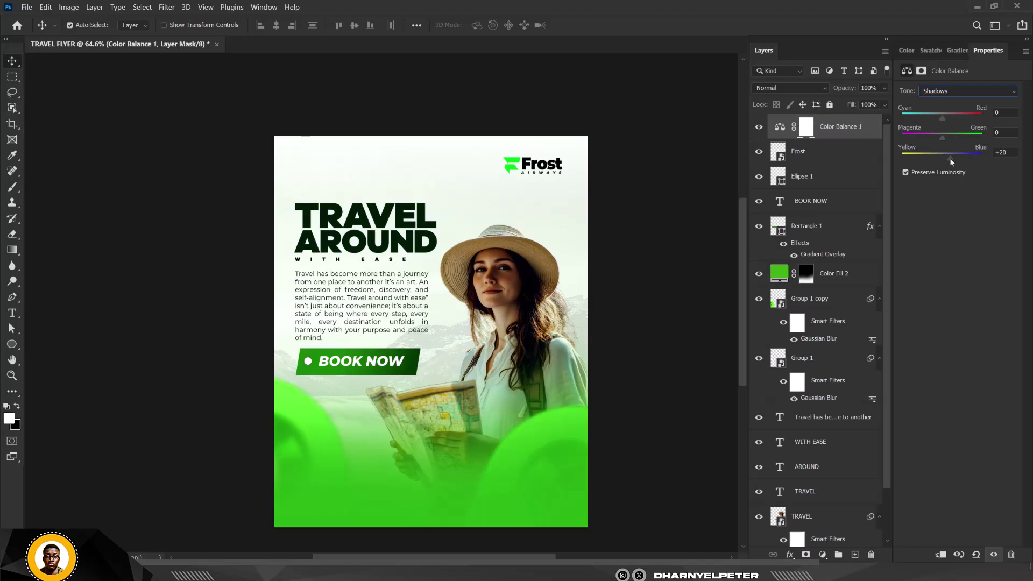